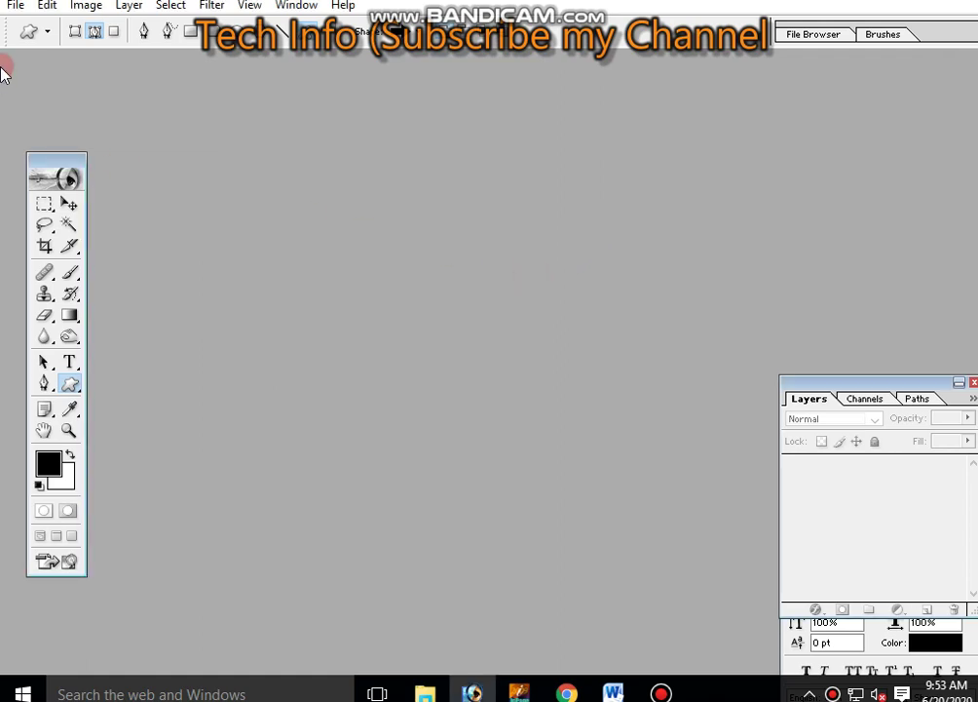
# Step: Create a new 24 × 60 inch document at 300 pixels/inch
pyautogui.click(15, 7)
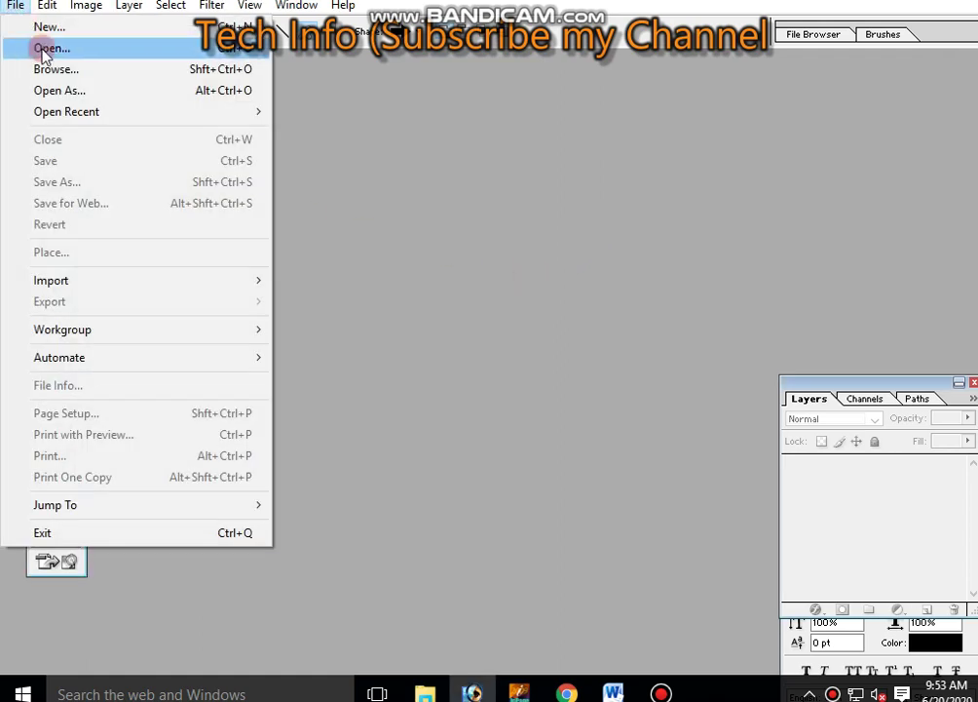
pyautogui.click(47, 28)
pyautogui.click(454, 288)
pyautogui.moveTo(454, 285); pyautogui.dragTo(433, 289)
pyautogui.press('Tab')
pyautogui.press('Tab')
pyautogui.write('60')
pyautogui.press('Tab')
pyautogui.press('Tab')
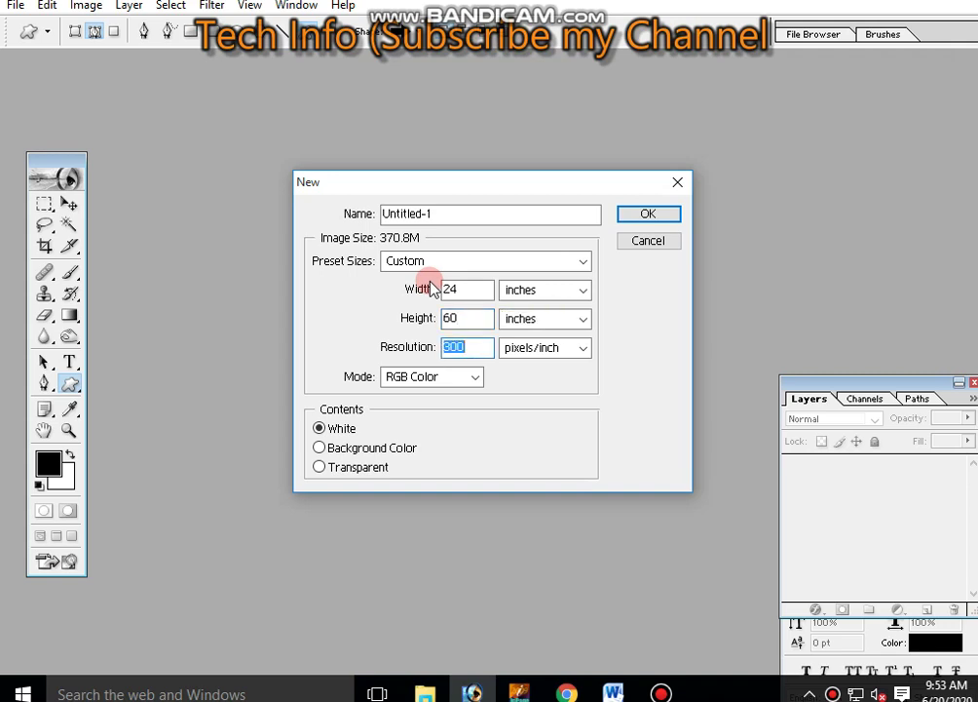
pyautogui.press('Return')
# Step: Unlock the background as Layer 0 and fill the whole canvas with black
pyautogui.click(171, 71)
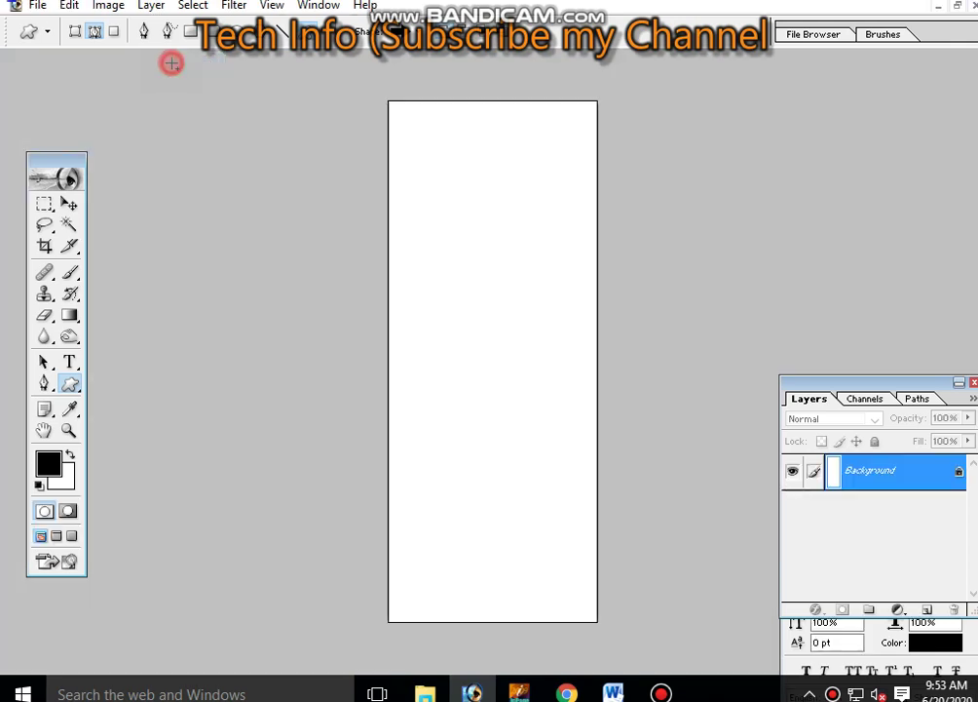
pyautogui.doubleClick(960, 475)
pyautogui.press('Return')
pyautogui.hotkey('alt', 'BackSpace')
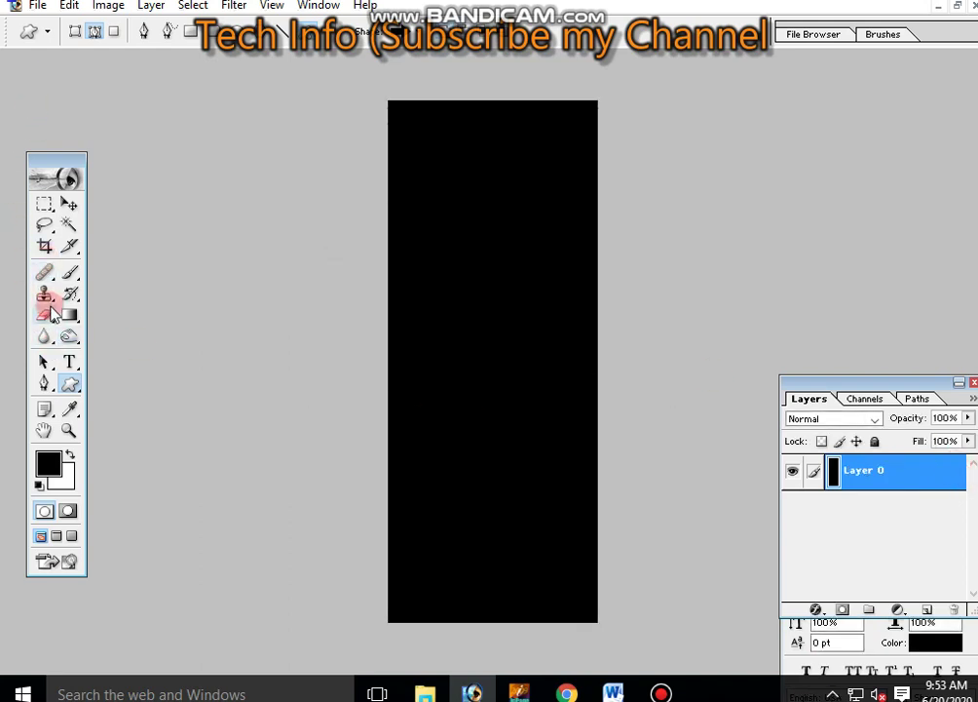
pyautogui.click(40, 383)
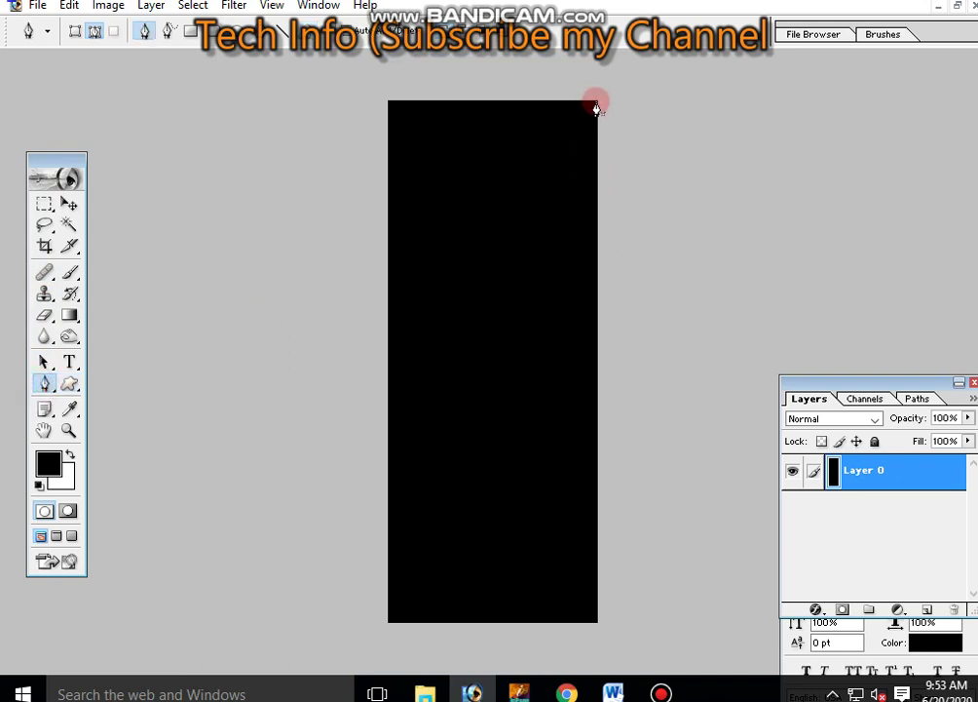
# Step: Place curved pen anchors forming a wave across the top of the canvas
pyautogui.hotkey('ctrl', '+')
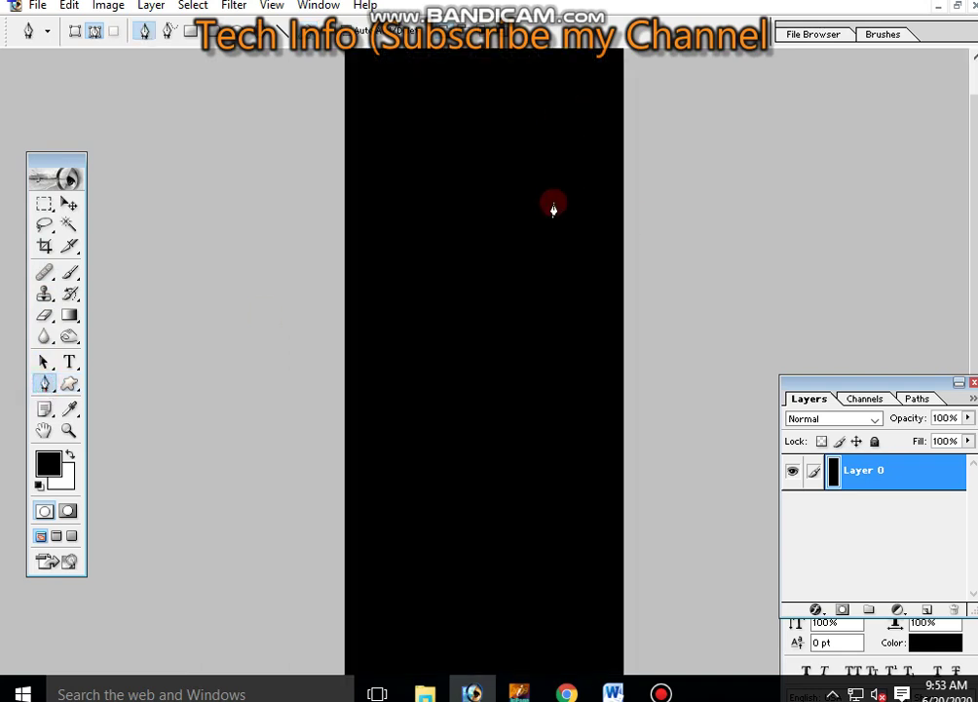
pyautogui.moveTo(509, 158); pyautogui.dragTo(489, 110)
pyautogui.moveTo(425, 146); pyautogui.dragTo(418, 192)
pyautogui.moveTo(326, 283); pyautogui.dragTo(318, 265)
pyautogui.hotkey('ctrl', 'z')
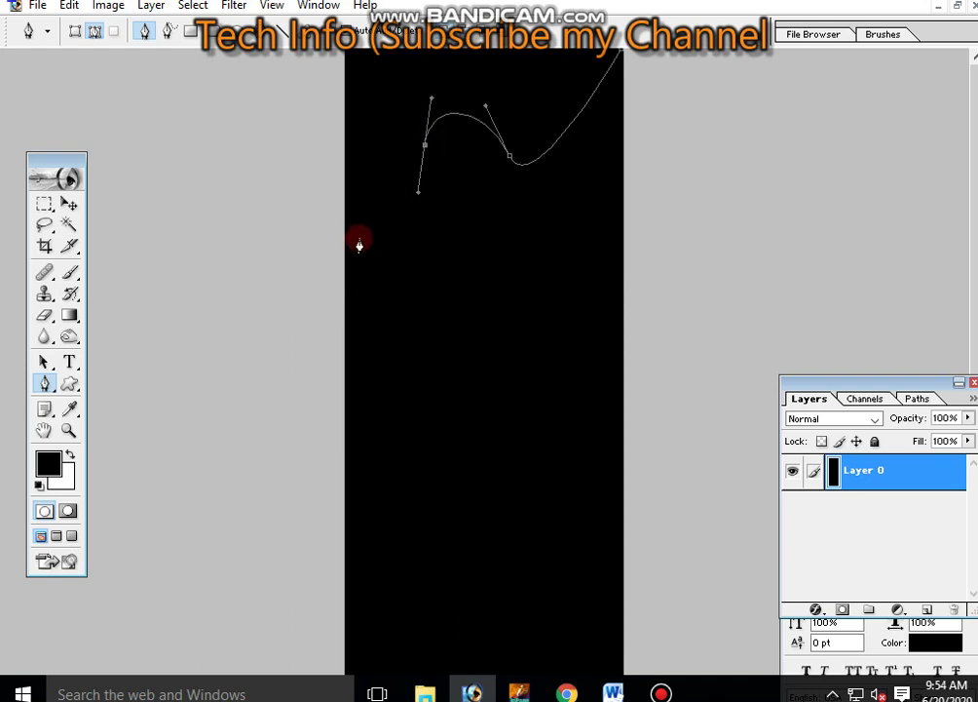
pyautogui.moveTo(349, 192); pyautogui.dragTo(322, 75)
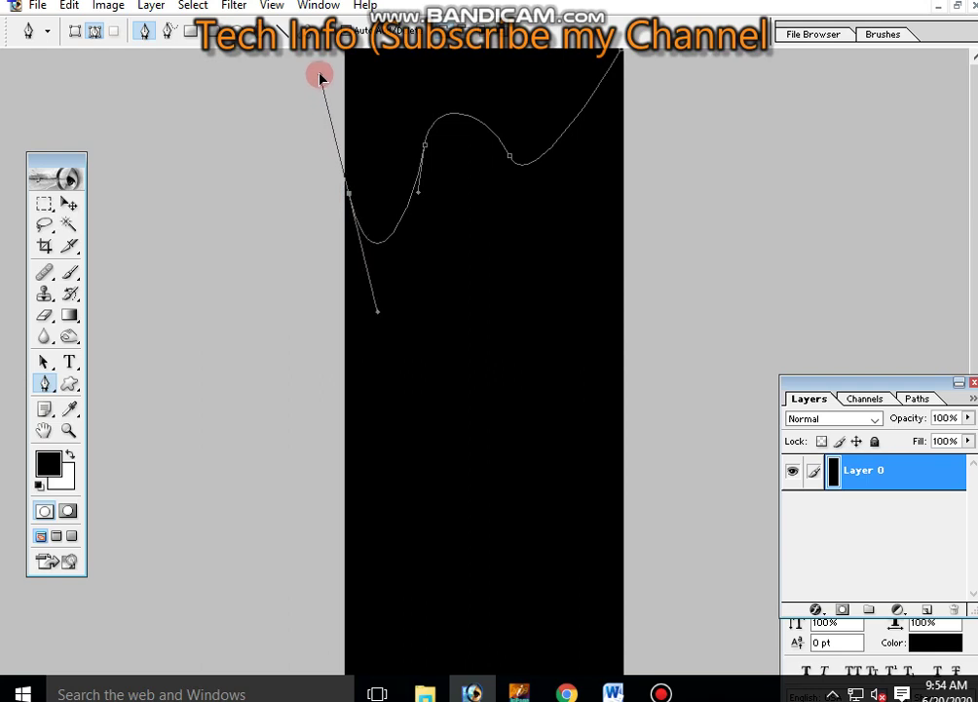
# Step: Close the wavy path above the canvas, load it as a selection, and copy it to Layer 1
pyautogui.hotkey('ctrl', '-')
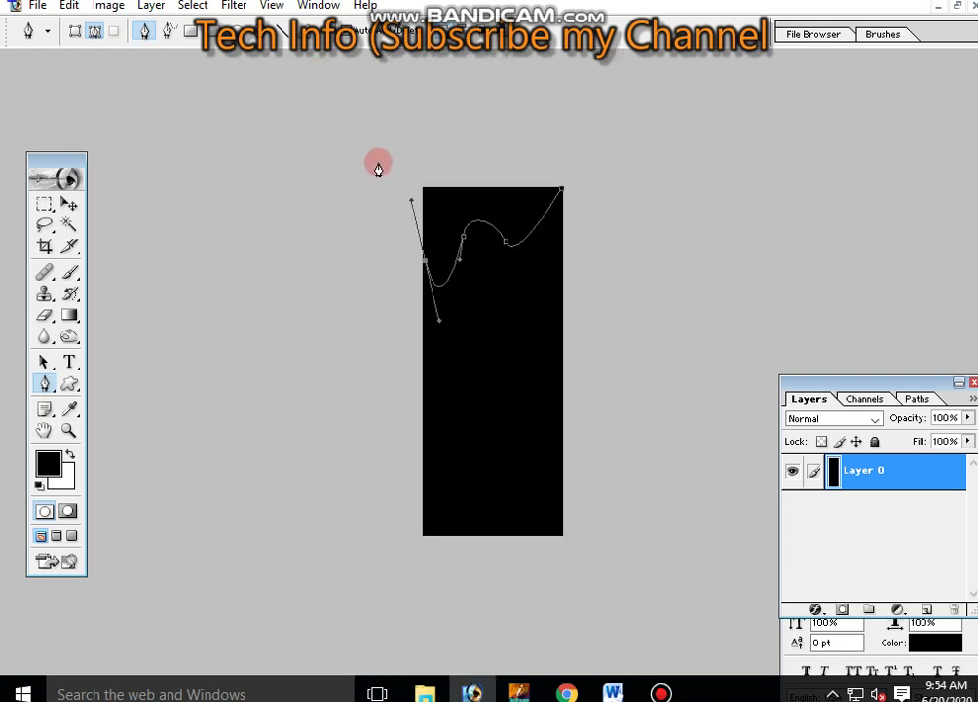
pyautogui.moveTo(384, 156); pyautogui.dragTo(601, 156)
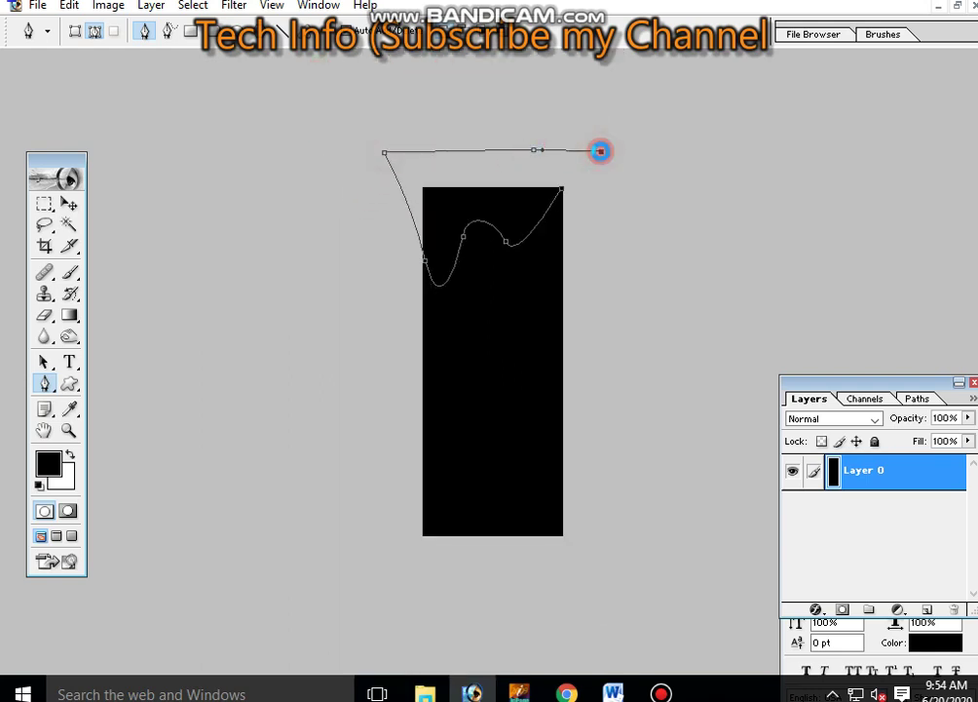
pyautogui.hotkey('ctrl', 'Return')
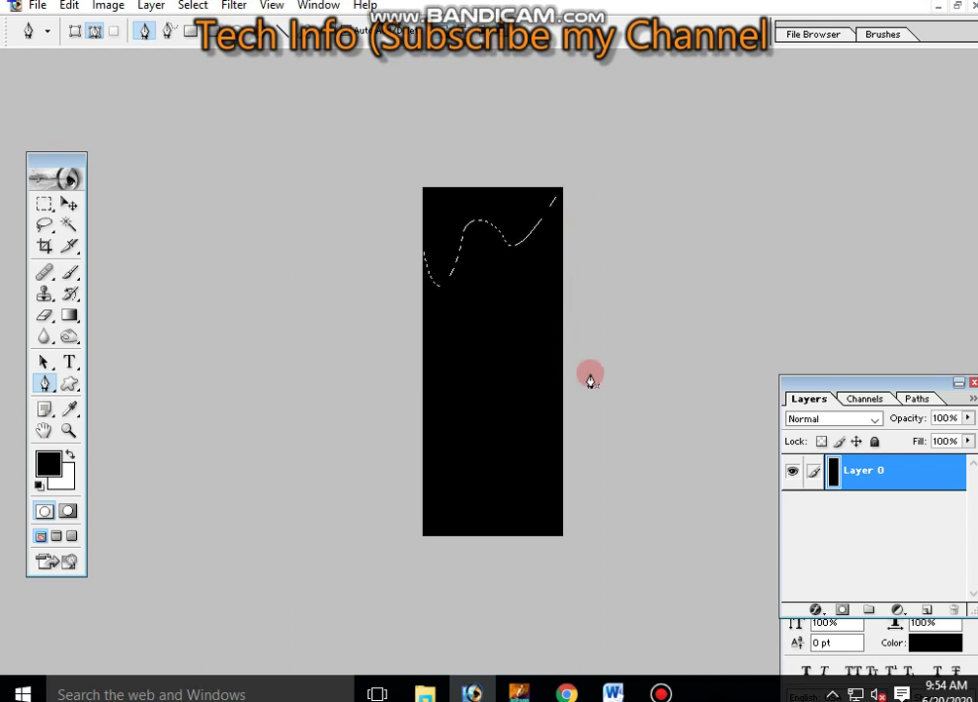
pyautogui.hotkey('ctrl', 'j')
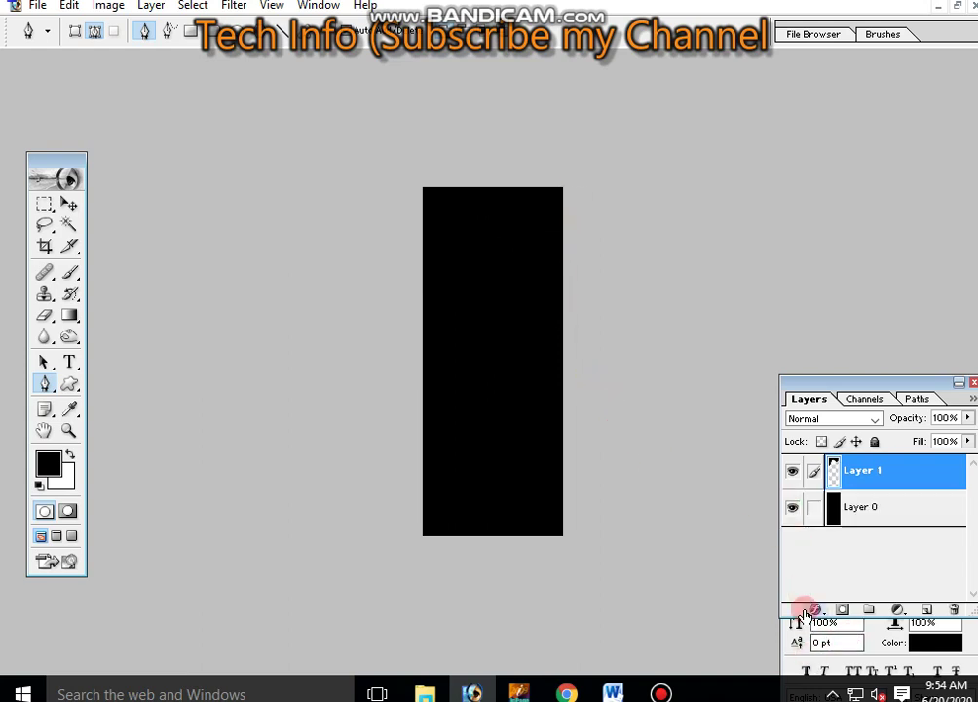
# Step: Give Layer 1 a red Color Overlay and duplicate it as Layer 1 copy
pyautogui.click(816, 609)
pyautogui.click(866, 531)
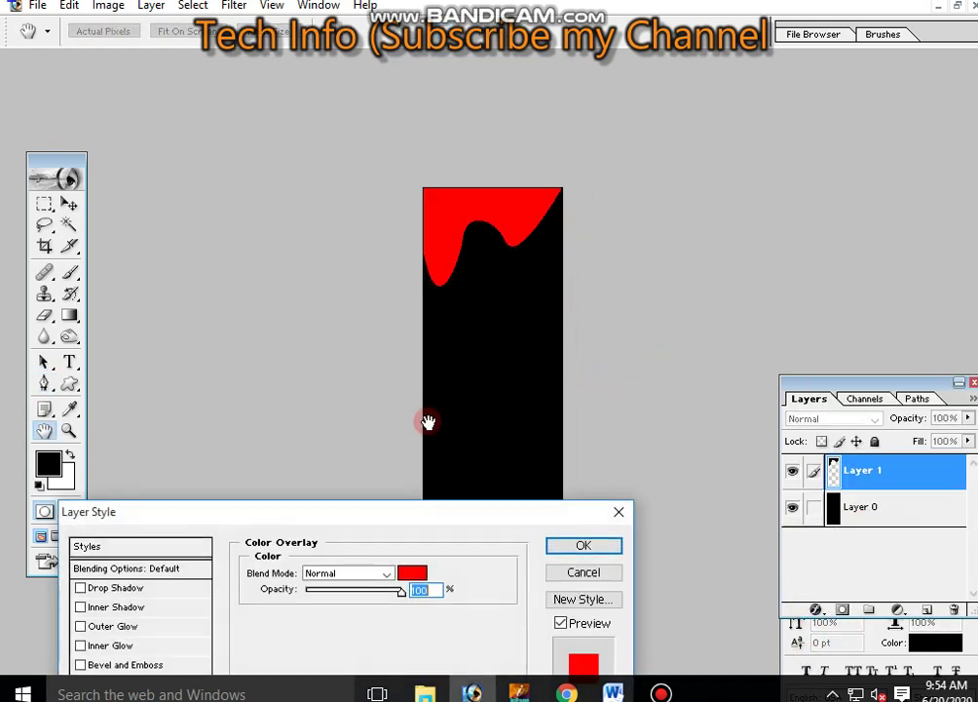
pyautogui.click(582, 548)
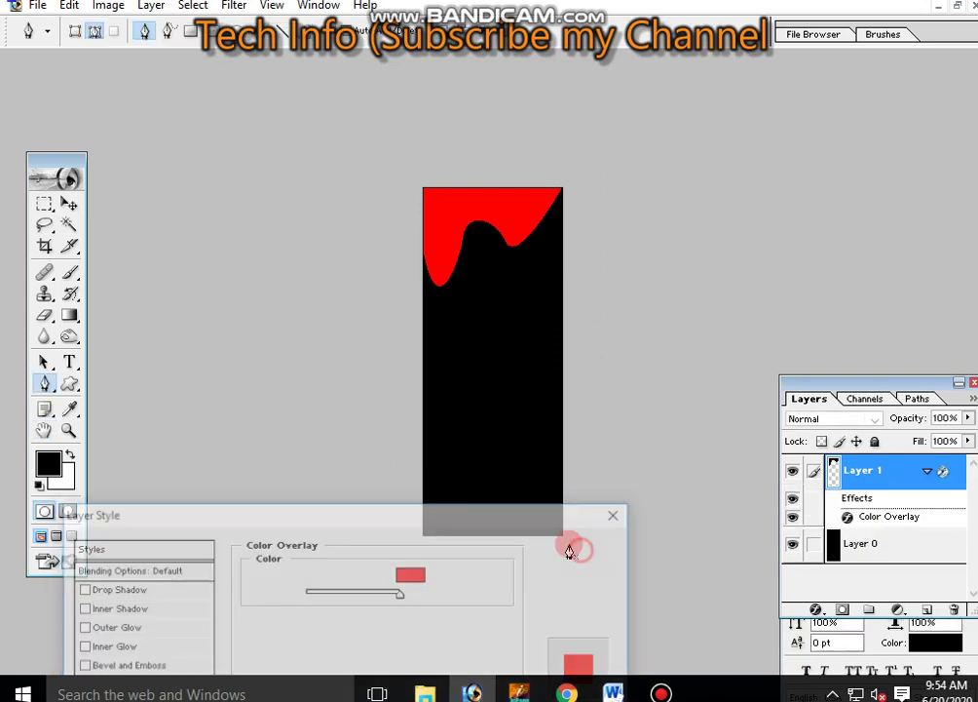
pyautogui.click(68, 203)
pyautogui.hotkey('ctrl', '+')
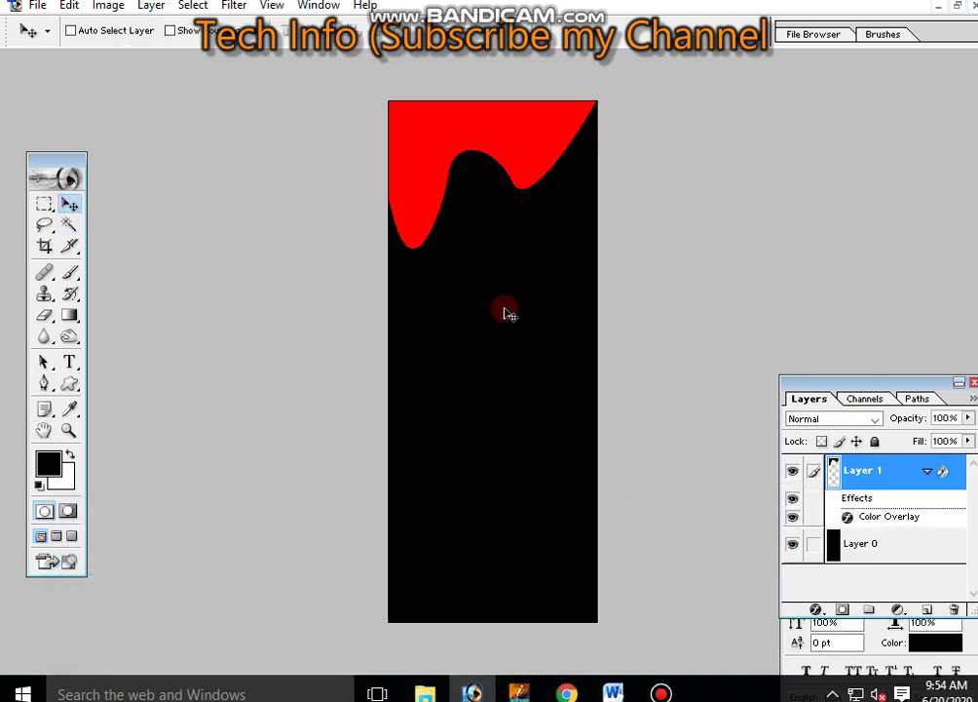
pyautogui.hotkey('ctrl', '+')
pyautogui.moveTo(507, 214); pyautogui.dragTo(443, 286)
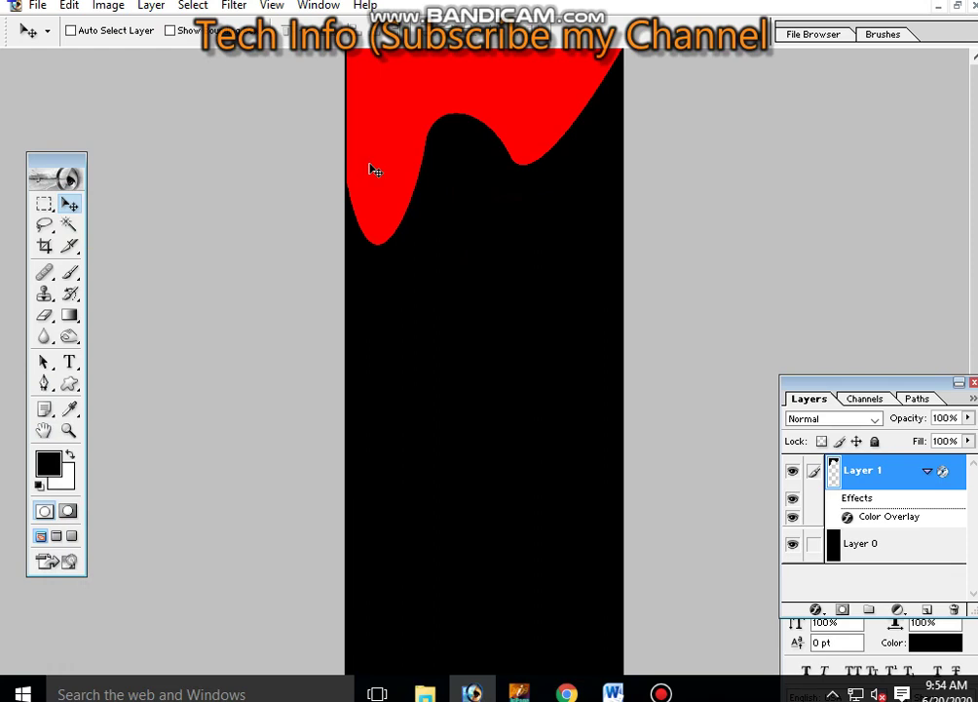
pyautogui.moveTo(867, 521); pyautogui.dragTo(860, 497)
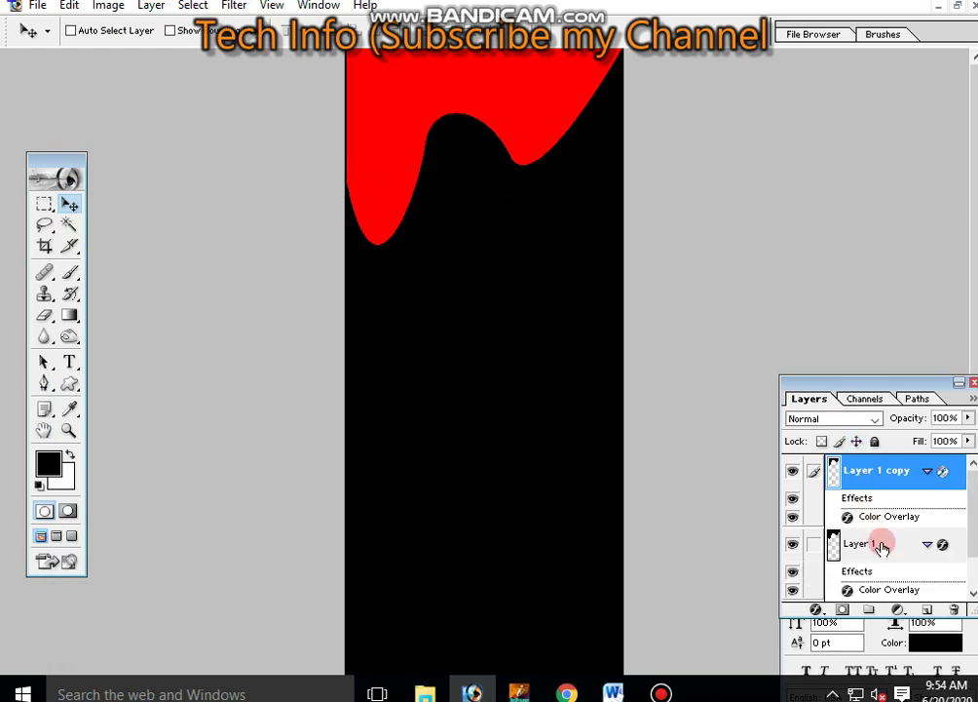
# Step: Change Layer 1's Color Overlay to white and nudge it right to show a white rim
pyautogui.click(880, 547)
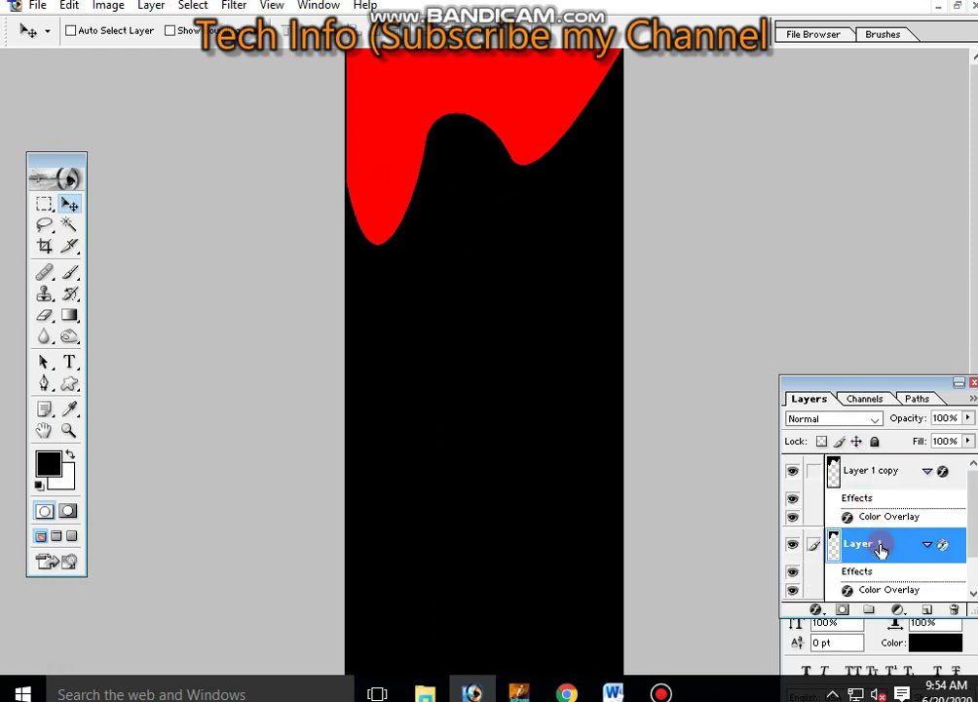
pyautogui.click(819, 611)
pyautogui.click(855, 528)
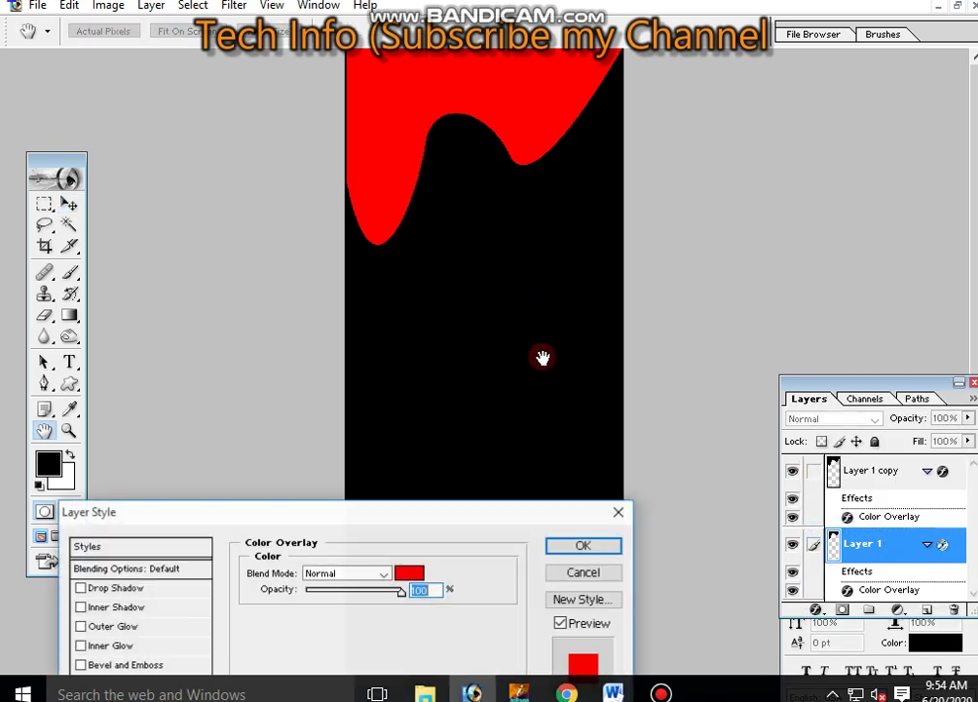
pyautogui.click(408, 572)
pyautogui.click(568, 333)
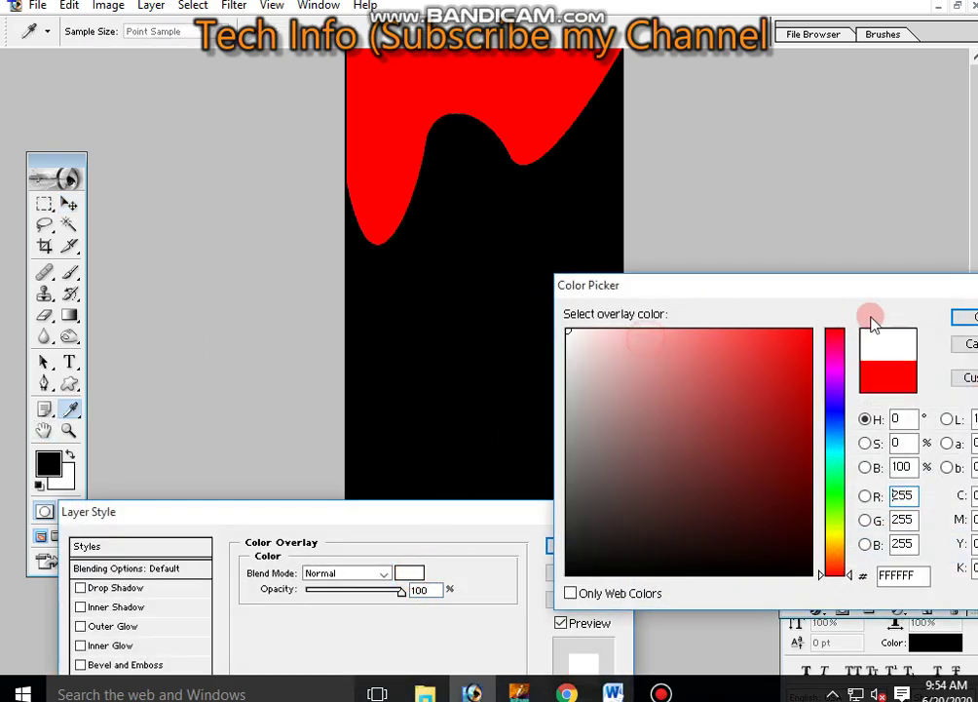
pyautogui.click(969, 318)
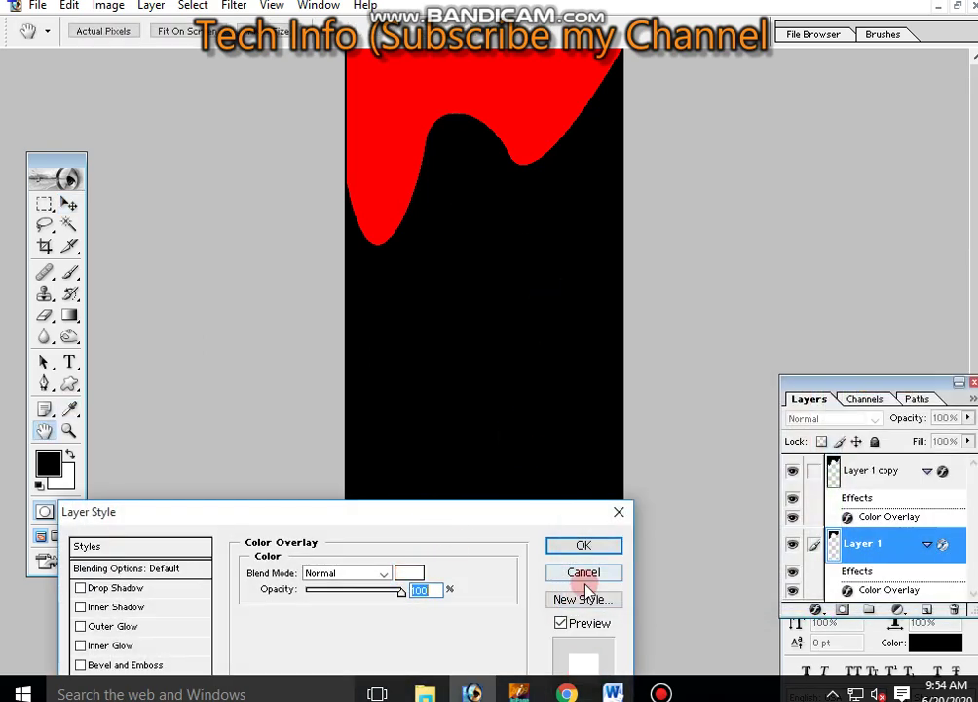
pyautogui.click(577, 548)
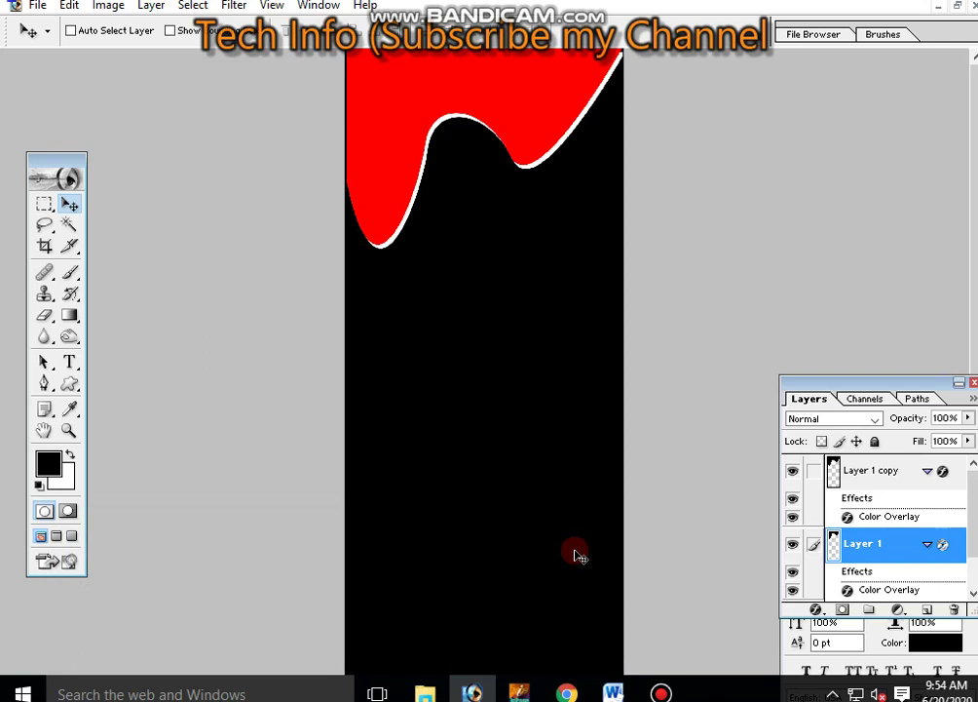
pyautogui.press('Right')
pyautogui.press('Right')
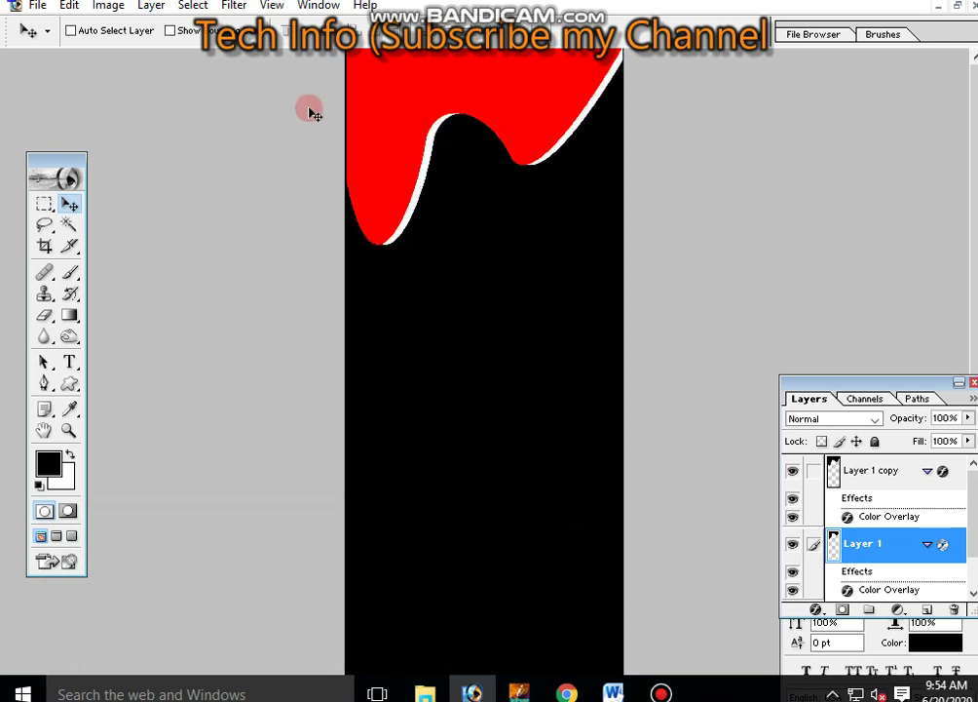
pyautogui.hotkey('alt', ']')
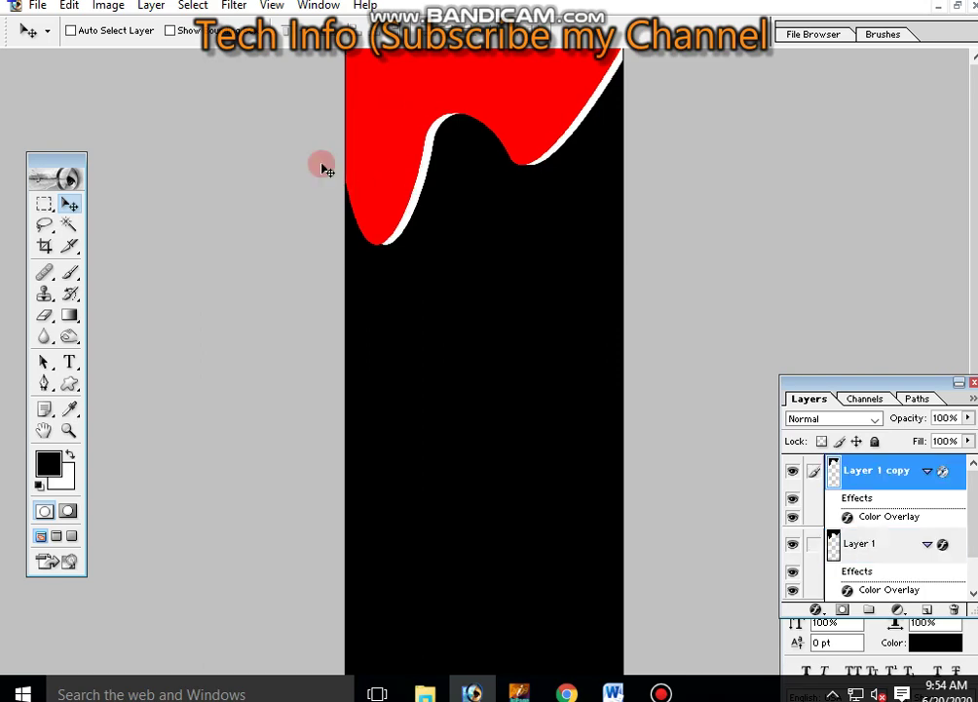
# Step: Browse Desktop > shabih > New folder and open the burger photo
pyautogui.click(37, 6)
pyautogui.click(66, 44)
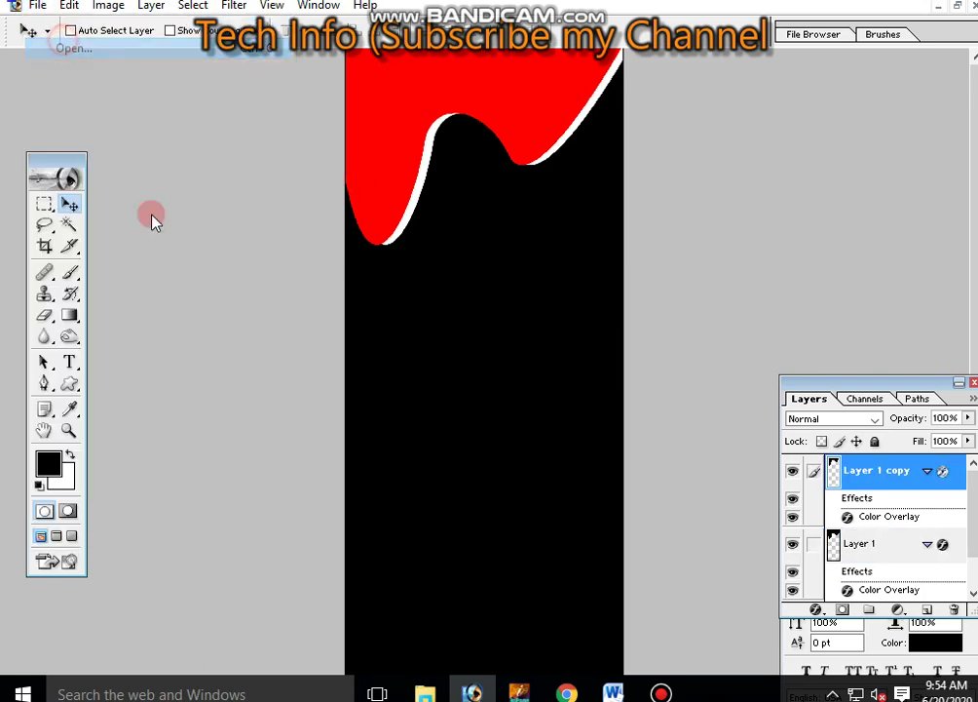
pyautogui.click(273, 185)
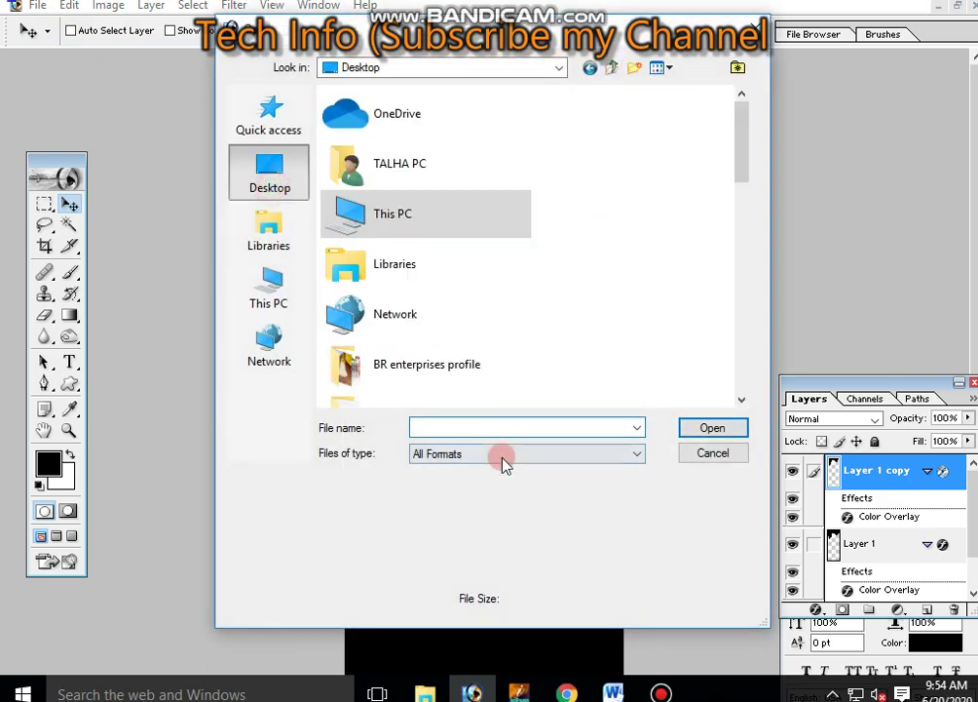
pyautogui.click(488, 427)
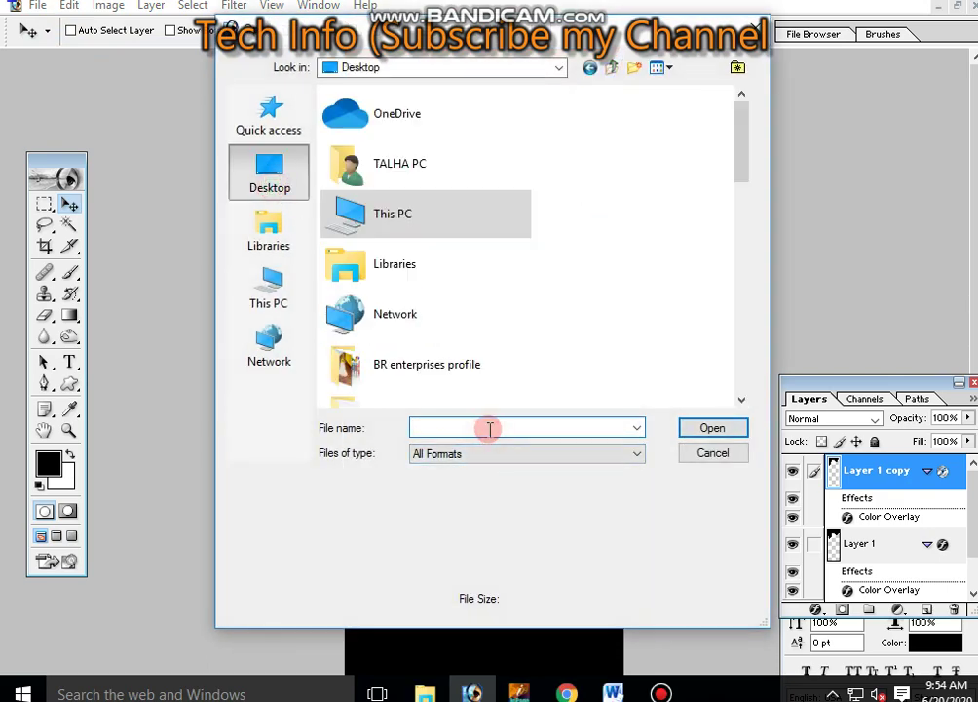
pyautogui.write('sh')
pyautogui.press('Down')
pyautogui.press('Return')
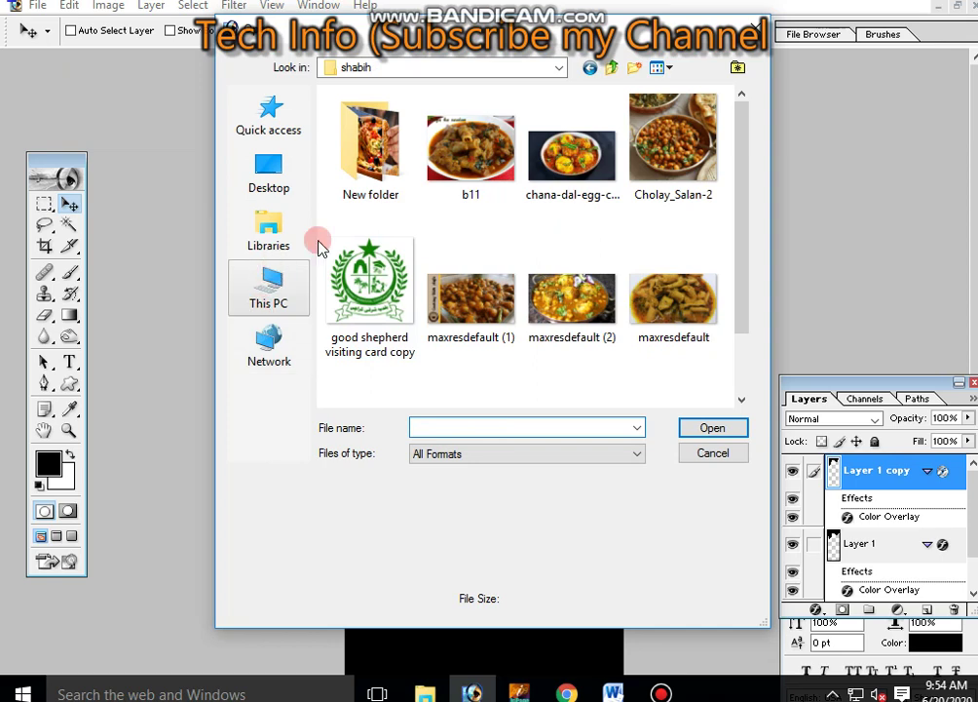
pyautogui.doubleClick(370, 160)
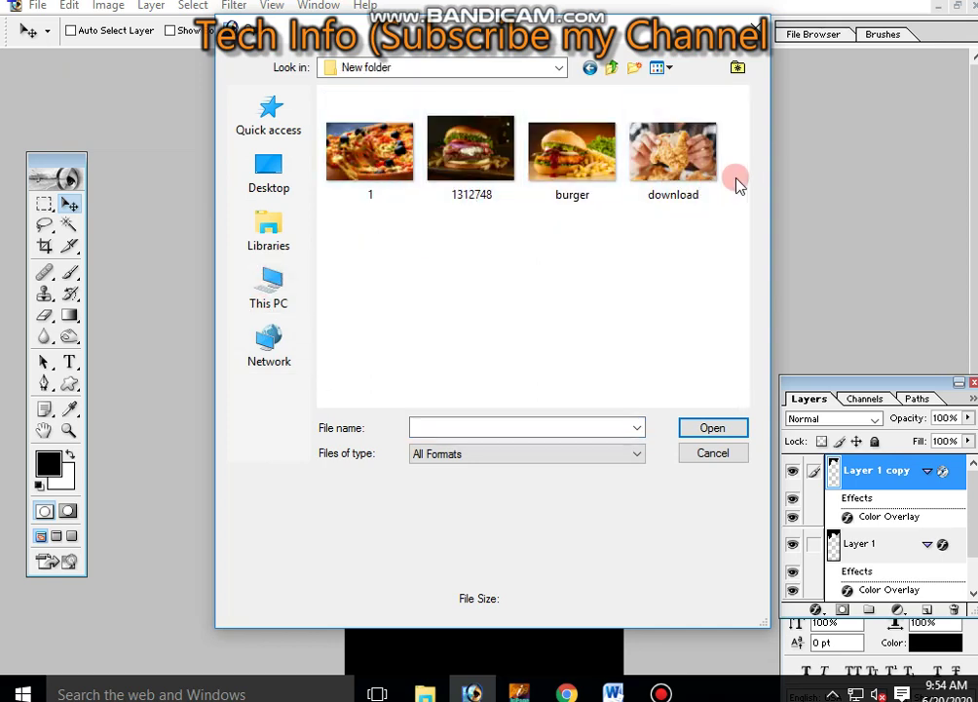
pyautogui.click(578, 178)
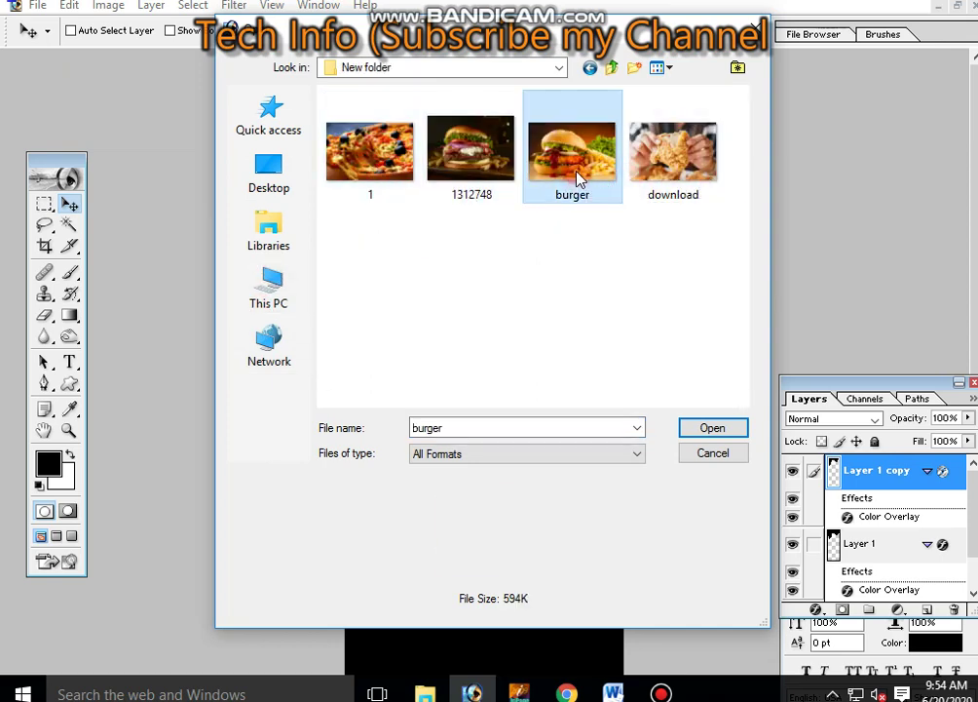
pyautogui.doubleClick(575, 177)
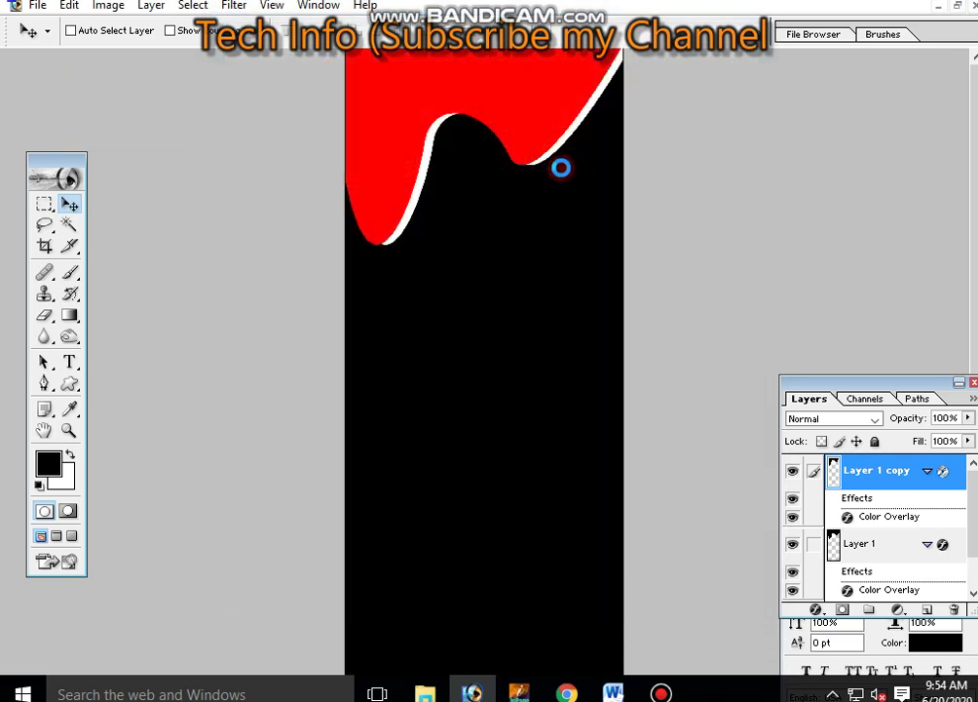
# Step: Drag the burger photo into Untitled-1, close burger.jpg, and scale the photo to fit
pyautogui.moveTo(443, 76); pyautogui.dragTo(788, 130)
pyautogui.moveTo(694, 257); pyautogui.dragTo(195, 333)
pyautogui.hotkey('ctrl', 'Tab')
pyautogui.hotkey('ctrl', 'w')
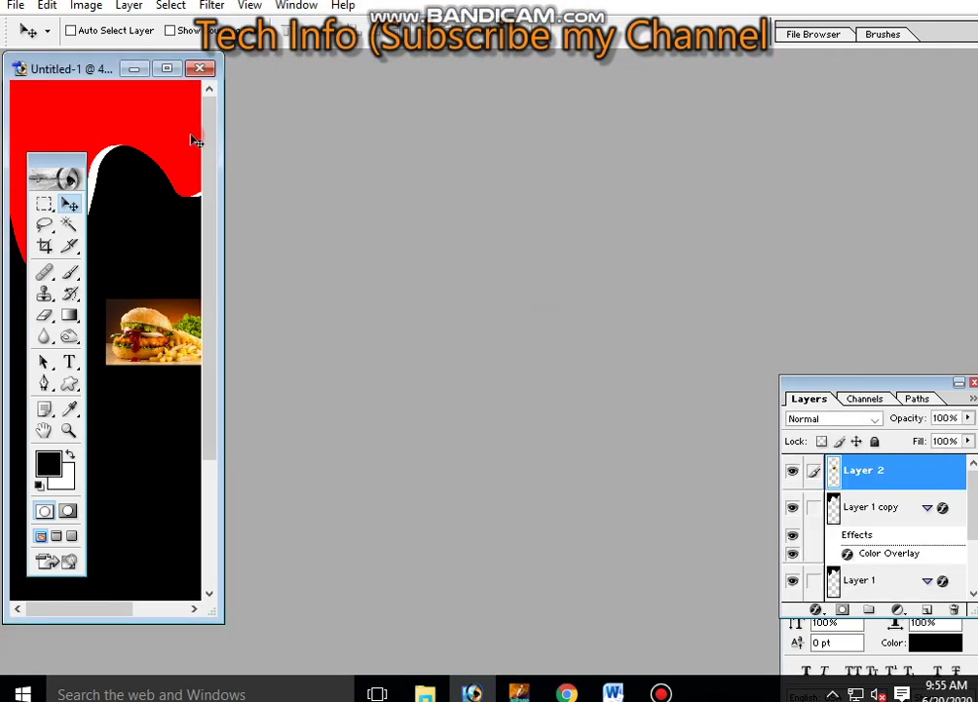
pyautogui.click(167, 69)
pyautogui.moveTo(509, 321)
pyautogui.mouseDown()
pyautogui.moveTo(506, 261)
pyautogui.moveTo(631, 292)
pyautogui.mouseUp()
pyautogui.hotkey('ctrl', 't')
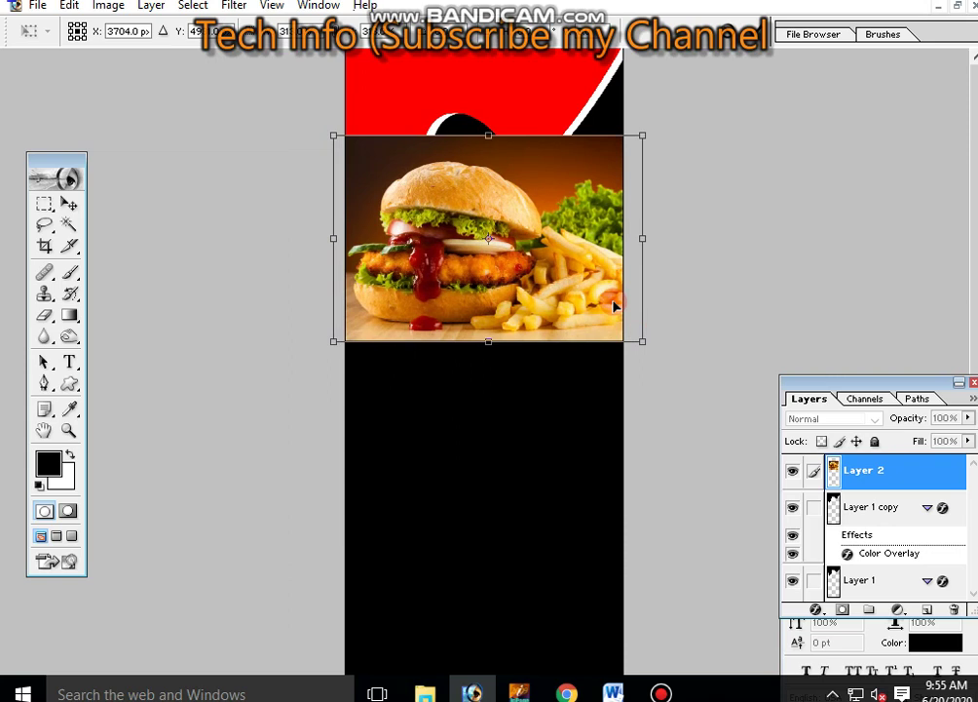
pyautogui.press('Return')
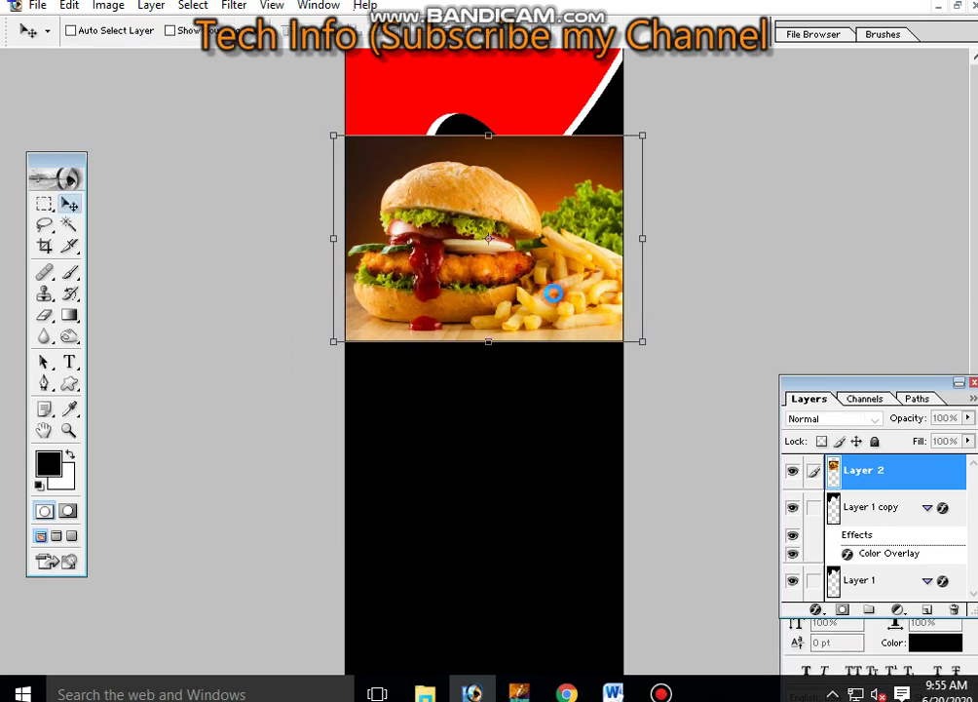
# Step: Move the burger layer beneath the red wave, shift it up, and stretch it slightly taller
pyautogui.moveTo(867, 480)
pyautogui.mouseDown()
pyautogui.moveTo(870, 590)
pyautogui.moveTo(863, 584)
pyautogui.mouseUp()
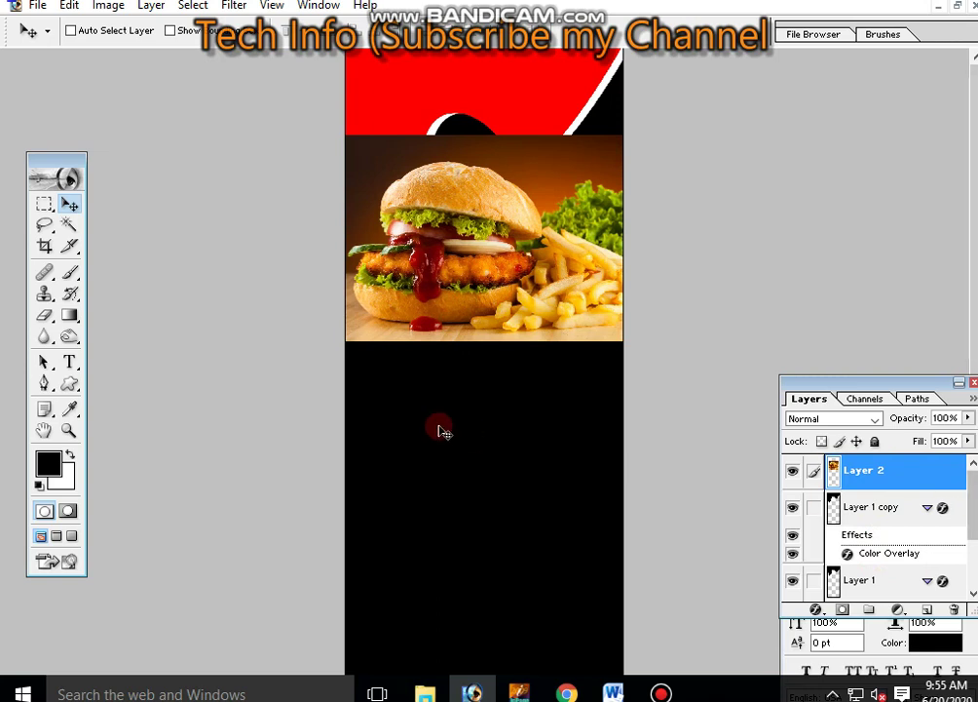
pyautogui.hotkey('ctrl', '[')
pyautogui.hotkey('ctrl', '[')
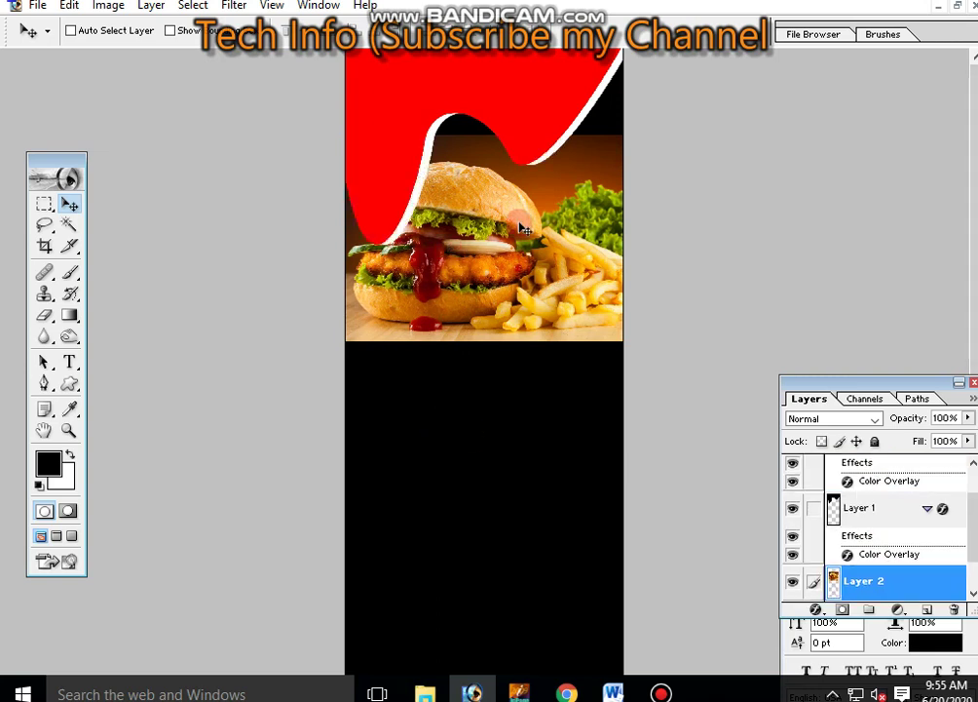
pyautogui.moveTo(538, 261); pyautogui.dragTo(535, 214)
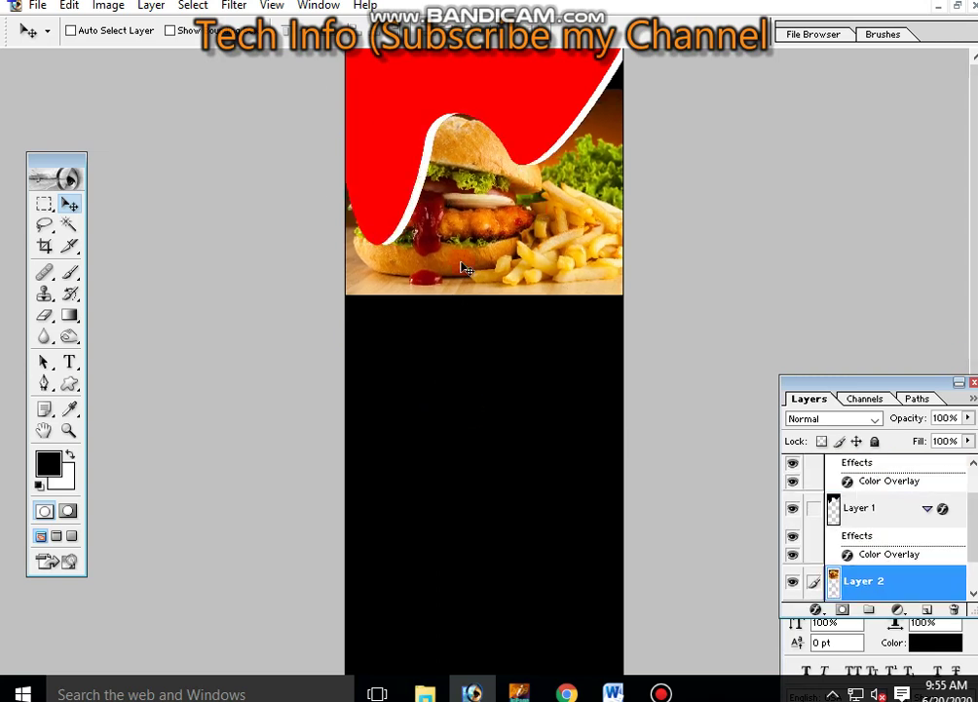
pyautogui.hotkey('ctrl', 't')
pyautogui.moveTo(482, 294); pyautogui.dragTo(483, 303)
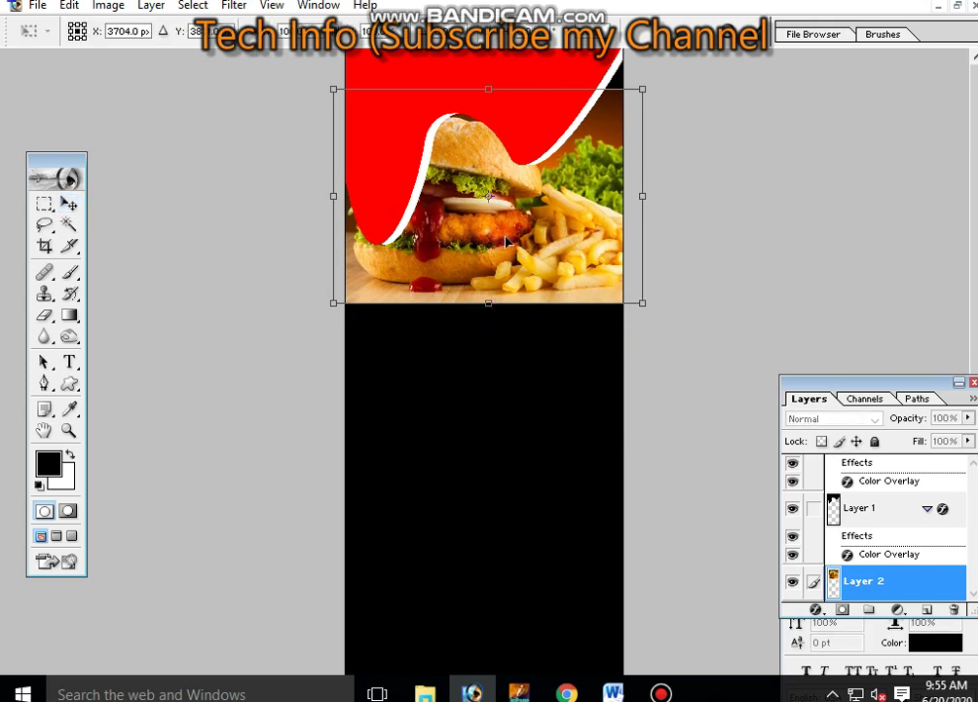
# Step: Flip the burger photo horizontally so fries sit left, nudge it up, and commit
pyautogui.rightClick(498, 240)
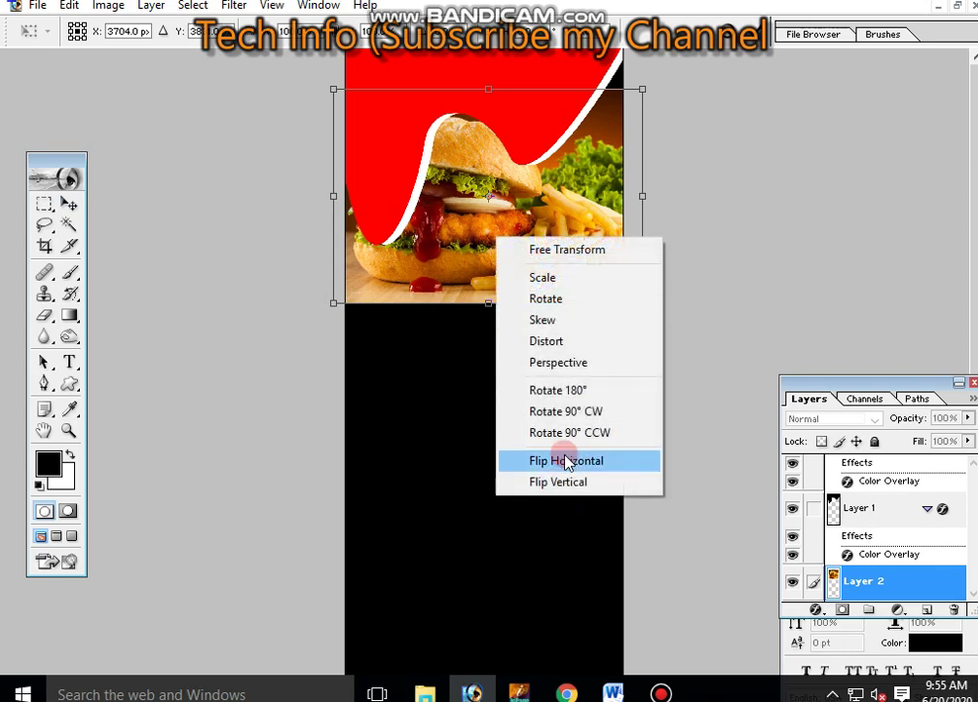
pyautogui.click(566, 411)
pyautogui.hotkey('ctrl', 'z')
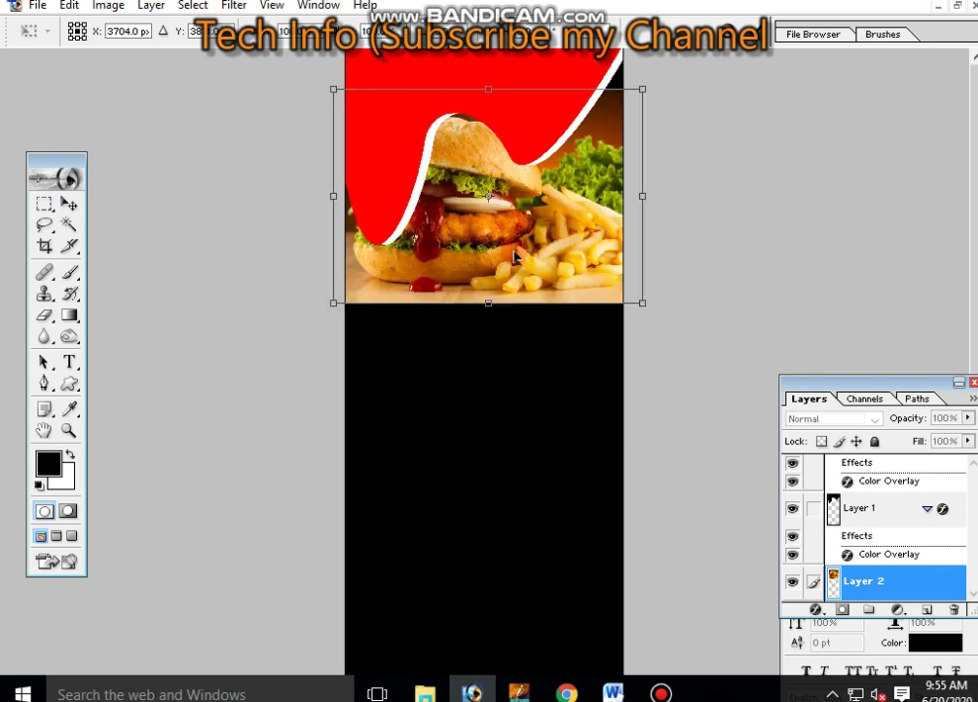
pyautogui.rightClick(519, 244)
pyautogui.click(568, 465)
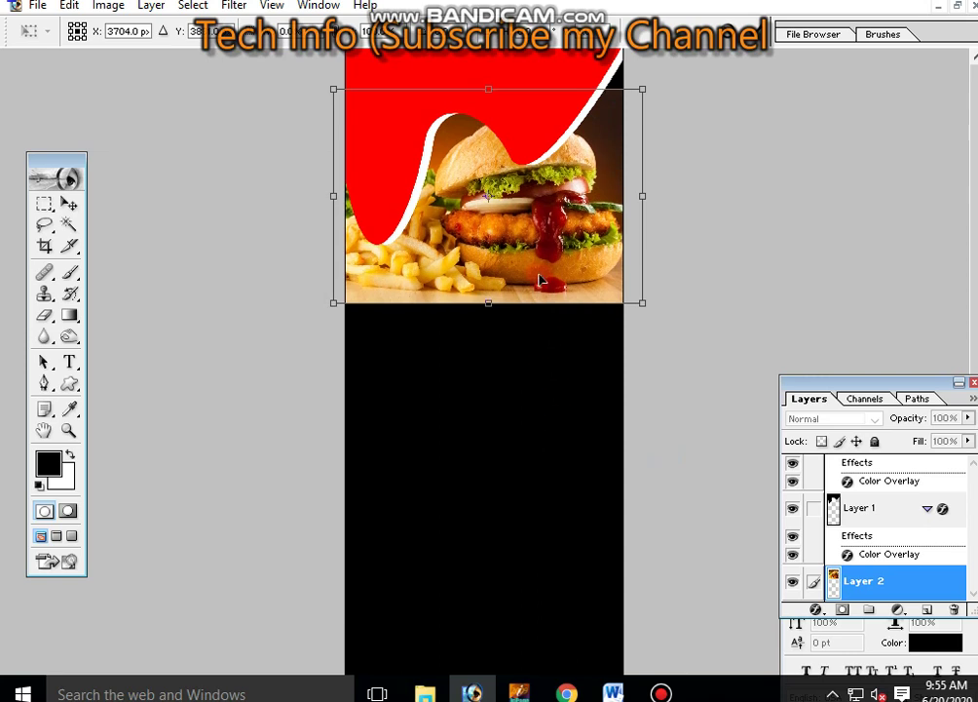
pyautogui.press('Up')
pyautogui.press('Up')
pyautogui.press('Up')
pyautogui.press('Up')
pyautogui.press('Up')
pyautogui.press('Up')
pyautogui.press('Up')
pyautogui.press('Up')
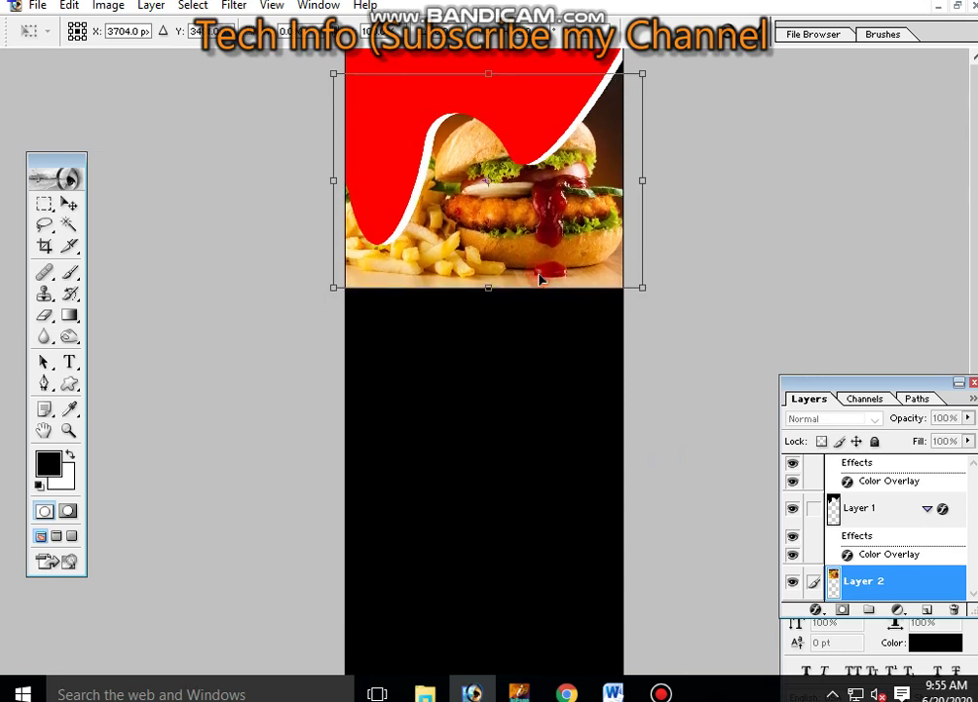
pyautogui.press('Up')
pyautogui.press('Up')
pyautogui.press('Up')
pyautogui.press('Up')
pyautogui.doubleClick(539, 275)
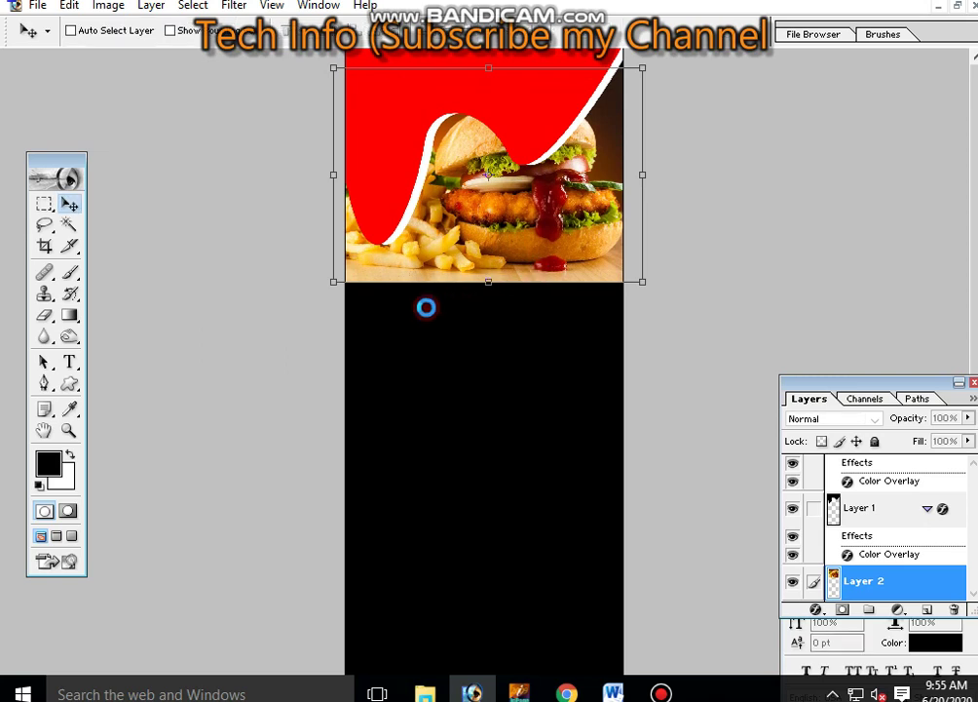
pyautogui.click(426, 307)
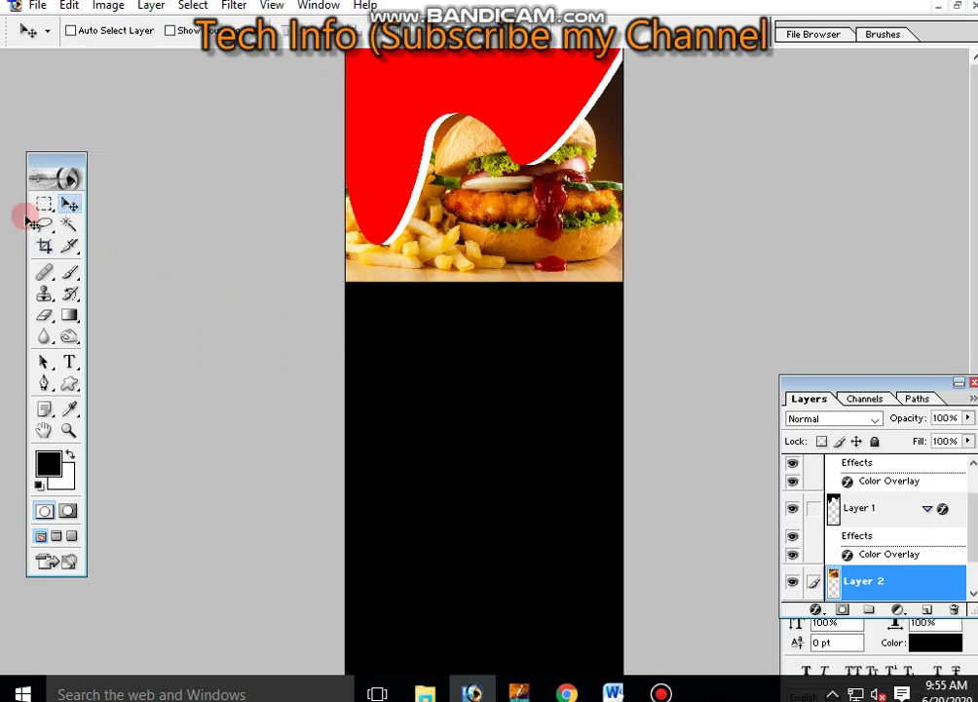
# Step: Copy a strip below the burger photo from Layer 0 to a new layer with a red overlay
pyautogui.click(43, 209)
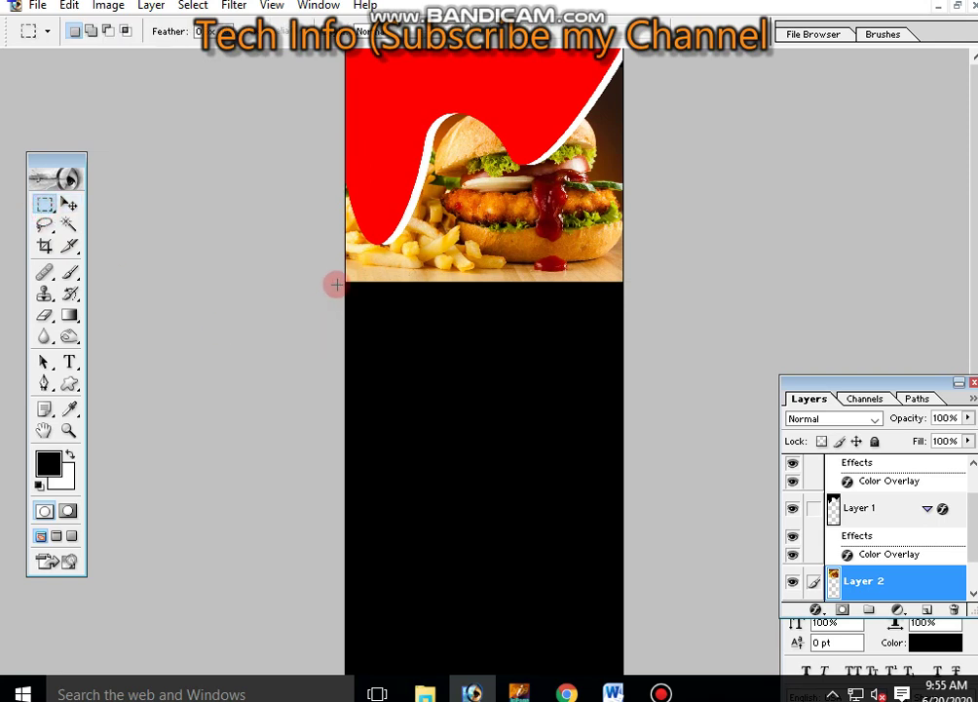
pyautogui.moveTo(343, 283); pyautogui.dragTo(514, 311)
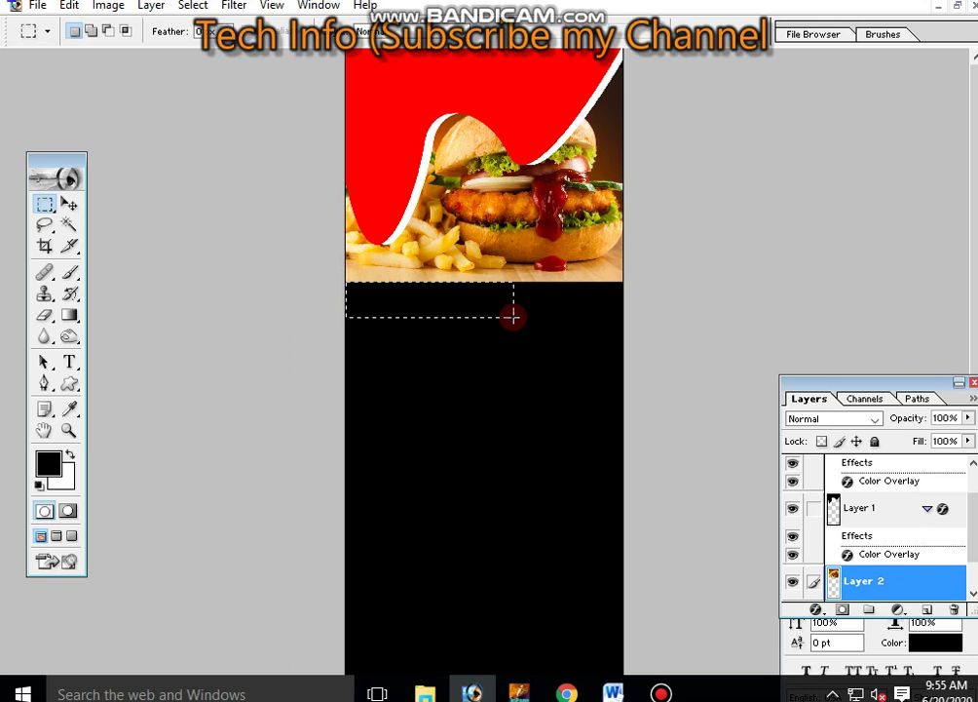
pyautogui.scroll(-1, 935, 557)
pyautogui.click(885, 583)
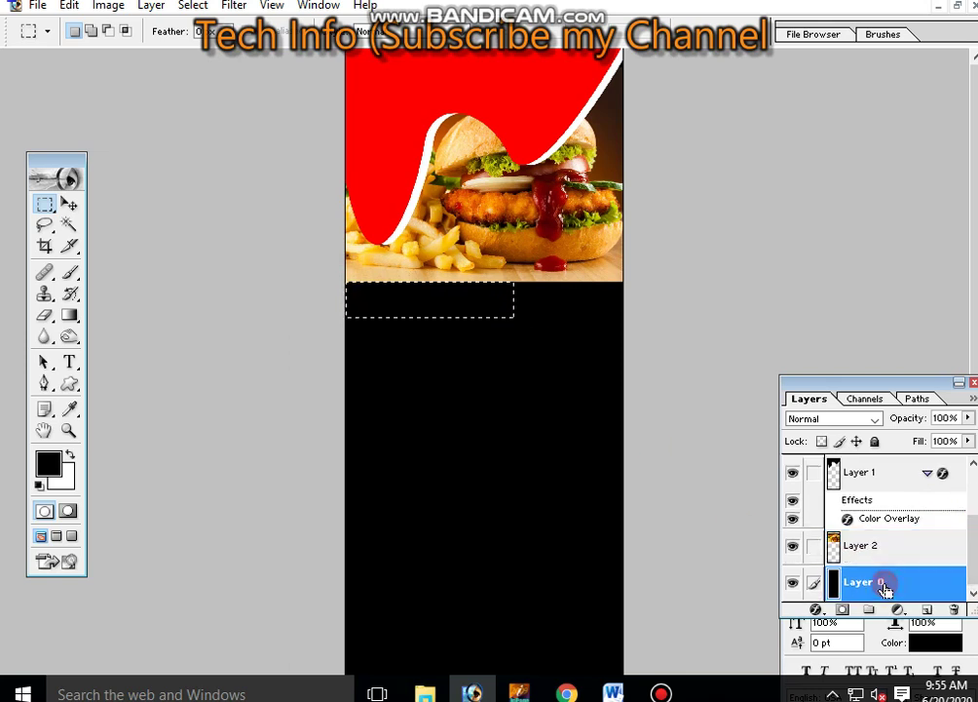
pyautogui.hotkey('ctrl', 'j')
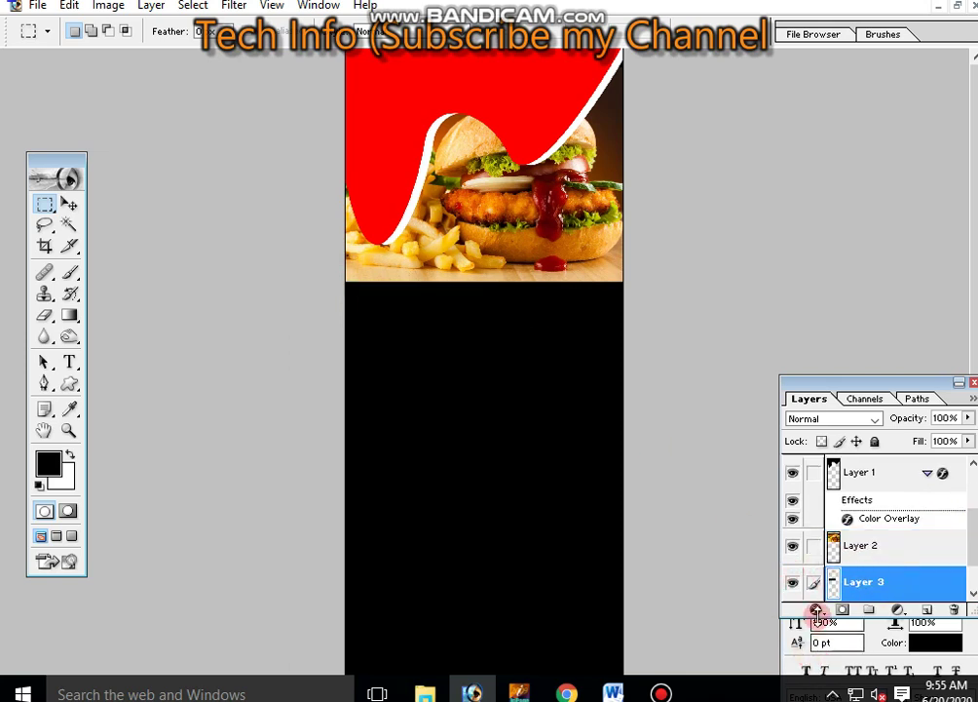
pyautogui.click(817, 610)
pyautogui.click(865, 534)
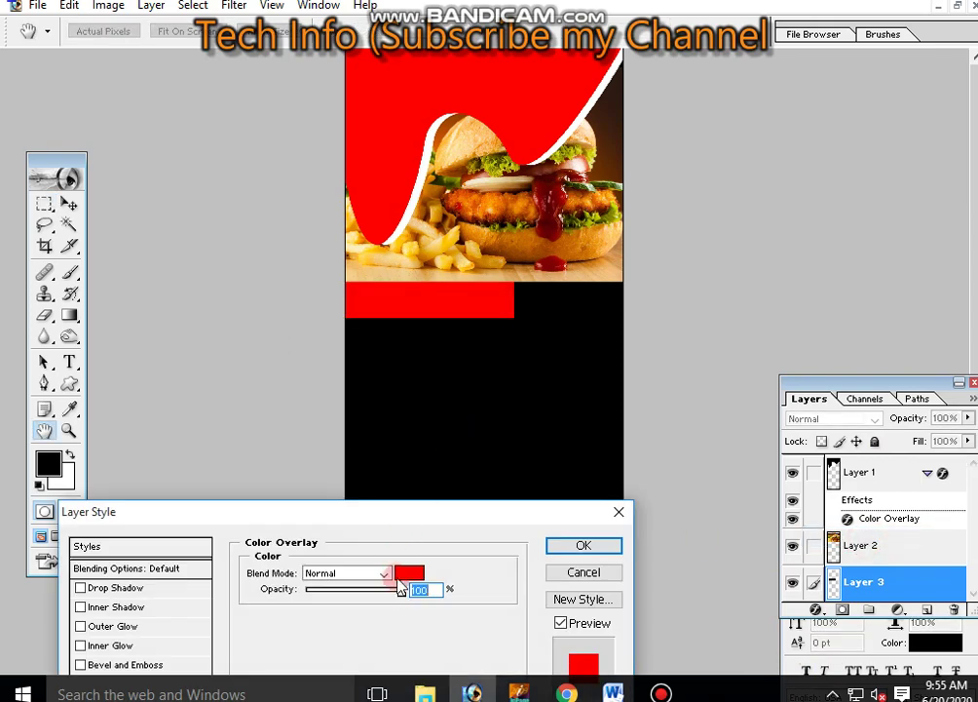
pyautogui.click(582, 544)
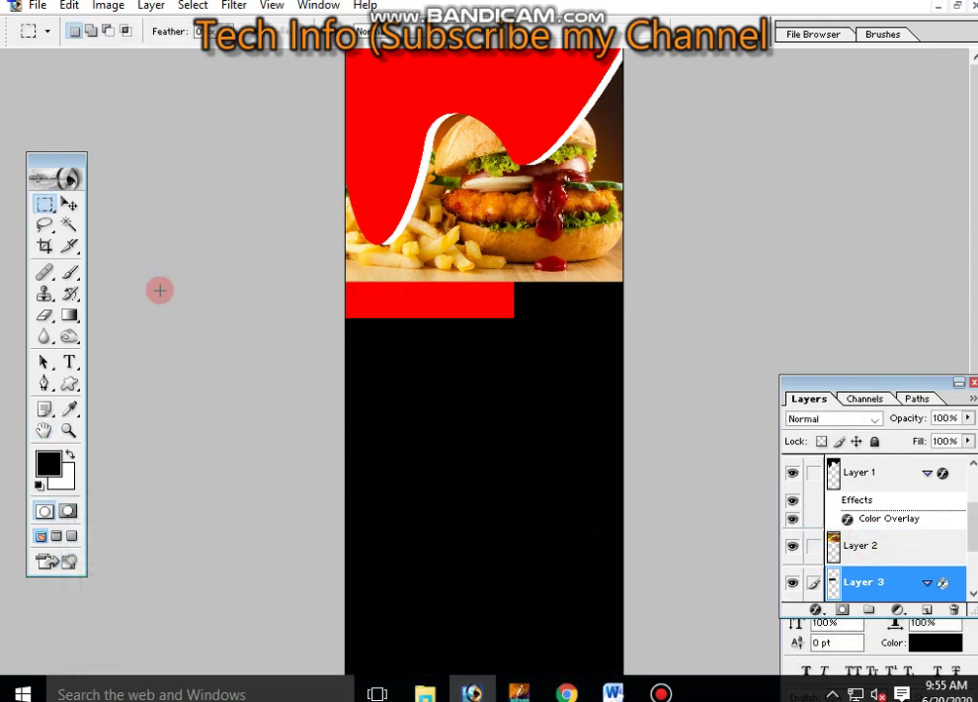
# Step: Cut the red bar's right end at a slant using a pen-path selection, then deselect
pyautogui.click(44, 382)
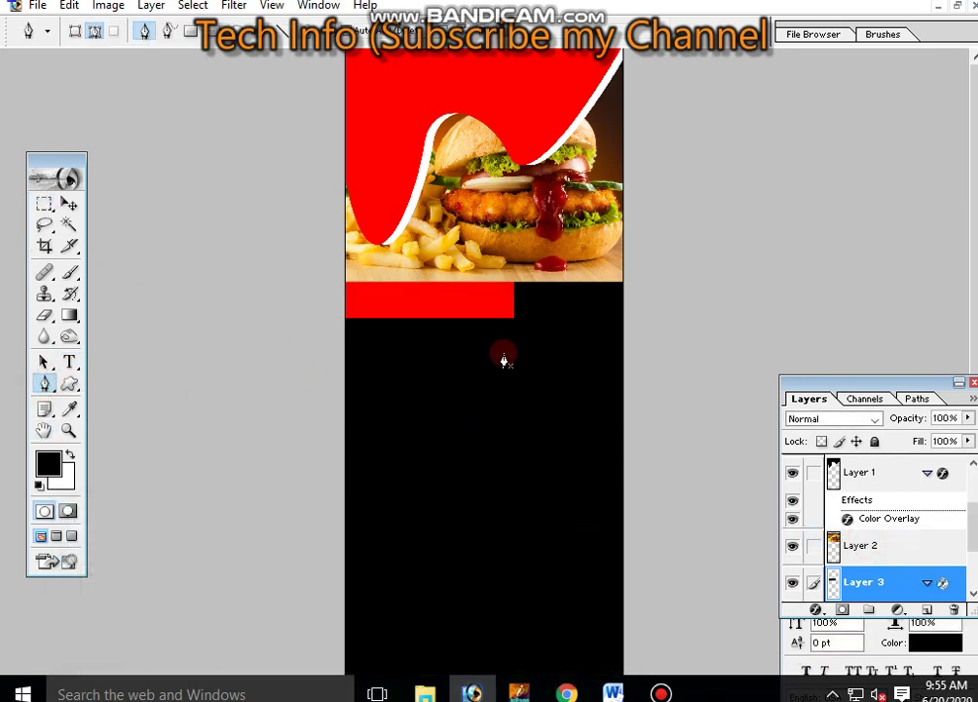
pyautogui.hotkey('ctrl', '+')
pyautogui.hotkey('ctrl', '+')
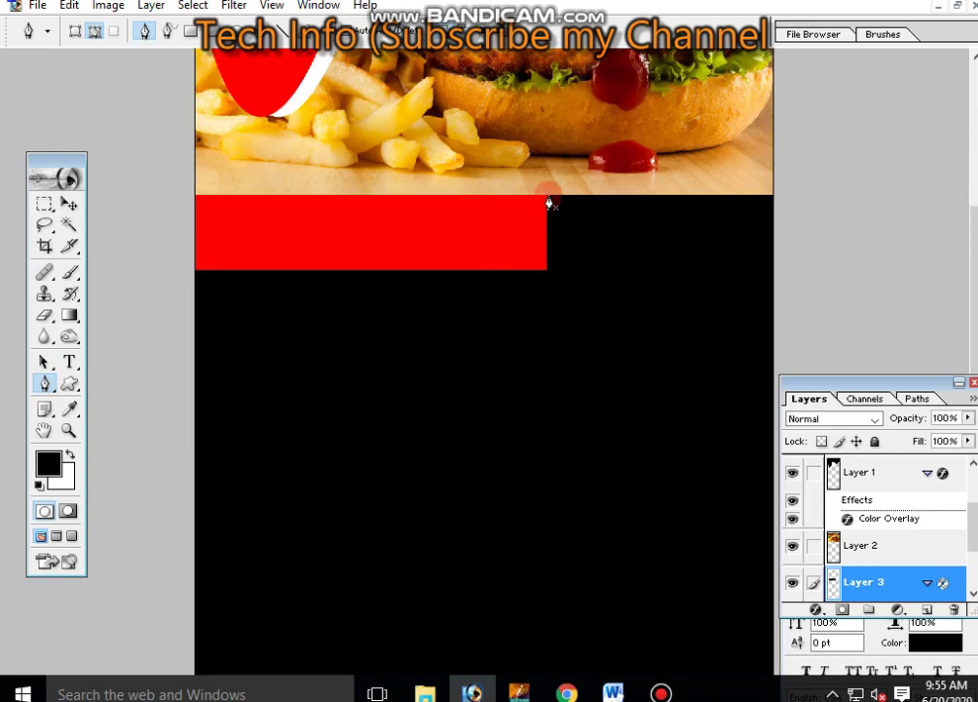
pyautogui.click(546, 196)
pyautogui.click(474, 306)
pyautogui.moveTo(538, 326); pyautogui.dragTo(566, 315)
pyautogui.moveTo(588, 222); pyautogui.dragTo(569, 212)
pyautogui.hotkey('ctrl', 'Return')
pyautogui.press('Delete')
pyautogui.click(44, 204)
pyautogui.hotkey('ctrl', 'd')
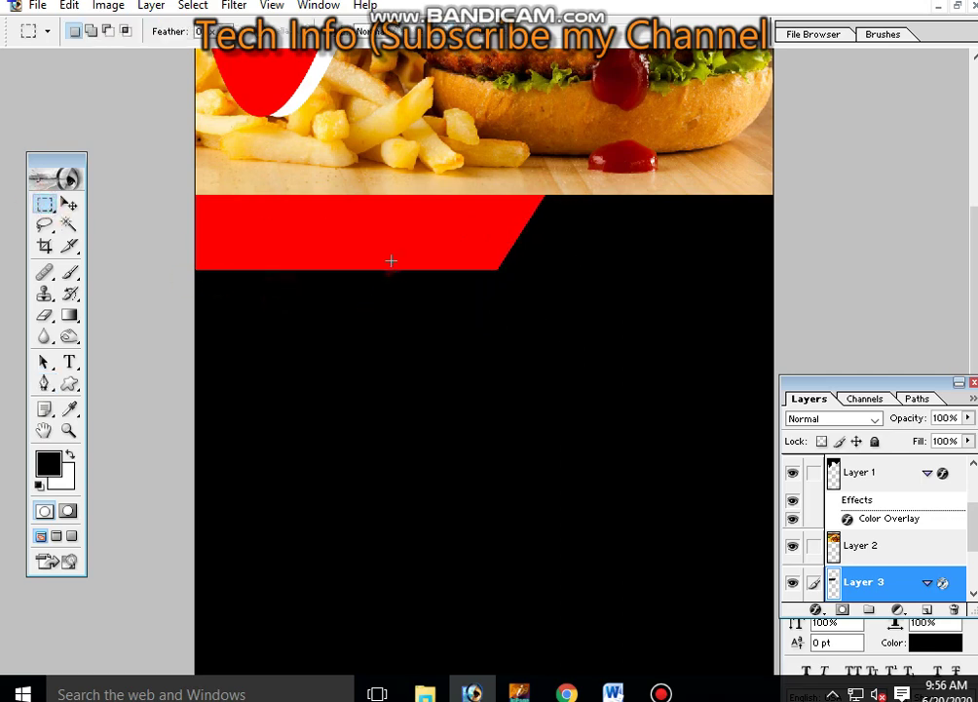
pyautogui.press('v')
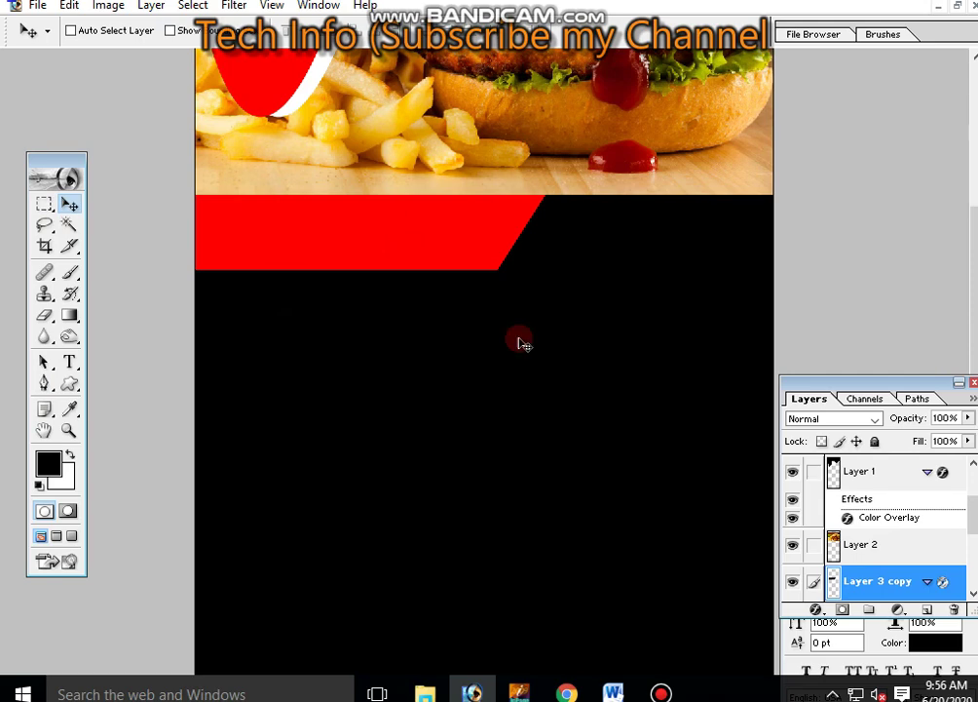
# Step: Set the original band layer's Color Overlay to white and nudge it down to reveal a white edge
pyautogui.scroll(-2, 943, 581)
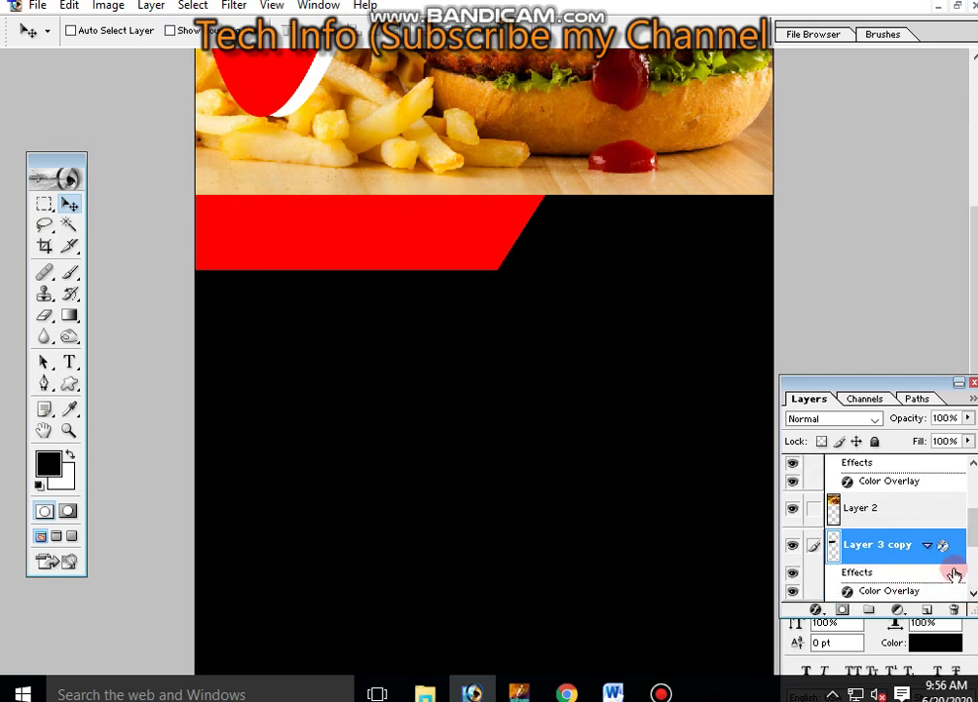
pyautogui.click(972, 592)
pyautogui.click(889, 544)
pyautogui.click(816, 609)
pyautogui.click(863, 534)
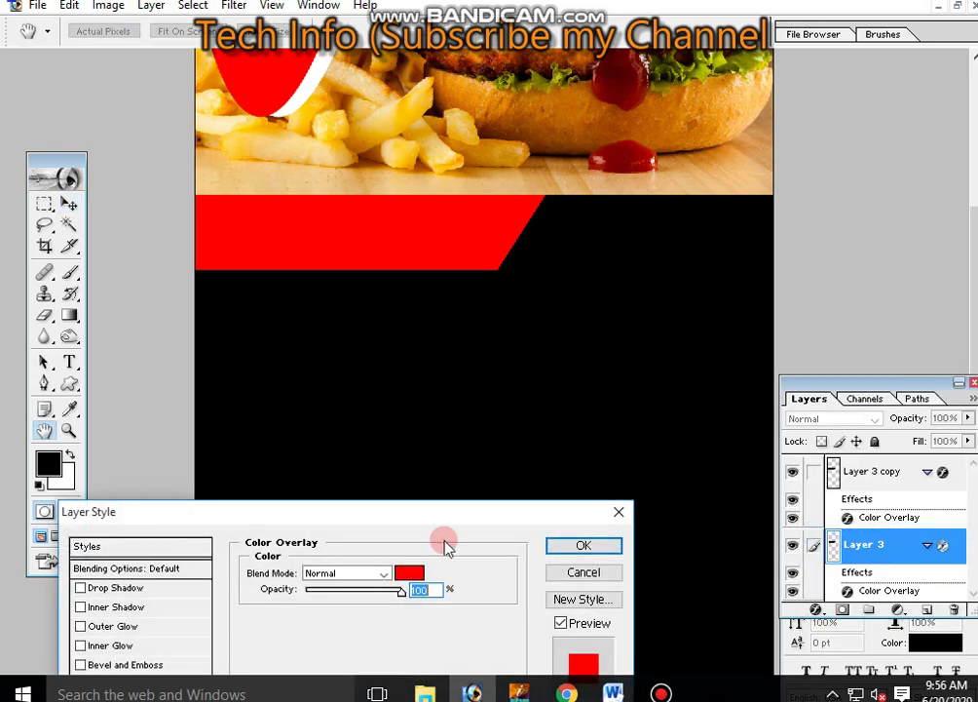
pyautogui.click(409, 573)
pyautogui.moveTo(584, 421); pyautogui.dragTo(566, 330)
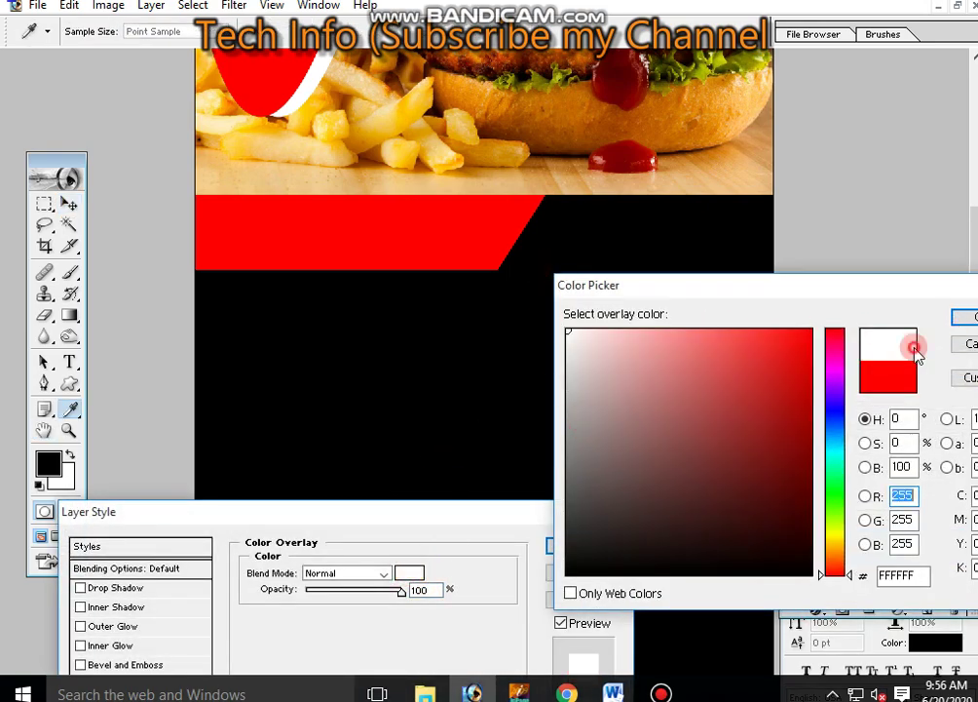
pyautogui.click(965, 317)
pyautogui.press('Return')
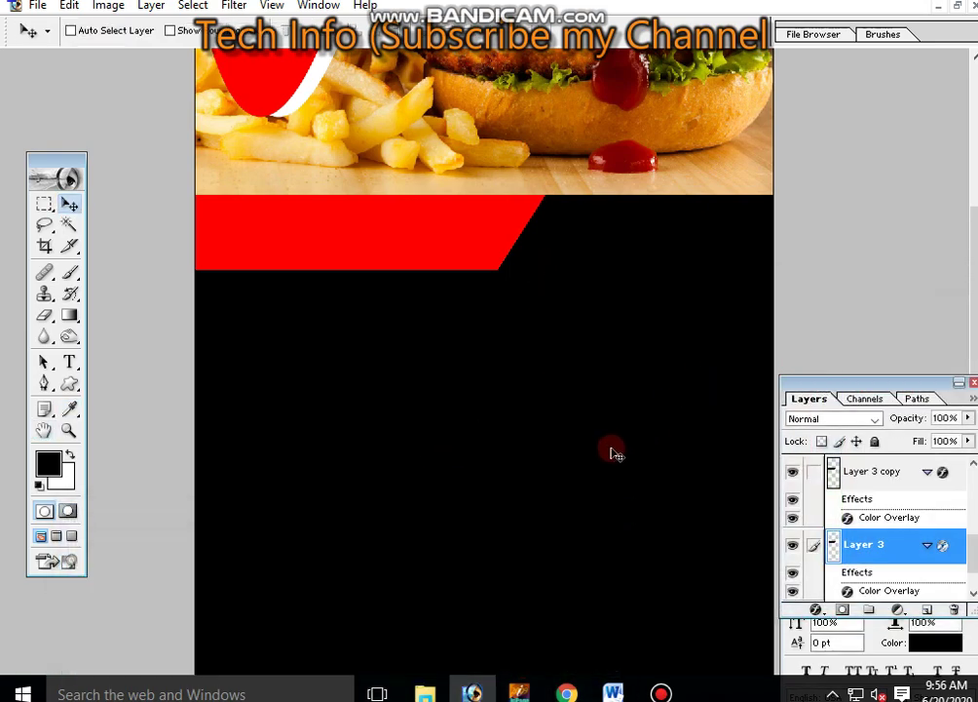
pyautogui.press('Down')
pyautogui.press('Down')
pyautogui.press('Down')
pyautogui.press('Up')
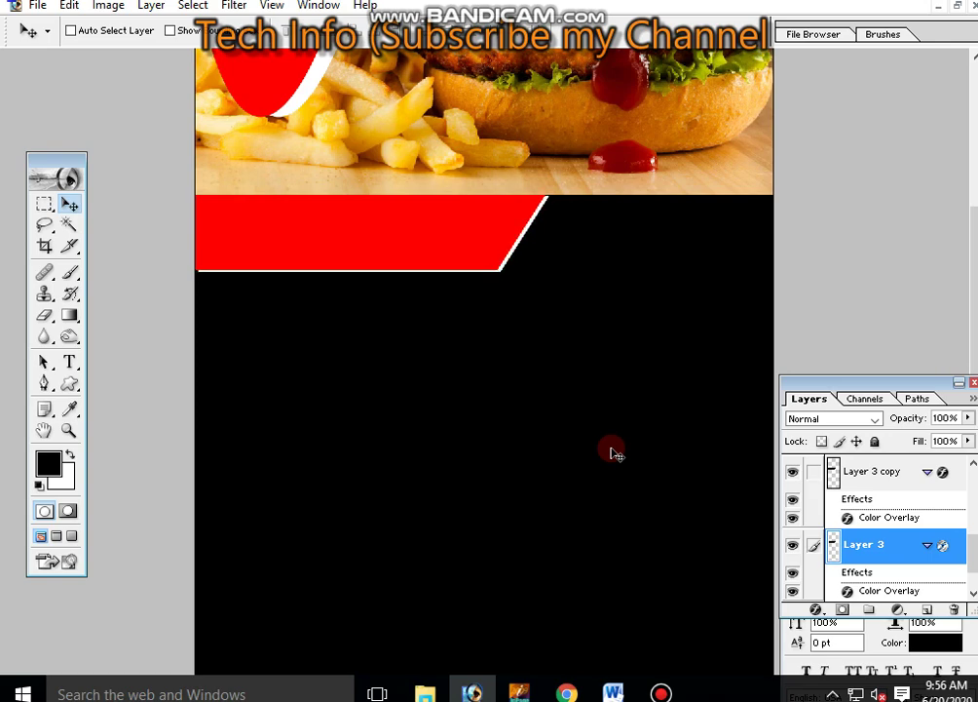
pyautogui.press('Down')
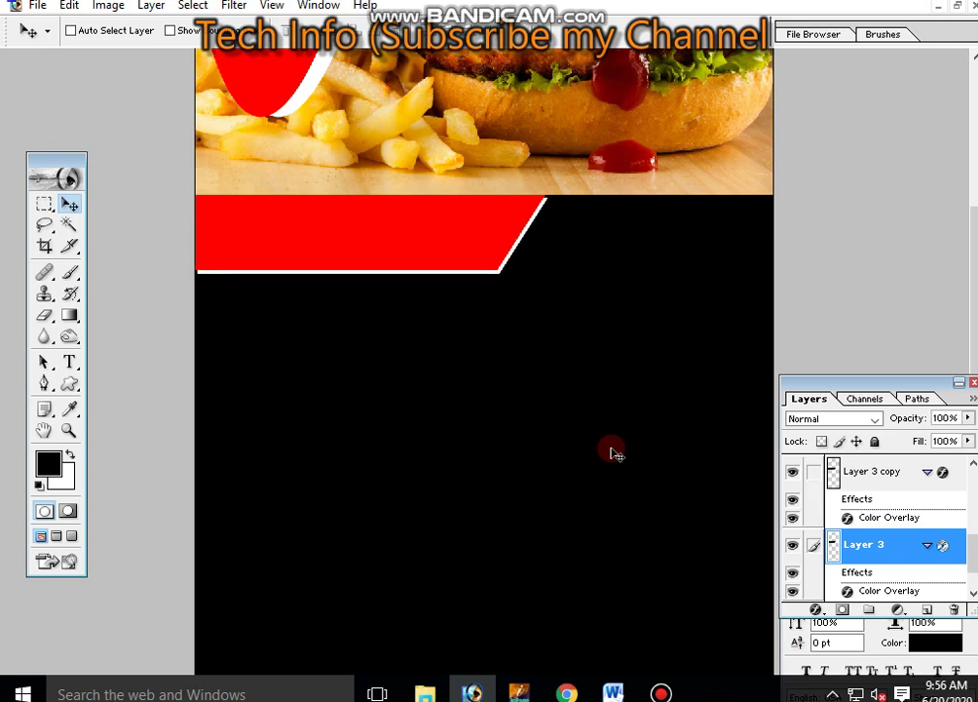
# Step: Add DEALS text, bring it to the top, and enlarge it across the red band
pyautogui.press('t')
pyautogui.click(379, 469)
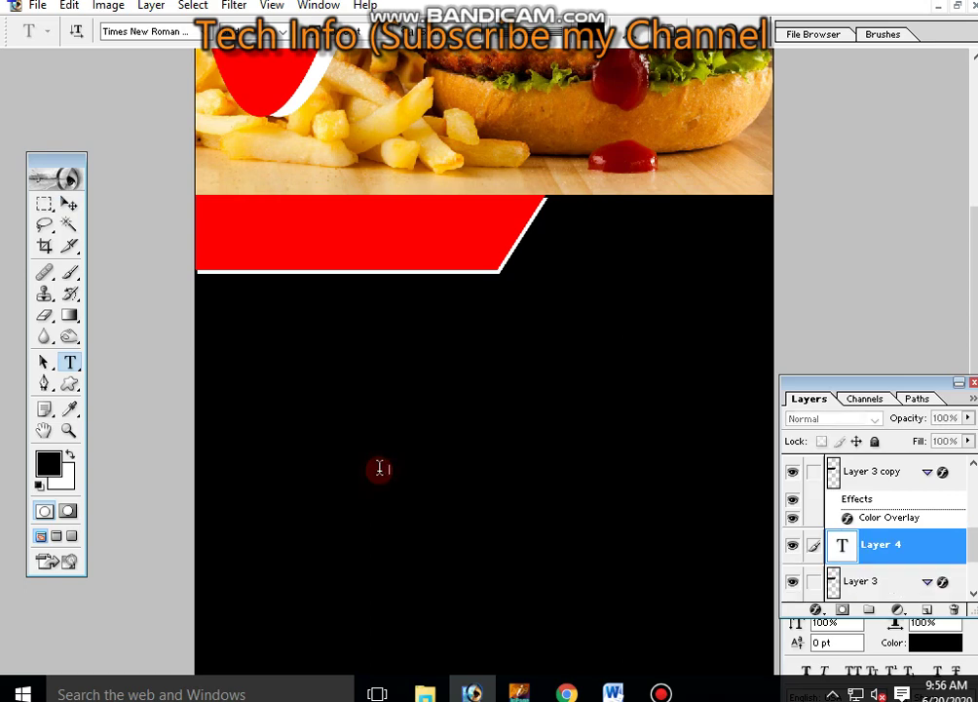
pyautogui.click(68, 203)
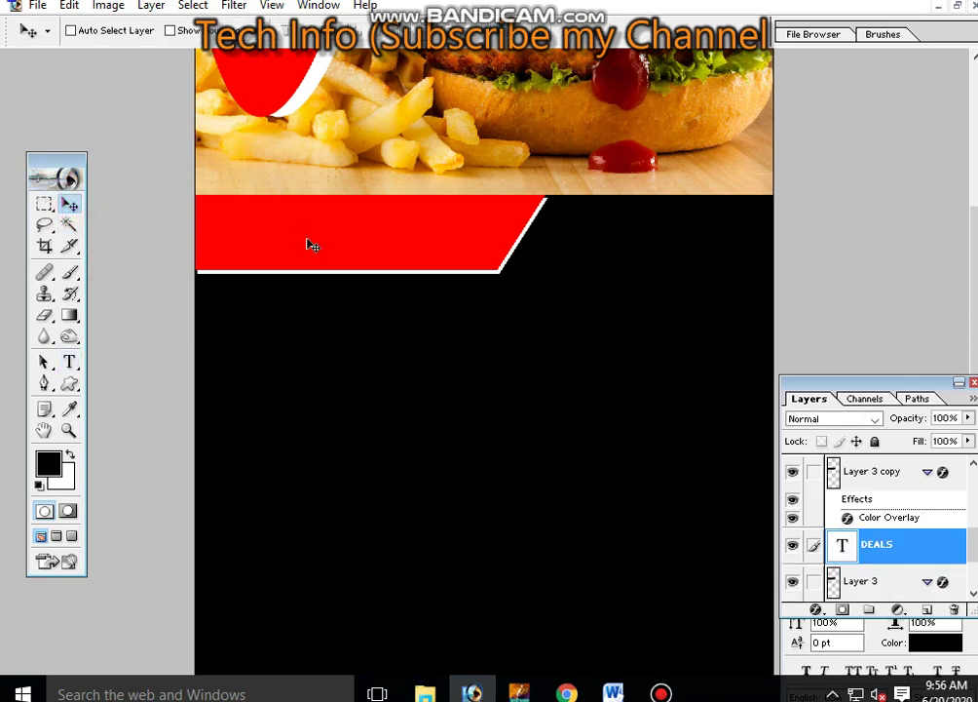
pyautogui.hotkey('ctrl', 'shift', ']')
pyautogui.hotkey('ctrl', 't')
pyautogui.moveTo(380, 259); pyautogui.dragTo(425, 280)
pyautogui.press('Return')
pyautogui.moveTo(372, 259)
pyautogui.mouseDown()
pyautogui.moveTo(338, 241)
pyautogui.moveTo(289, 242)
pyautogui.mouseUp()
# Step: Shift the text left, extend it to 'DEALS / OFFERS', and nudge the heading up
pyautogui.press('t')
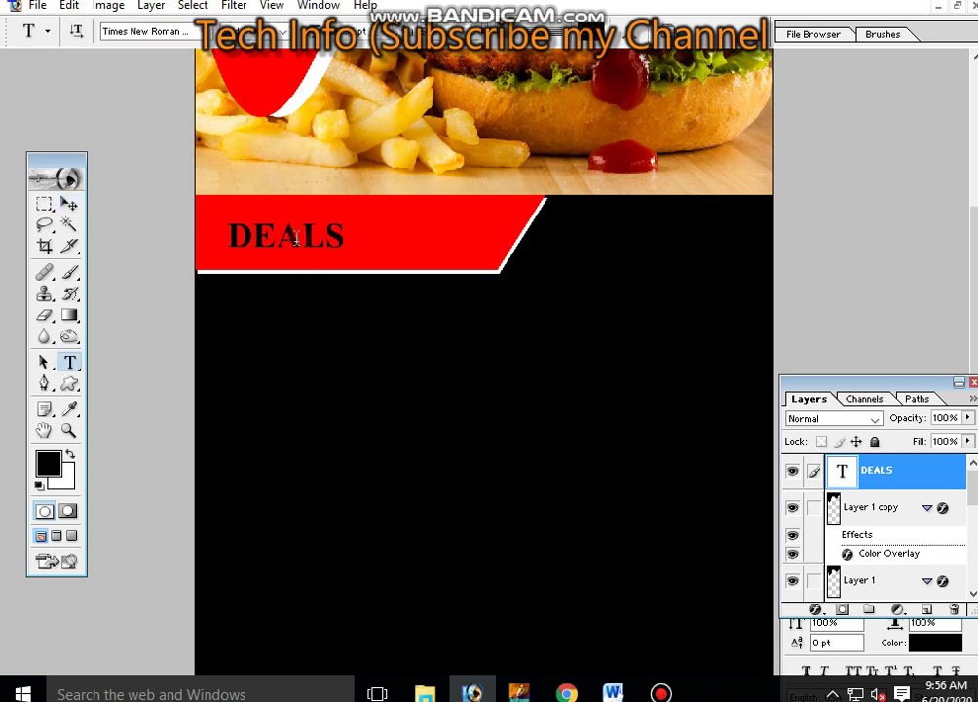
pyautogui.click(65, 203)
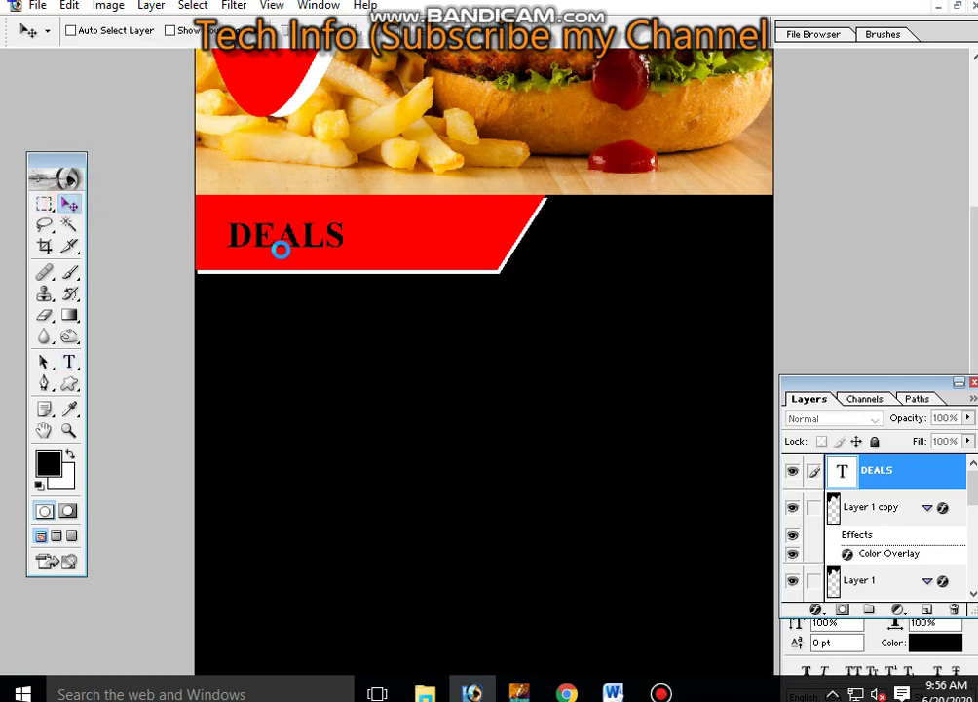
pyautogui.moveTo(281, 254); pyautogui.dragTo(272, 247)
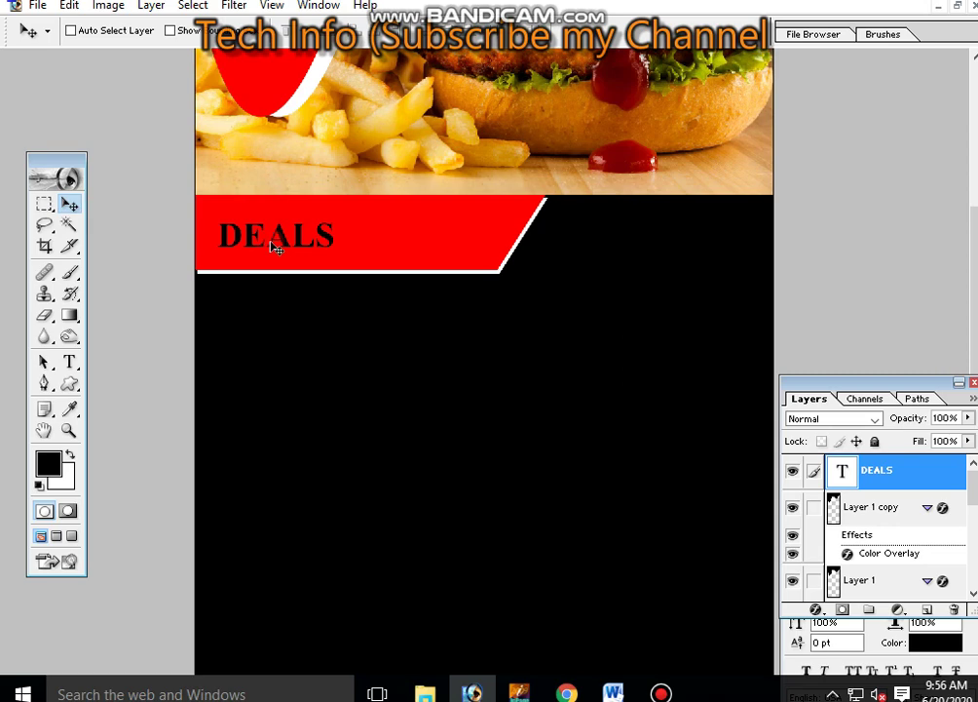
pyautogui.press('t')
pyautogui.write(' / OFFERS')
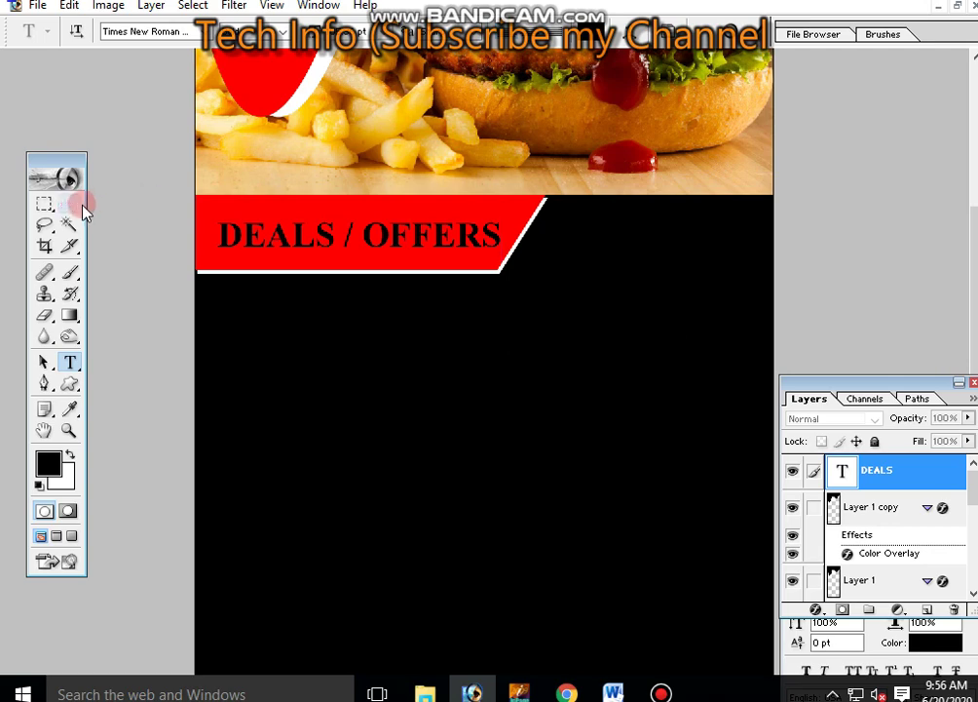
pyautogui.click(71, 204)
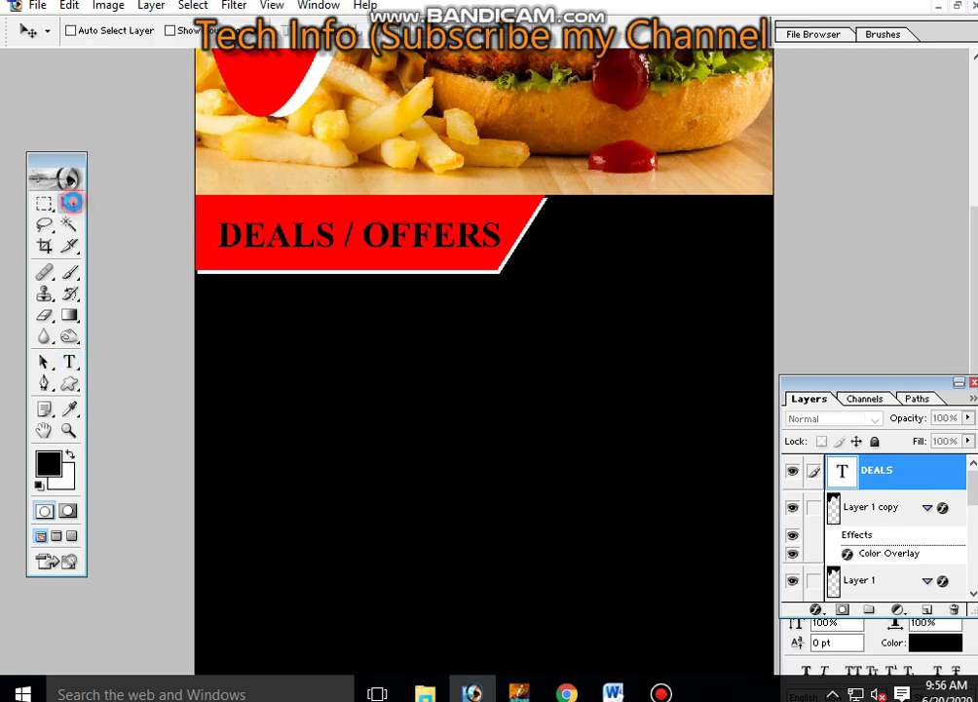
pyautogui.press('Up')
pyautogui.press('Up')
pyautogui.press('Up')
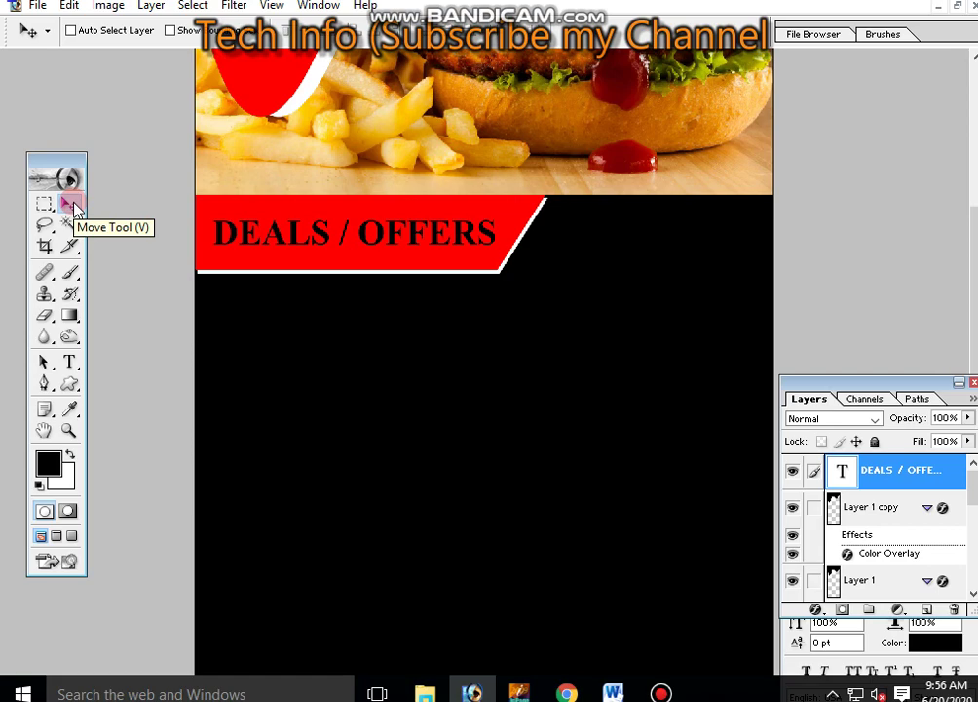
pyautogui.hotkey('ctrl', '-')
# Step: Open the download chicken, 1312748 burger and 1 pizza photos together
pyautogui.click(37, 6)
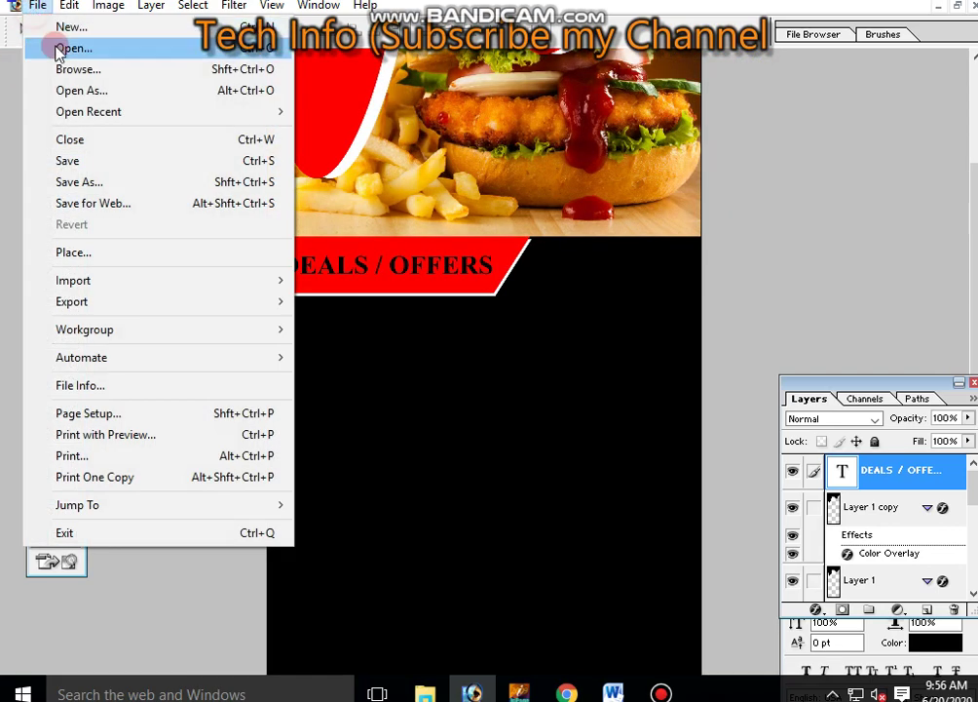
pyautogui.click(58, 49)
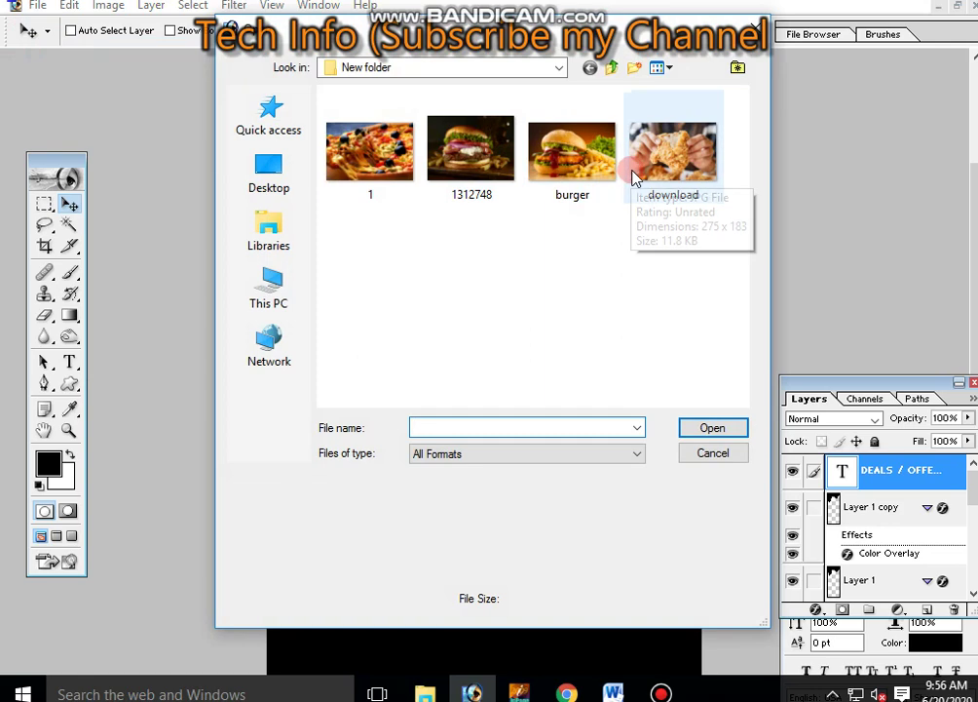
pyautogui.click(633, 178)
pyautogui.keyDown('ctrl'); pyautogui.click(468, 155); pyautogui.keyUp('ctrl')
pyautogui.keyDown('ctrl'); pyautogui.click(385, 166); pyautogui.keyUp('ctrl')
pyautogui.click(709, 430)
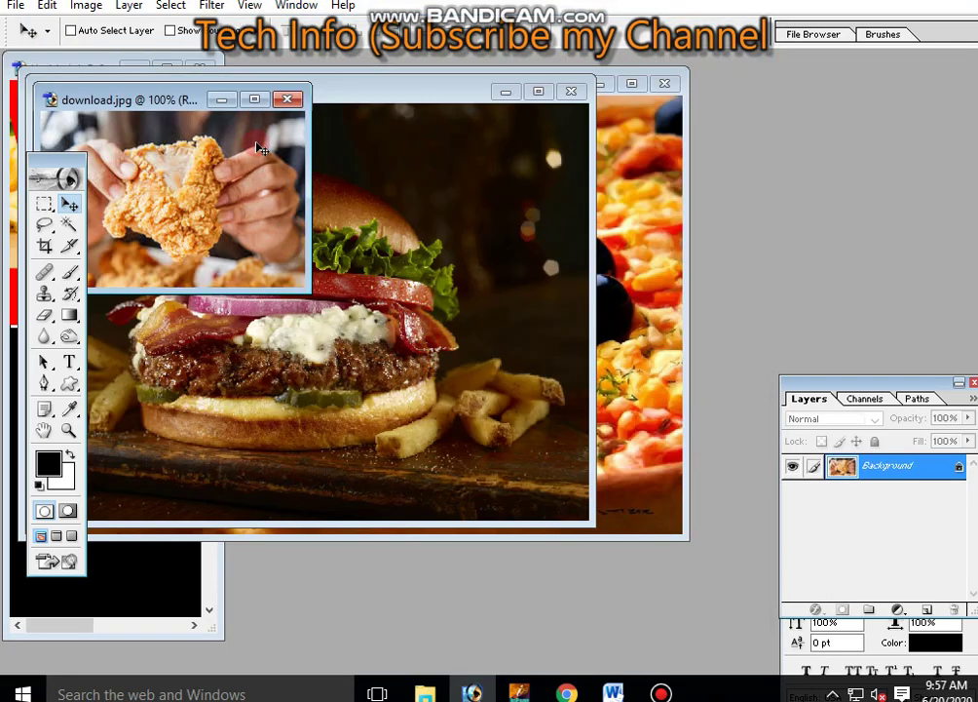
# Step: Cut an elliptical selection around the fried chicken and paste it into the flyer
pyautogui.click(255, 98)
pyautogui.click(43, 204)
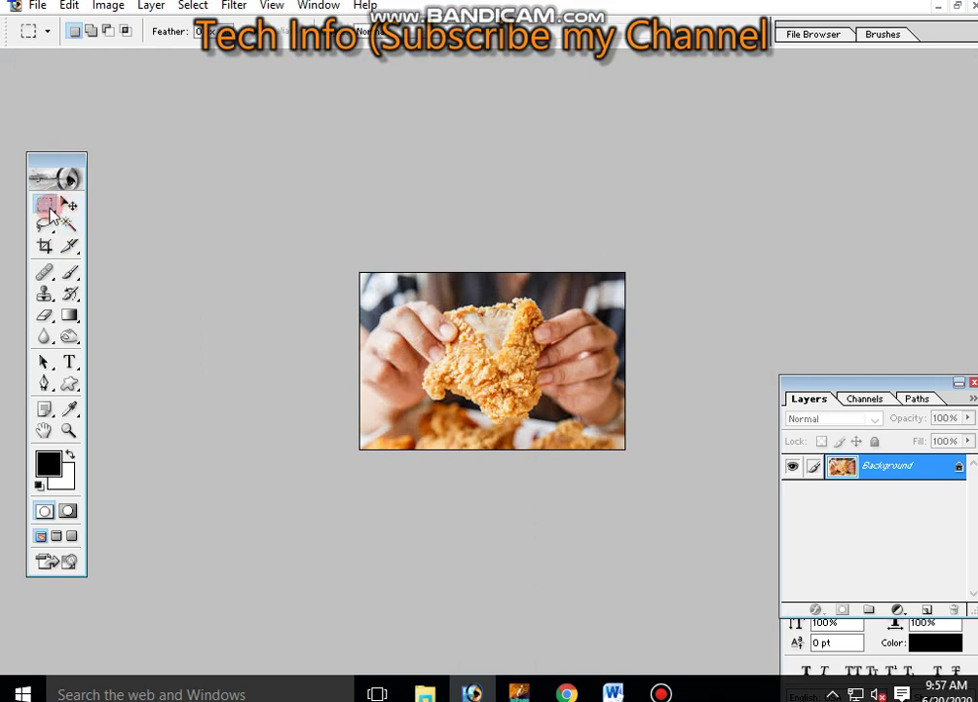
pyautogui.moveTo(50, 214); pyautogui.dragTo(107, 221)
pyautogui.moveTo(401, 283); pyautogui.dragTo(580, 445)
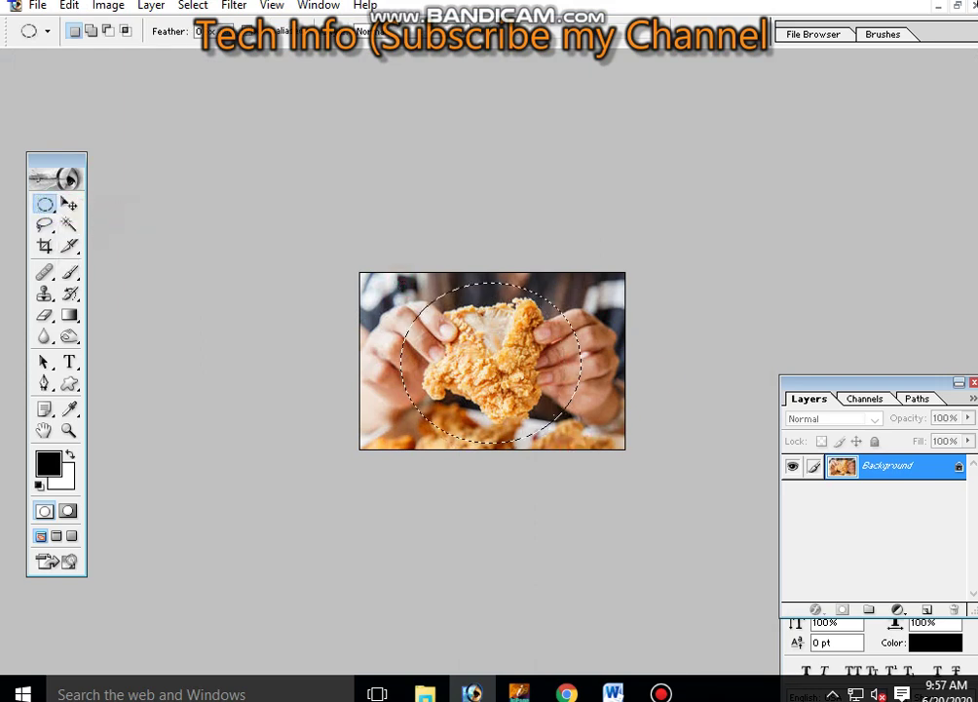
pyautogui.click(957, 6)
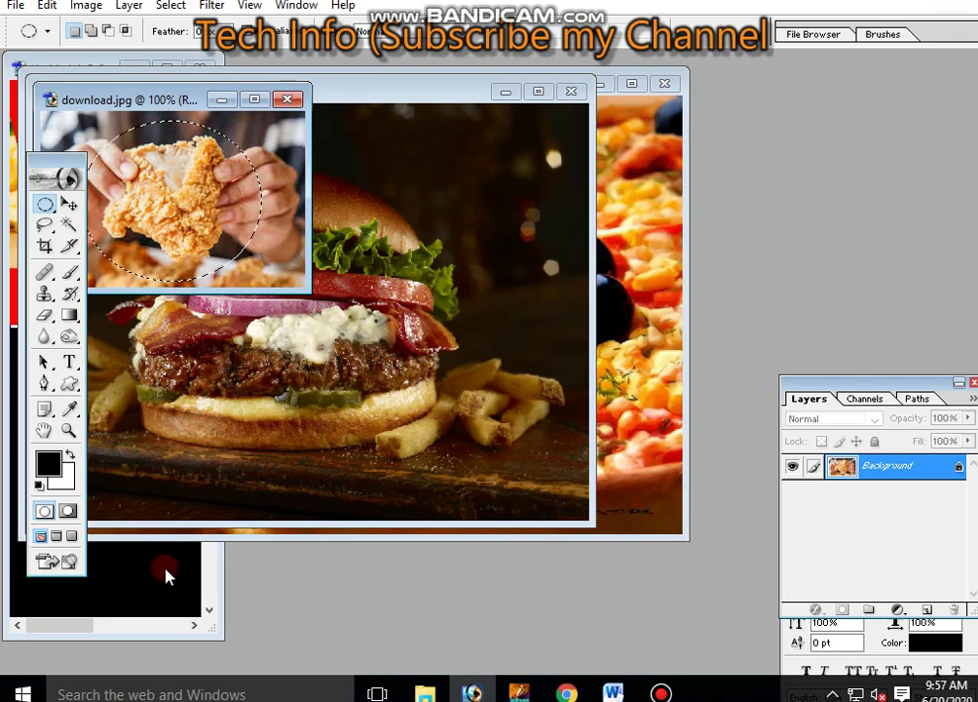
pyautogui.click(166, 576)
pyautogui.hotkey('ctrl', 'v')
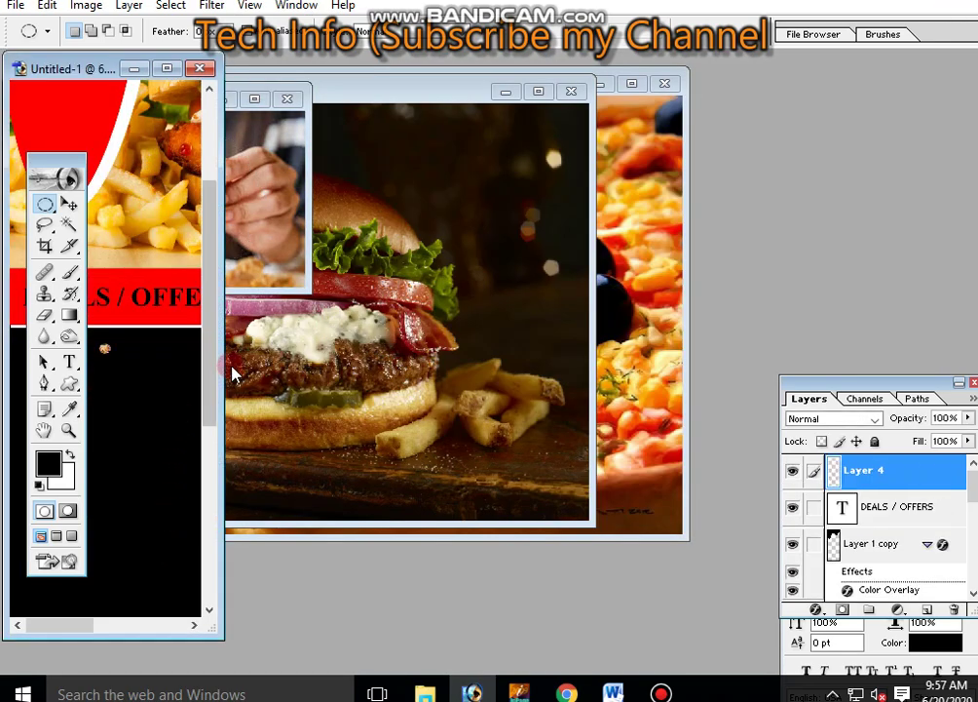
# Step: Enlarge the chicken circle and move it down onto the black area
pyautogui.hotkey('ctrl', 'r')
pyautogui.hotkey('ctrl', 't')
pyautogui.moveTo(124, 374); pyautogui.dragTo(173, 411)
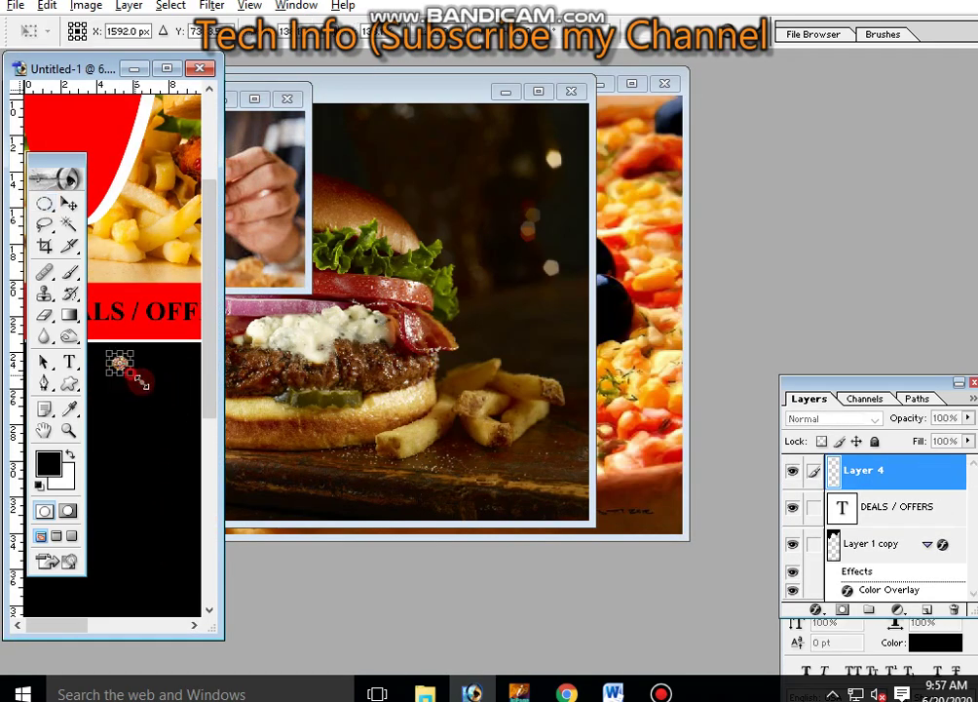
pyautogui.press('Return')
pyautogui.press('v')
pyautogui.moveTo(132, 361); pyautogui.dragTo(128, 414)
# Step: Draw an elliptical selection around the burger in its photo
pyautogui.click(352, 360)
pyautogui.press('m')
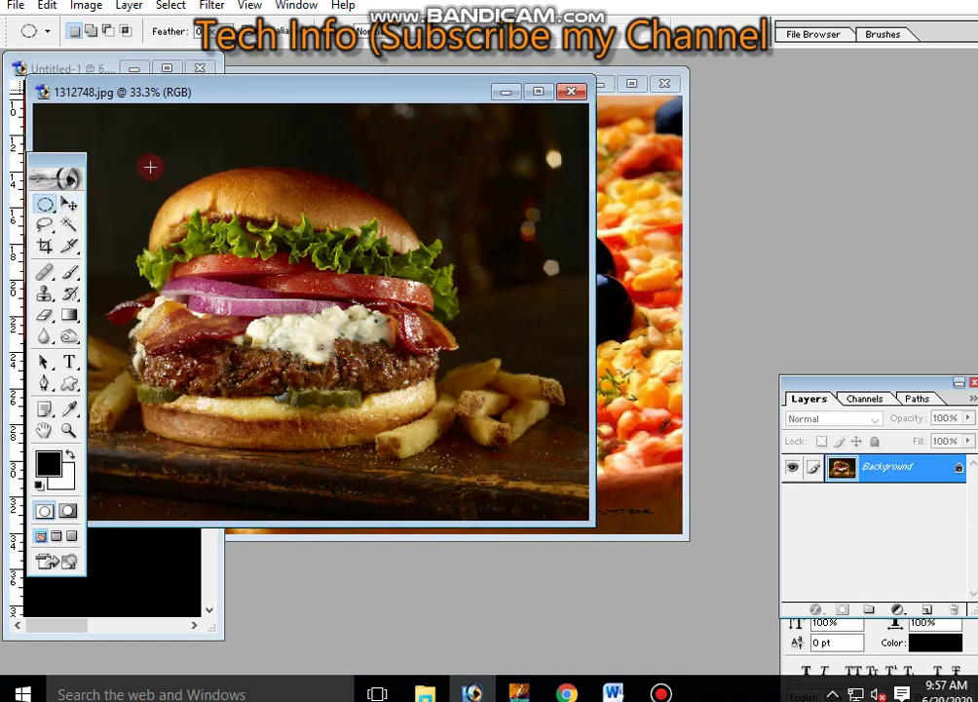
pyautogui.moveTo(145, 147)
pyautogui.mouseDown()
pyautogui.moveTo(515, 507)
pyautogui.moveTo(157, 572)
pyautogui.mouseUp()
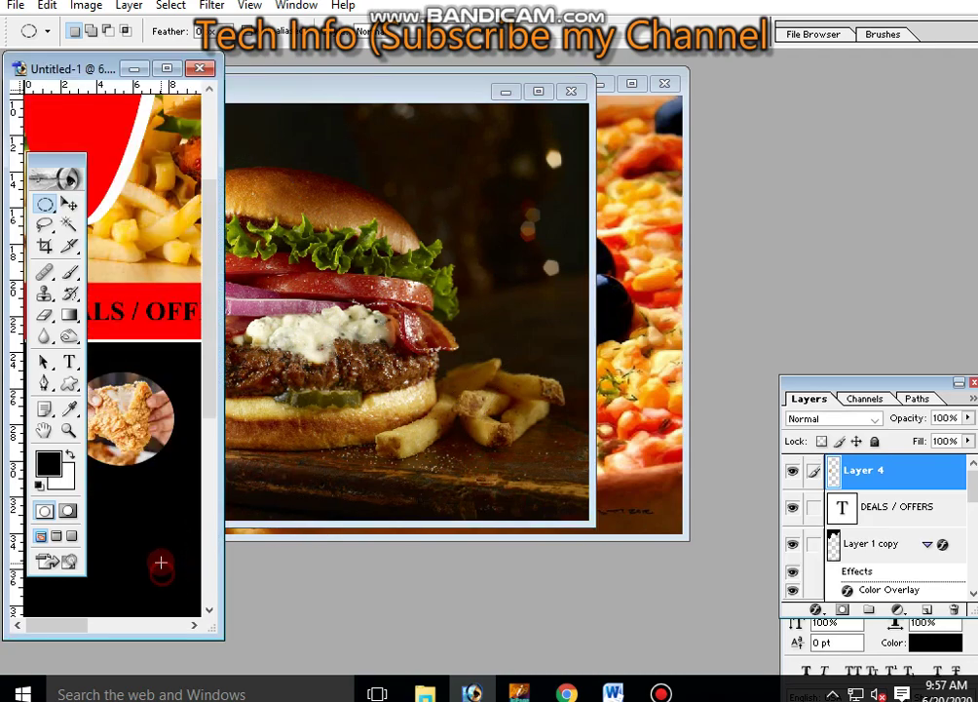
# Step: Close the burger photo without saving changes
pyautogui.click(263, 424)
pyautogui.hotkey('ctrl', 'w')
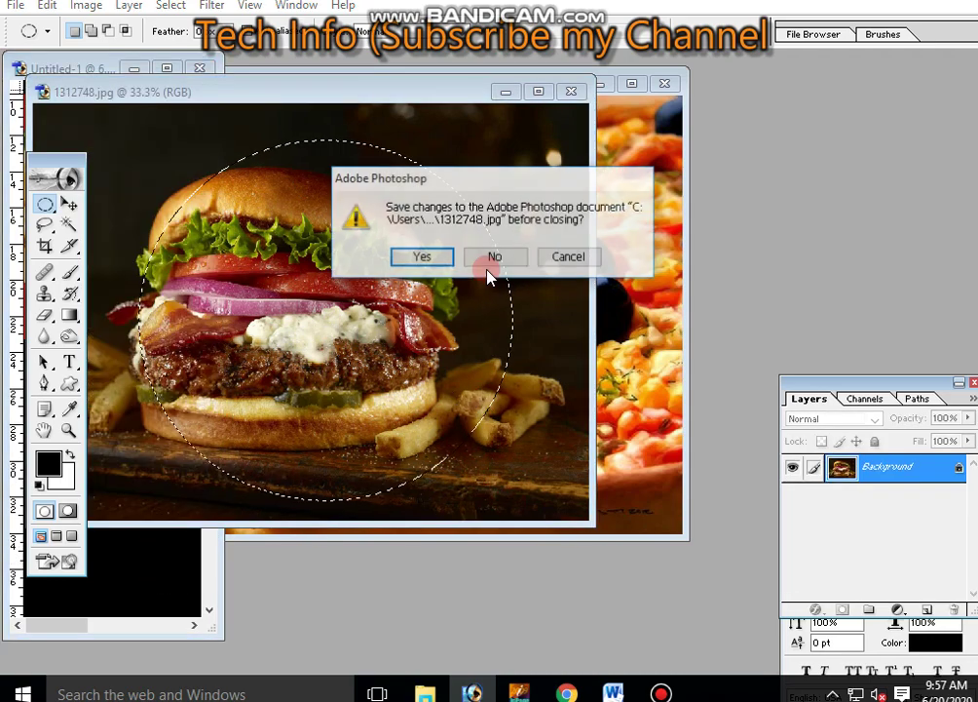
pyautogui.click(502, 258)
# Step: Select a circle on the pizza photo and paste it into the flyer
pyautogui.click(390, 215)
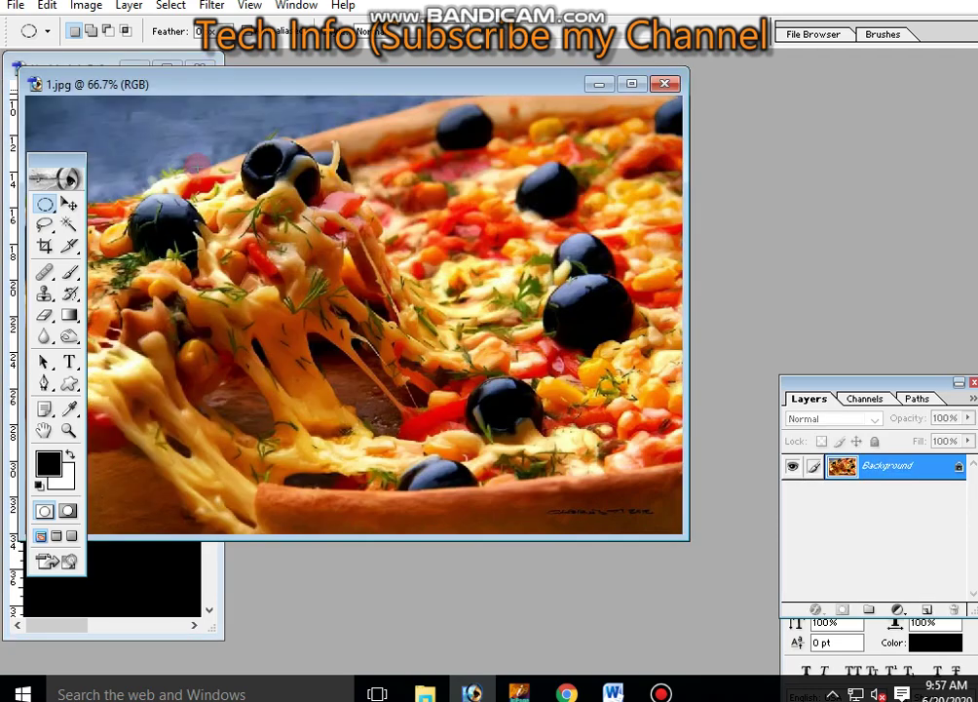
pyautogui.moveTo(189, 119); pyautogui.dragTo(614, 441)
pyautogui.moveTo(657, 500); pyautogui.dragTo(645, 513)
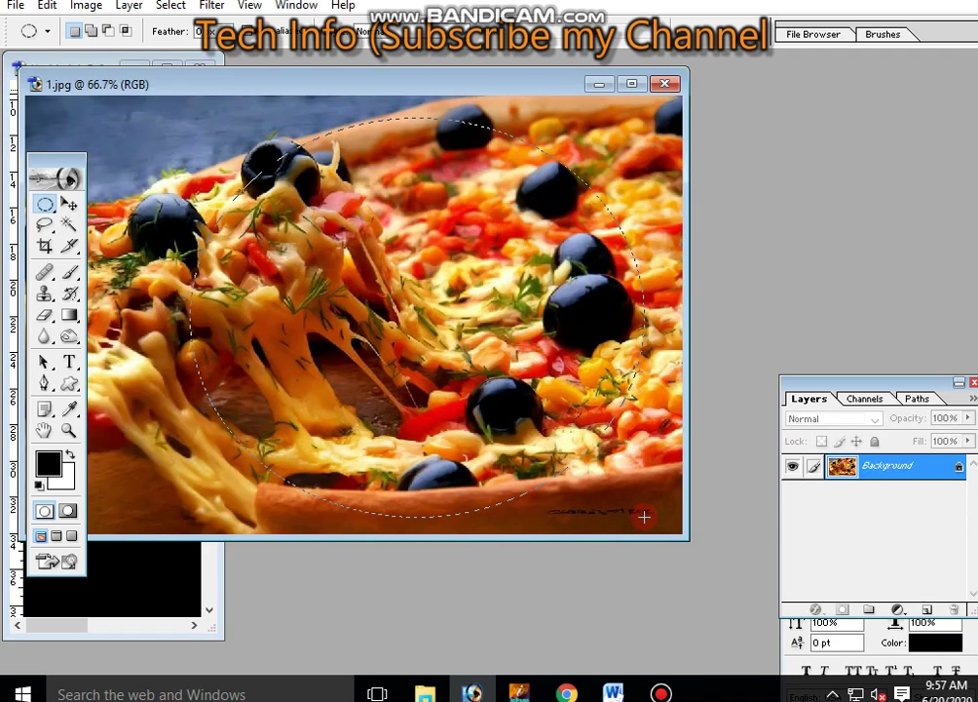
pyautogui.click(112, 585)
pyautogui.hotkey('ctrl', 'v')
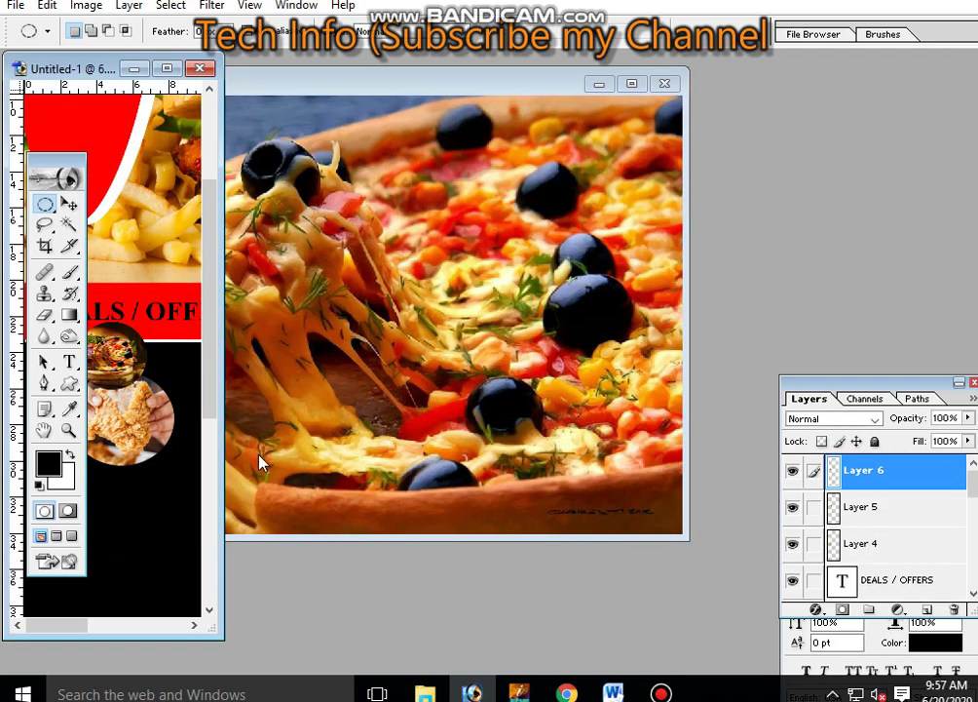
# Step: Close the pizza photo without saving and maximise the flyer window
pyautogui.click(260, 460)
pyautogui.hotkey('ctrl', 'w')
pyautogui.click(484, 261)
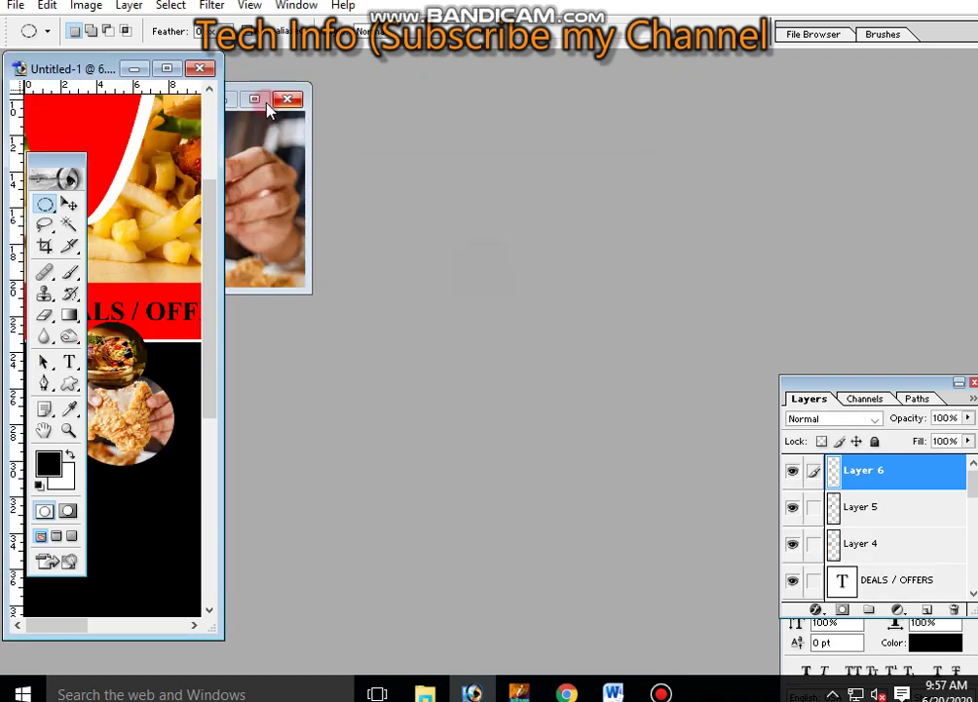
pyautogui.click(172, 74)
# Step: Move the pizza circle down onto the black area and enlarge it
pyautogui.press('v')
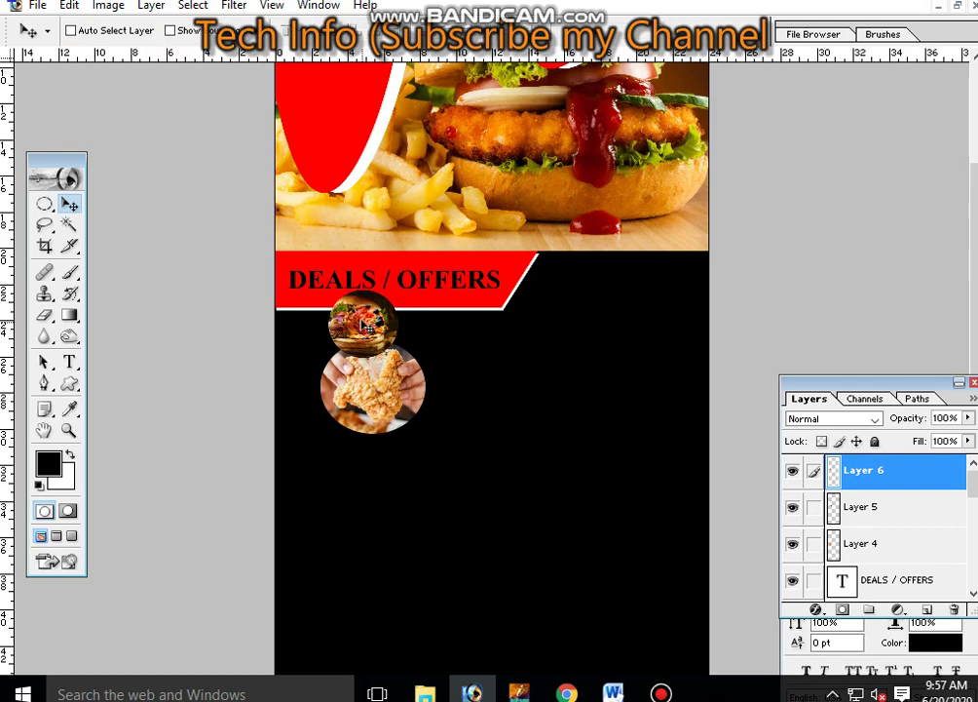
pyautogui.moveTo(363, 327); pyautogui.dragTo(574, 496)
pyautogui.hotkey('ctrl', 't')
pyautogui.press('Return')
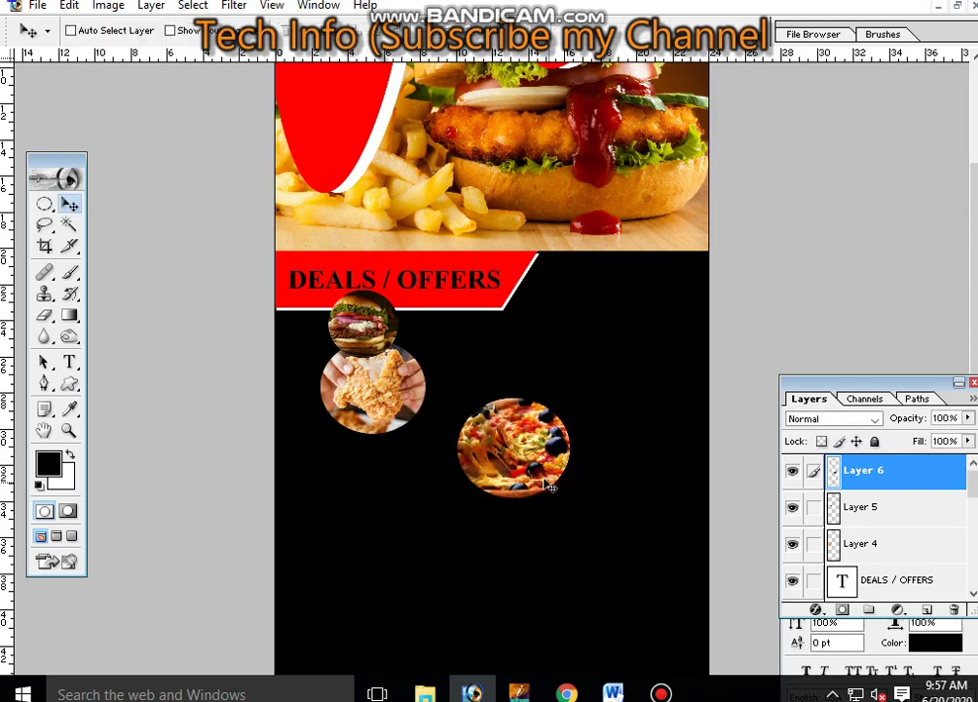
# Step: Arrange the chicken and burger circles beside the pizza, enlarge the burger, and add a pizza Stroke
pyautogui.moveTo(374, 390); pyautogui.dragTo(375, 446)
pyautogui.moveTo(362, 324); pyautogui.dragTo(382, 374)
pyautogui.moveTo(403, 432)
pyautogui.mouseDown()
pyautogui.moveTo(483, 592)
pyautogui.moveTo(526, 581)
pyautogui.mouseUp()
pyautogui.hotkey('ctrl', 't')
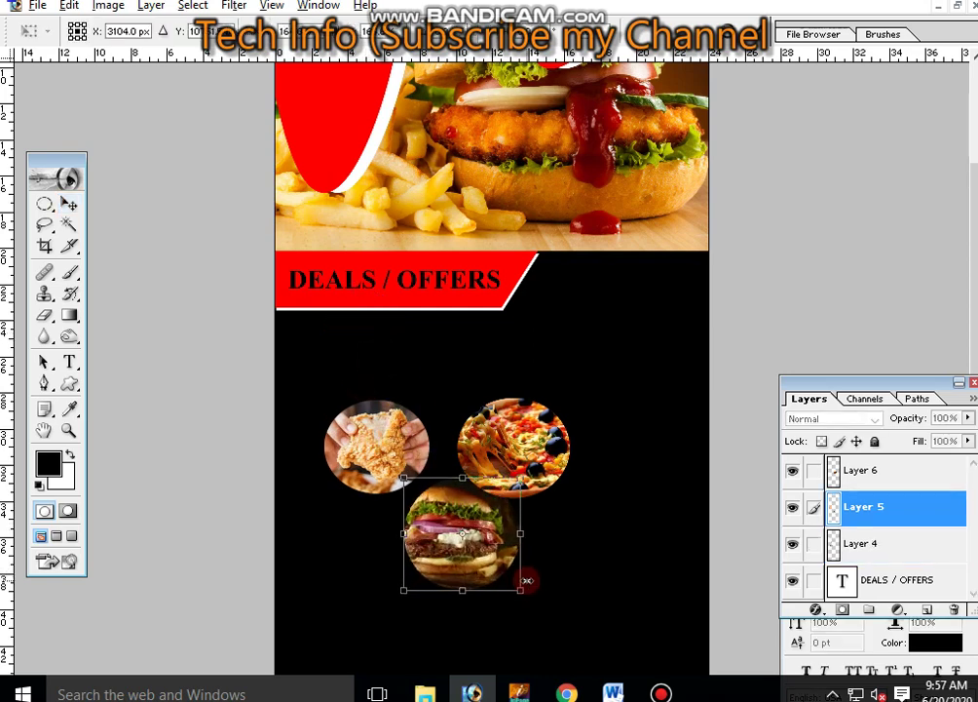
pyautogui.press('Return')
pyautogui.hotkey('alt', ']')
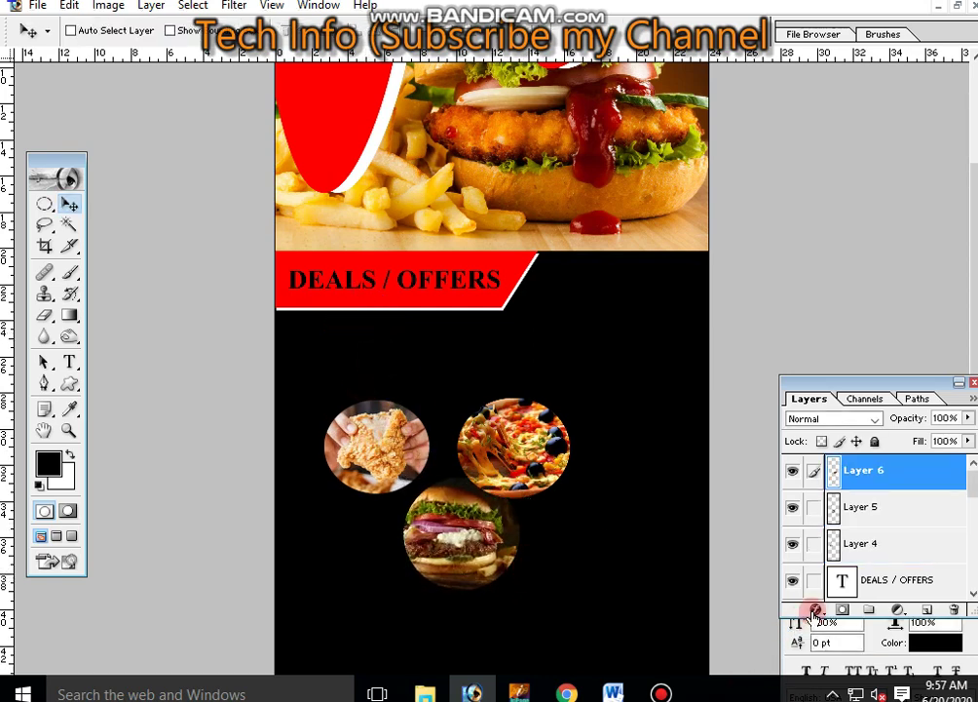
pyautogui.click(816, 610)
pyautogui.click(858, 591)
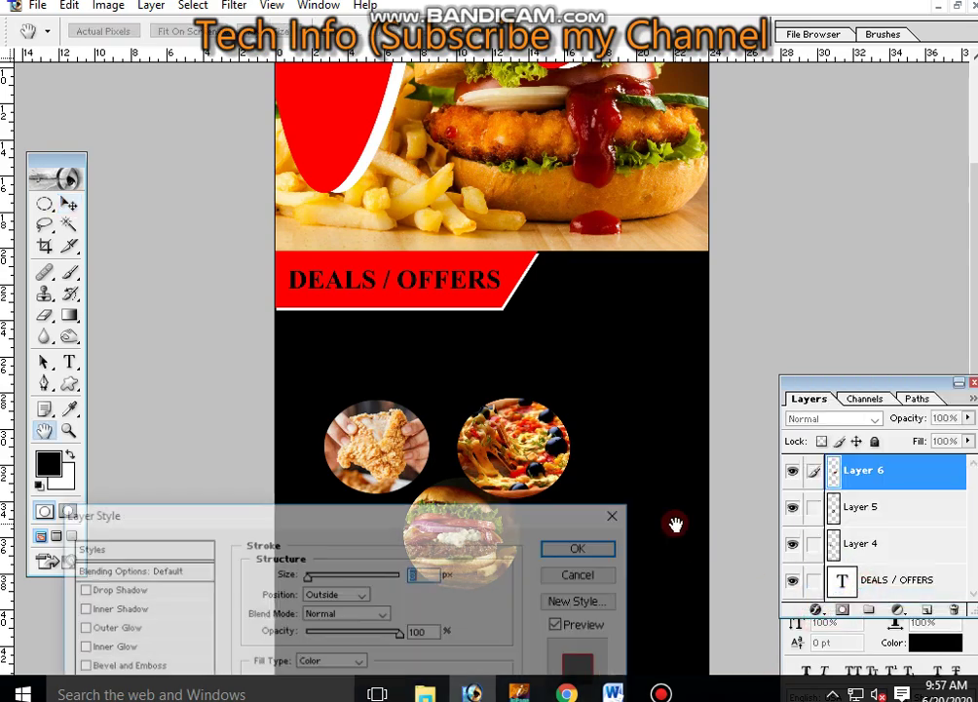
# Step: Set the pizza layer's Stroke to white (FFFFFF) at about 38 px
pyautogui.moveTo(370, 512); pyautogui.dragTo(648, 461)
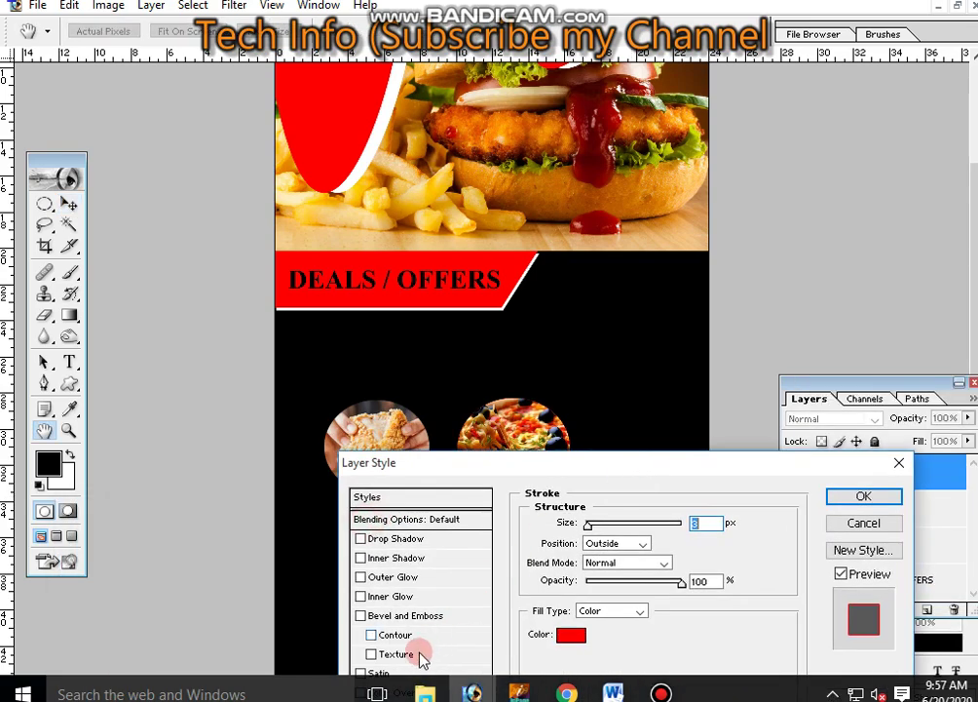
pyautogui.moveTo(465, 466); pyautogui.dragTo(756, 176)
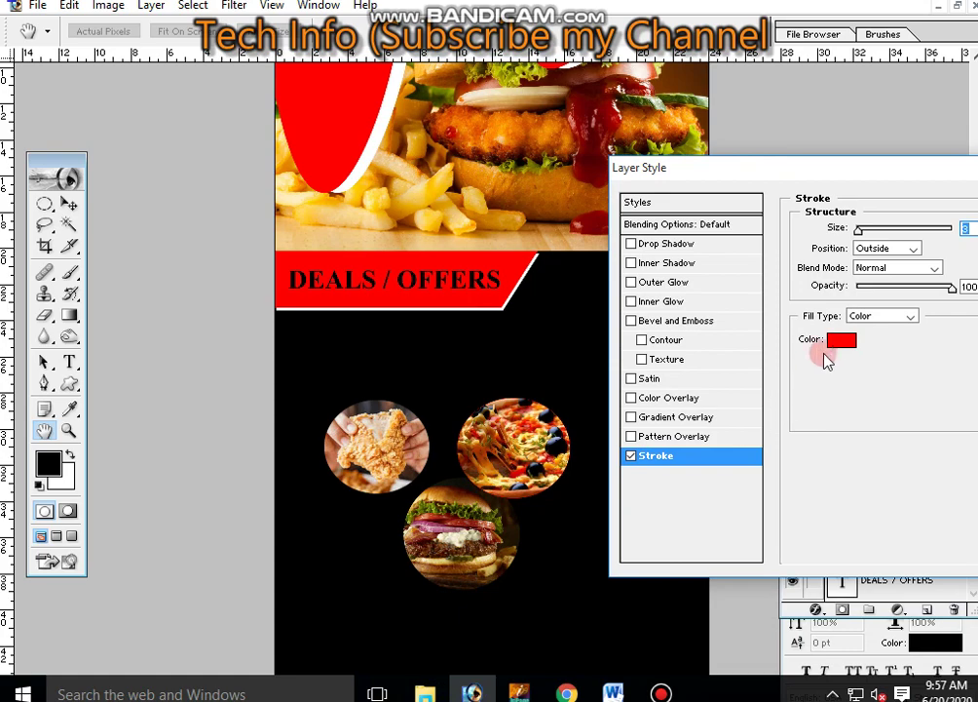
pyautogui.click(828, 345)
pyautogui.click(375, 285)
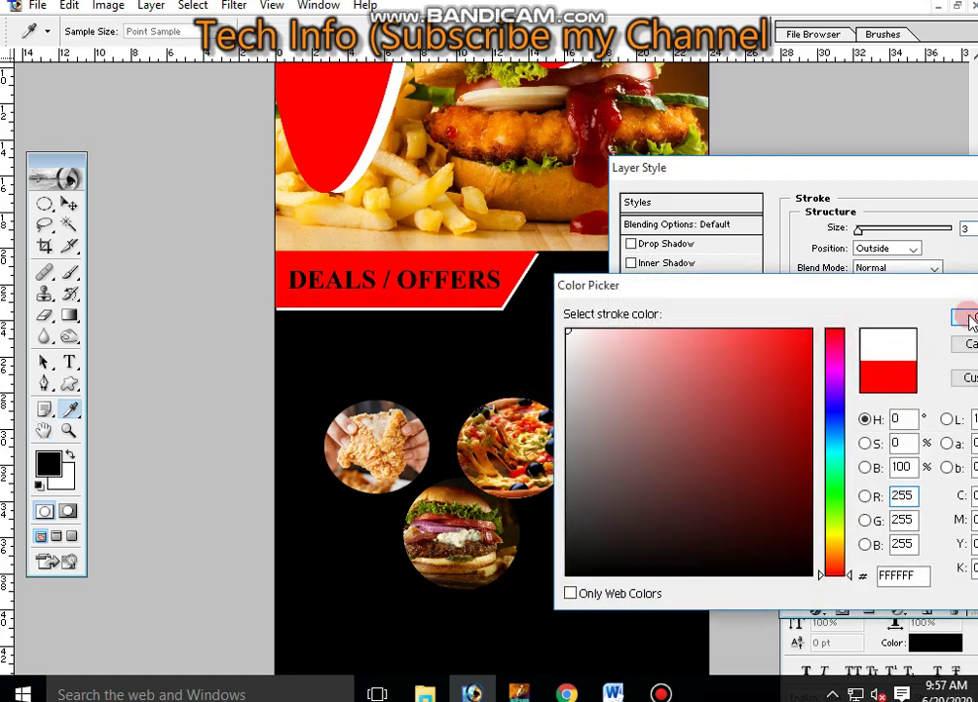
pyautogui.click(969, 319)
pyautogui.moveTo(864, 167); pyautogui.dragTo(853, 553)
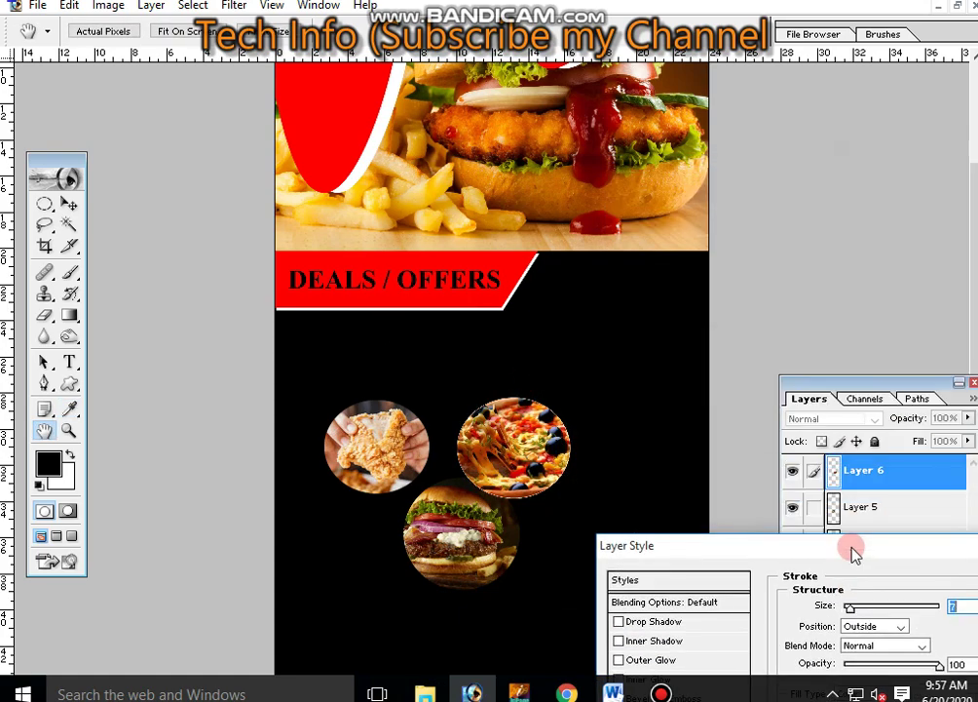
pyautogui.moveTo(853, 606); pyautogui.dragTo(876, 586)
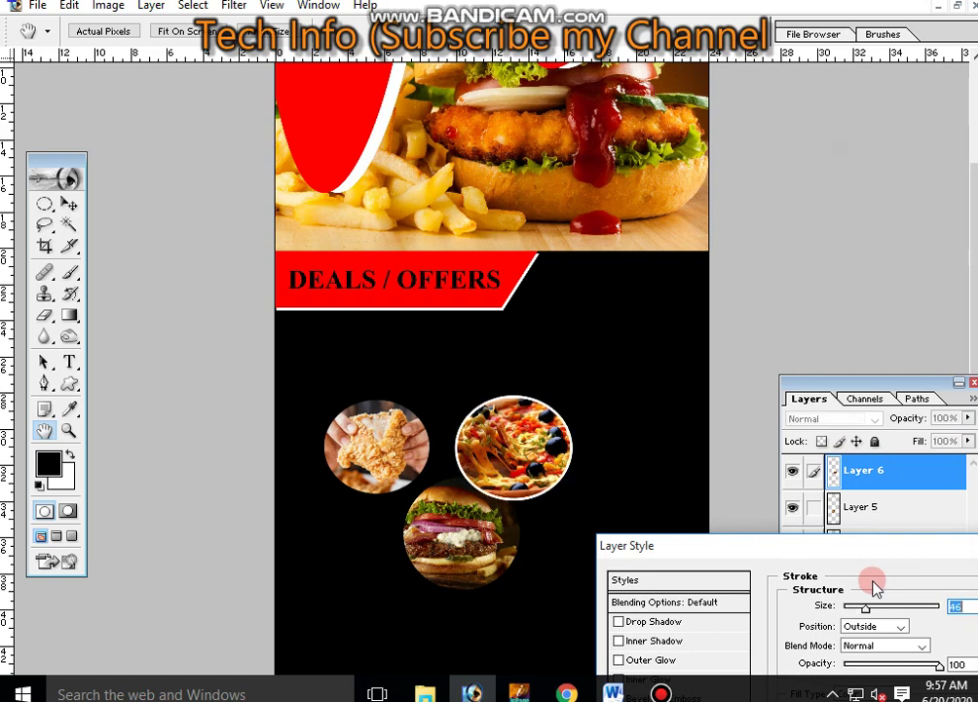
pyautogui.moveTo(862, 548); pyautogui.dragTo(666, 525)
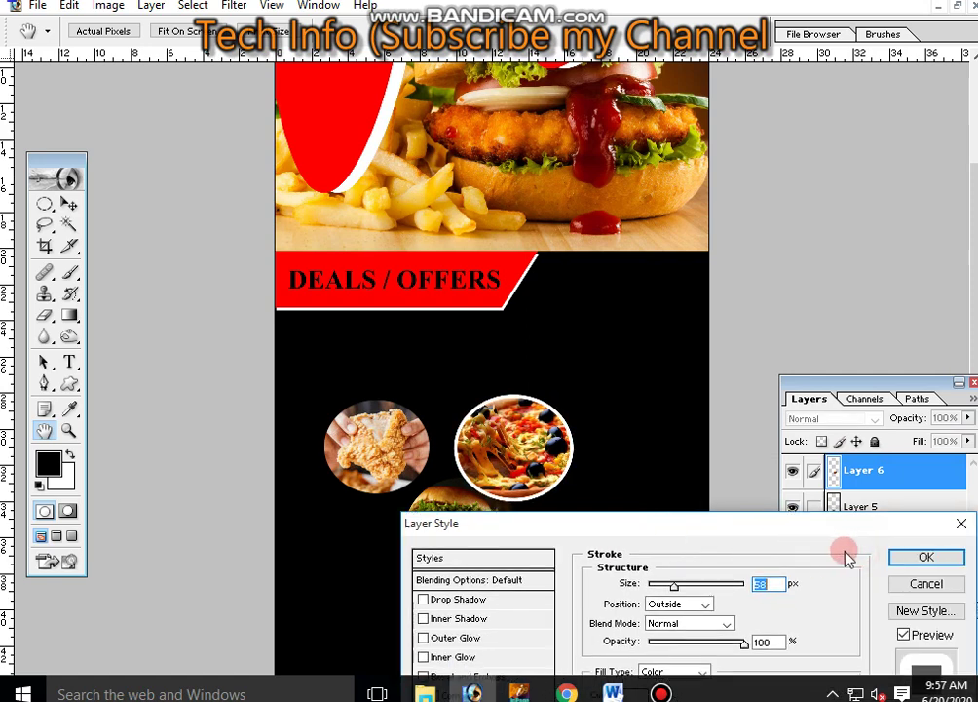
pyautogui.click(926, 556)
pyautogui.hotkey('ctrl', '+')
pyautogui.moveTo(488, 443); pyautogui.dragTo(343, 211)
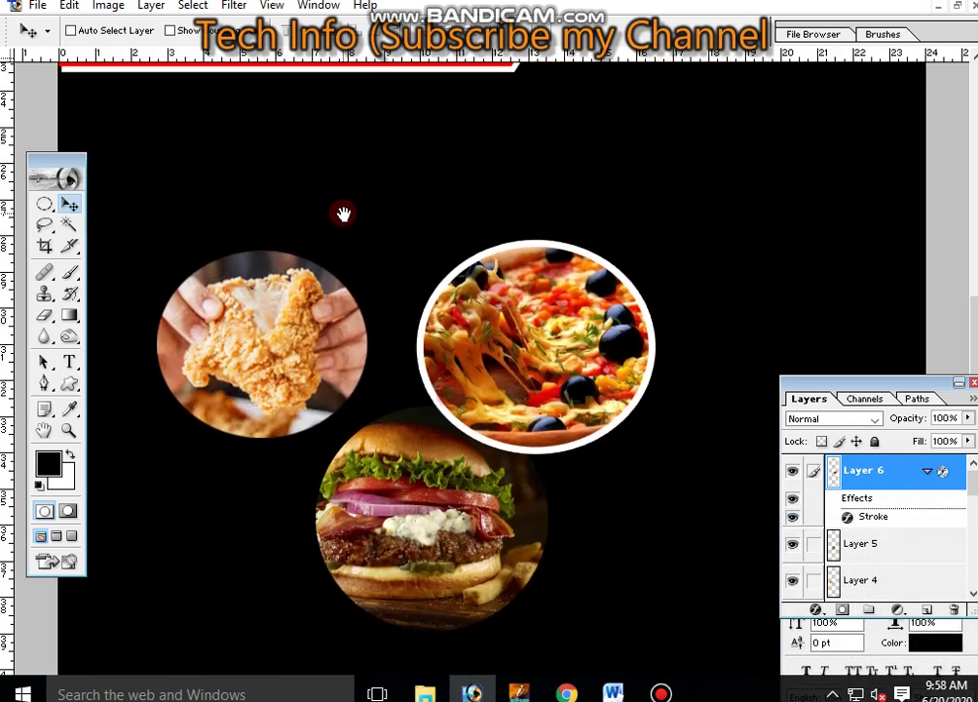
# Step: Enlarge the pizza circle slightly and move it up and to the right
pyautogui.hotkey('ctrl', 't')
pyautogui.moveTo(648, 445); pyautogui.dragTo(670, 455)
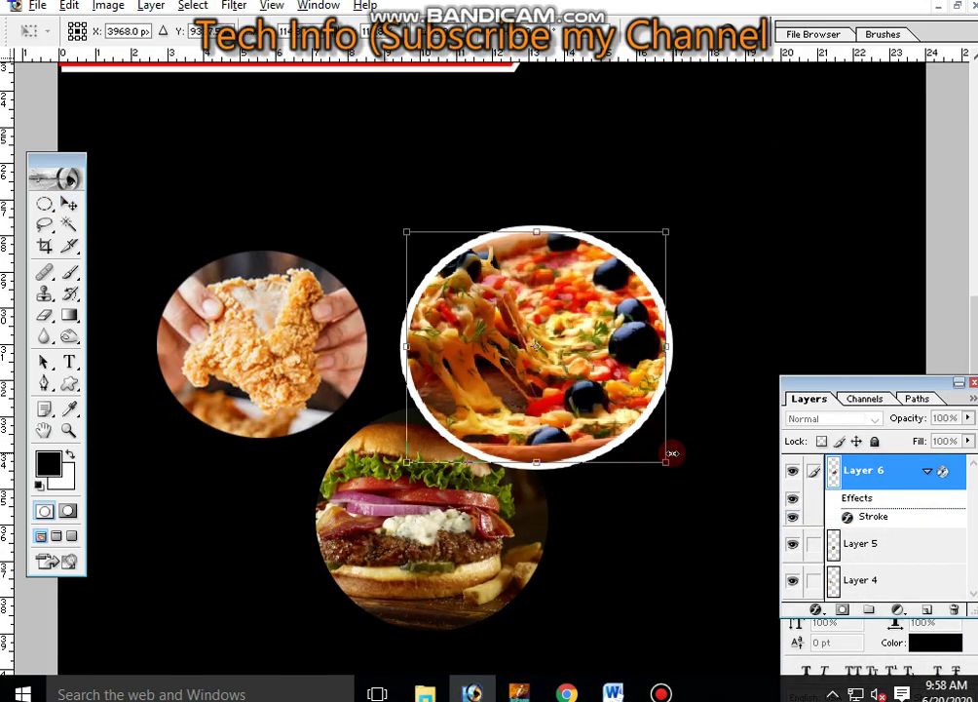
pyautogui.press('Return')
pyautogui.moveTo(544, 368); pyautogui.dragTo(702, 298)
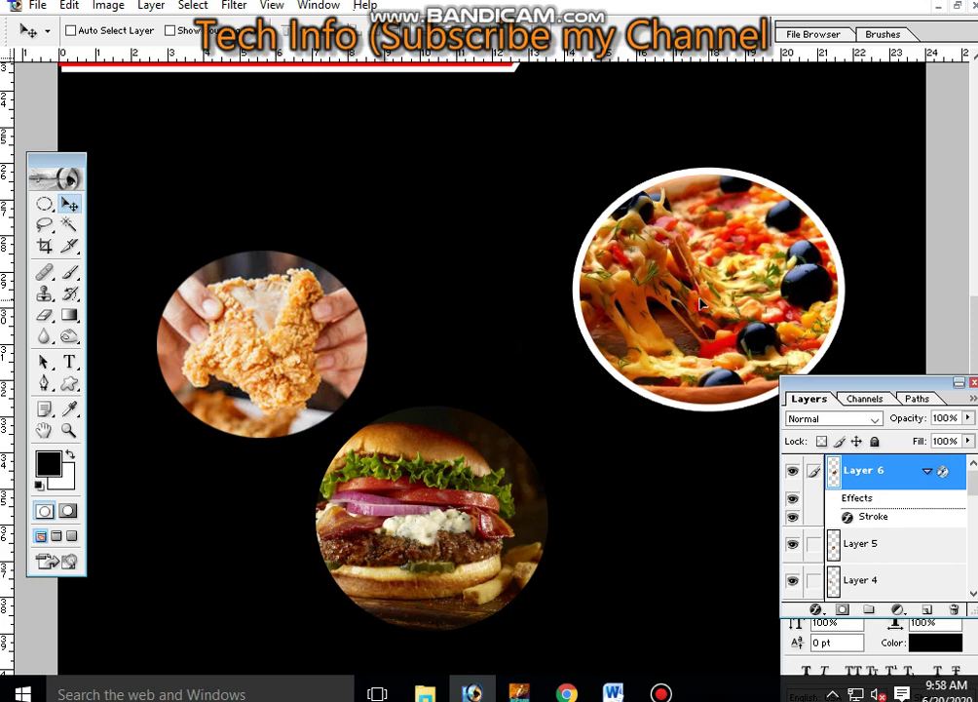
# Step: Copy the white stroke layer style from the pizza layer
pyautogui.keyDown('ctrl'); pyautogui.click(447, 517); pyautogui.keyUp('ctrl')
pyautogui.rightClick(698, 265)
pyautogui.click(643, 404)
pyautogui.rightClick(927, 546)
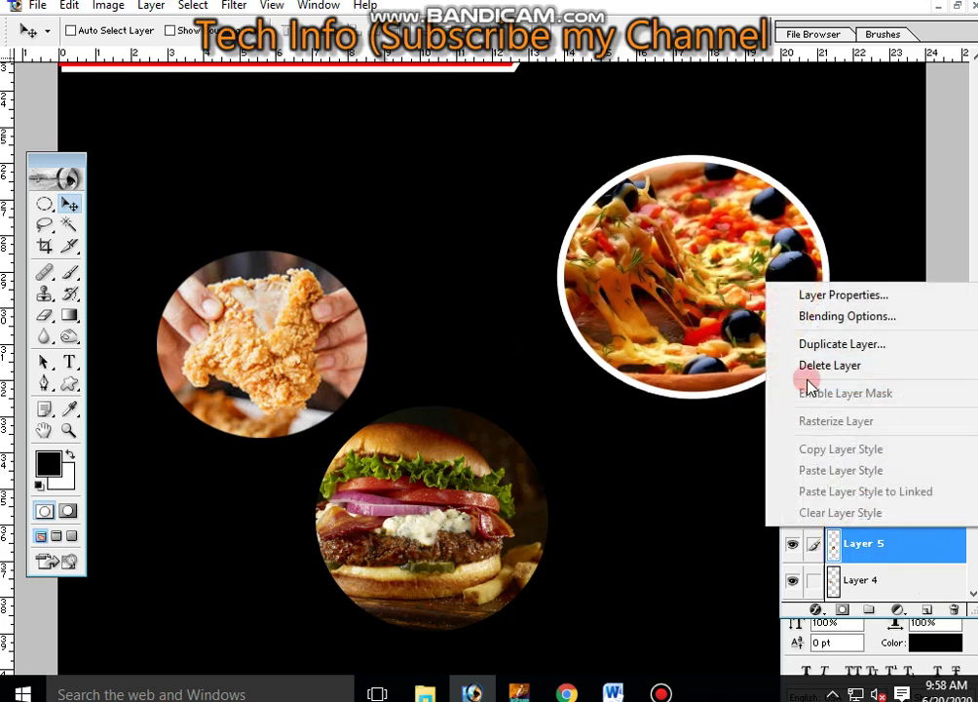
pyautogui.click(728, 328)
pyautogui.click(886, 470)
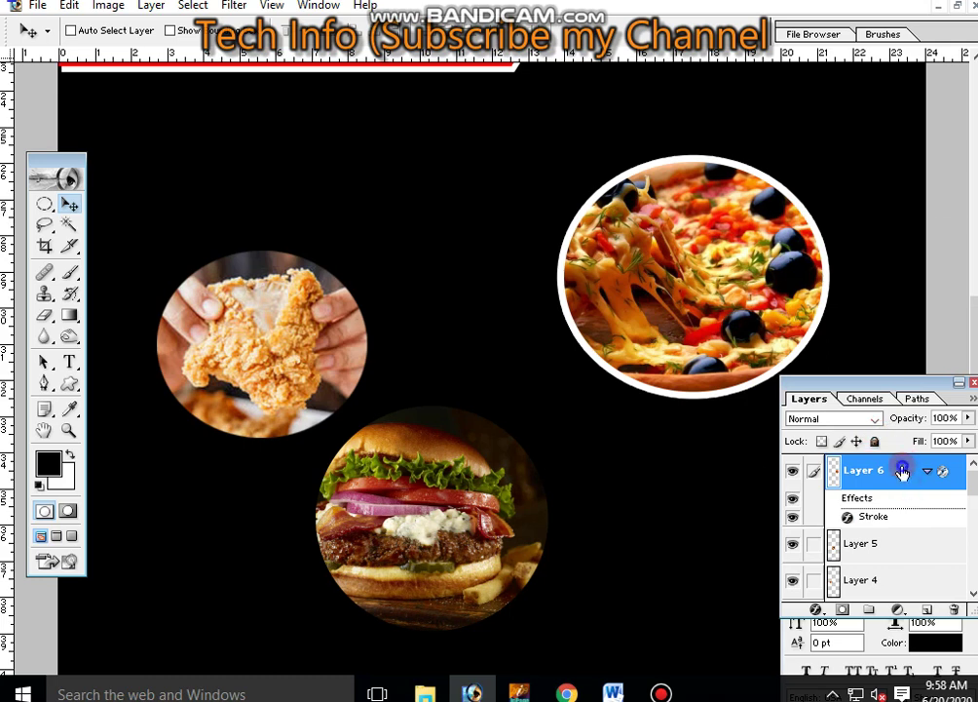
pyautogui.rightClick(902, 470)
pyautogui.click(835, 389)
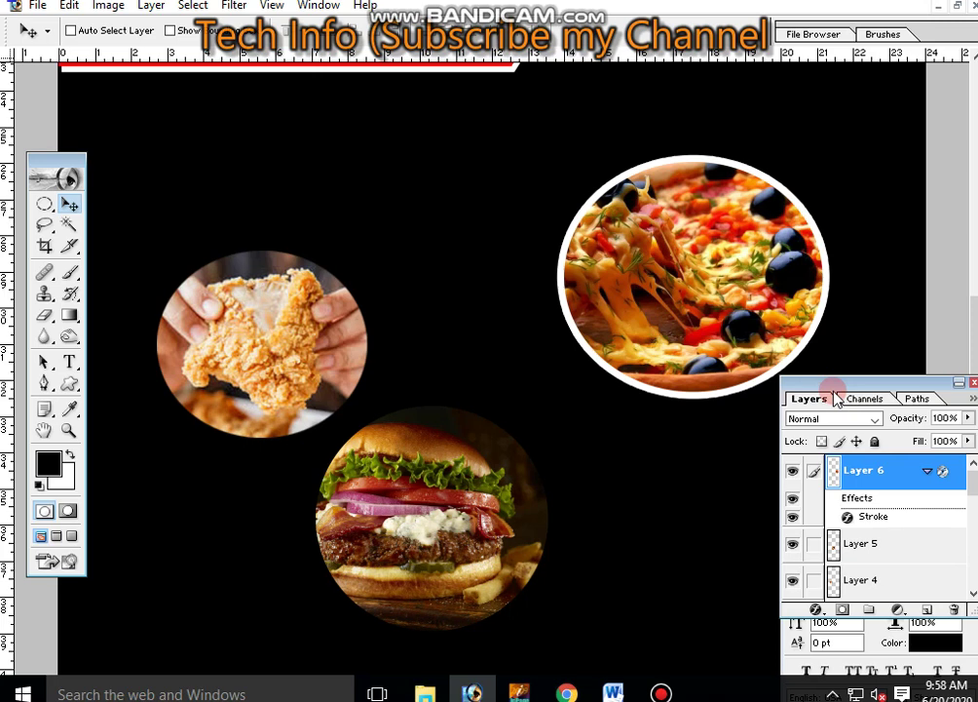
# Step: Paste the white stroke style onto the burger and chicken layers
pyautogui.click(882, 543)
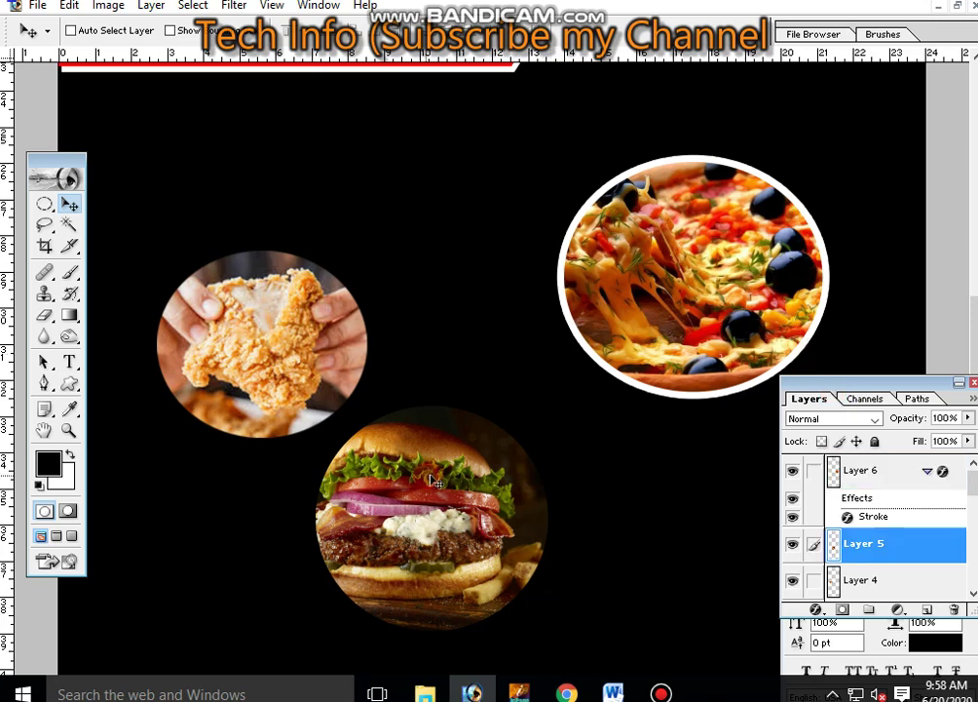
pyautogui.rightClick(896, 557)
pyautogui.click(814, 497)
pyautogui.click(880, 582)
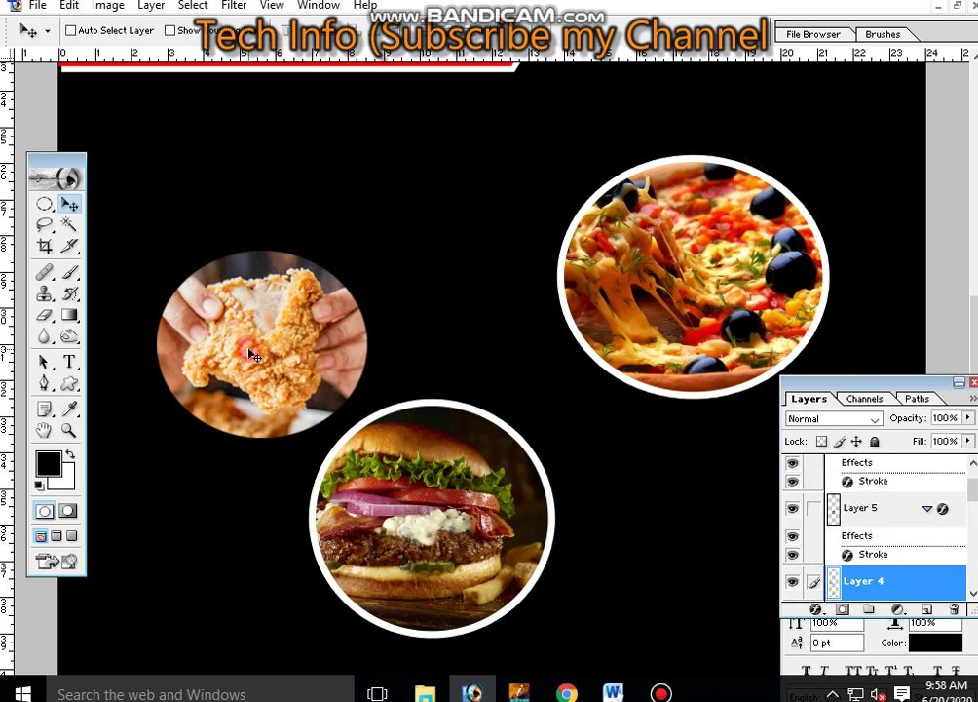
pyautogui.rightClick(881, 591)
pyautogui.click(867, 526)
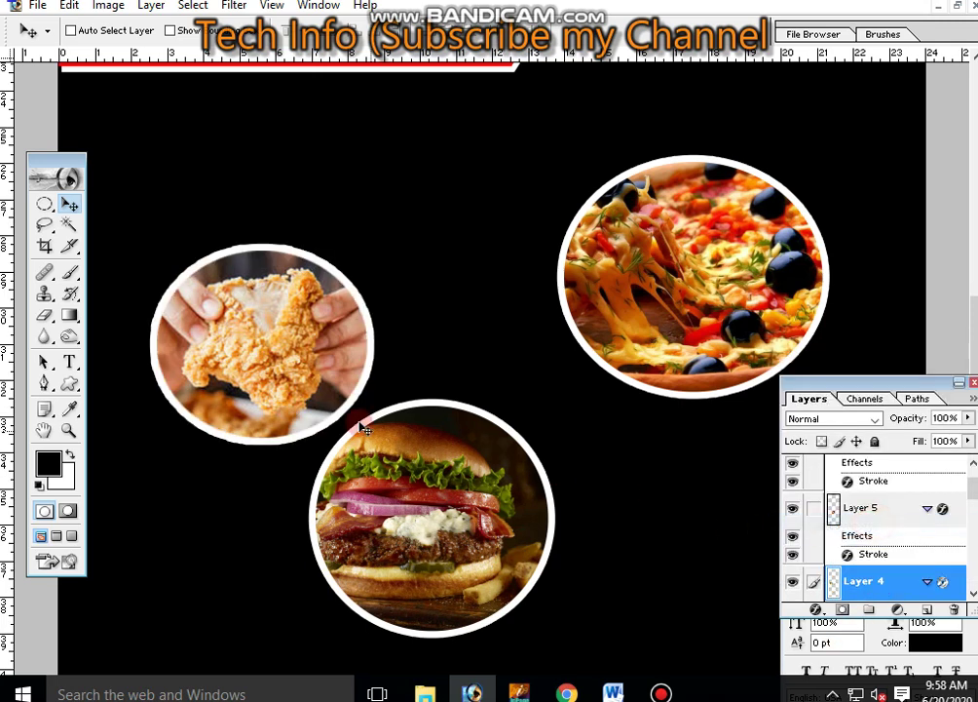
# Step: Enlarge the chicken circle slightly
pyautogui.hotkey('ctrl', 't')
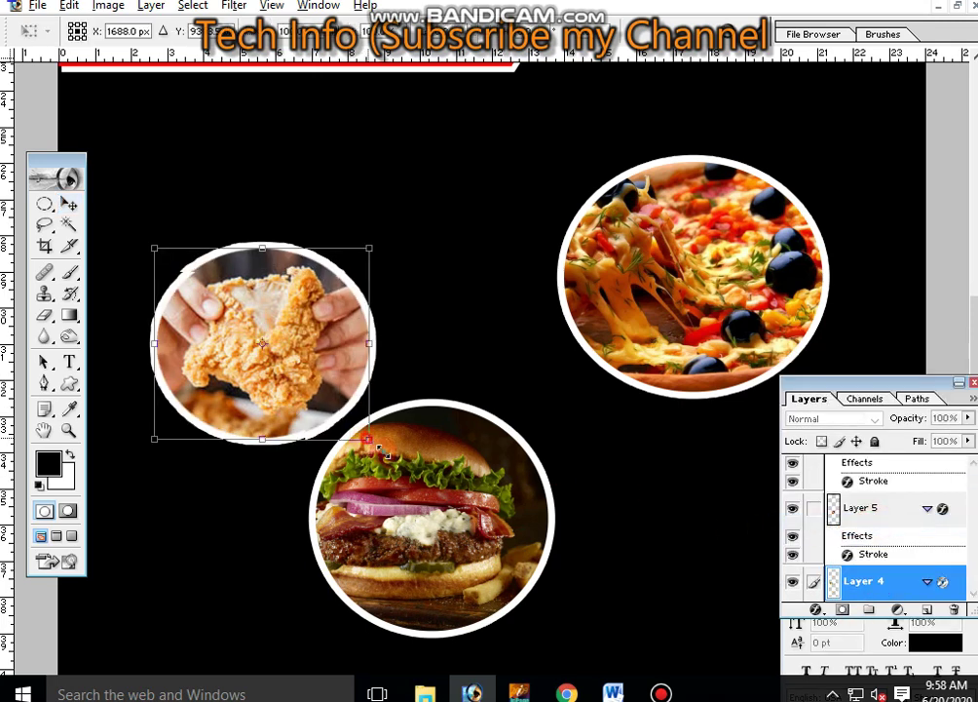
pyautogui.moveTo(368, 444); pyautogui.dragTo(385, 444)
pyautogui.press('v')
pyautogui.press('Return')
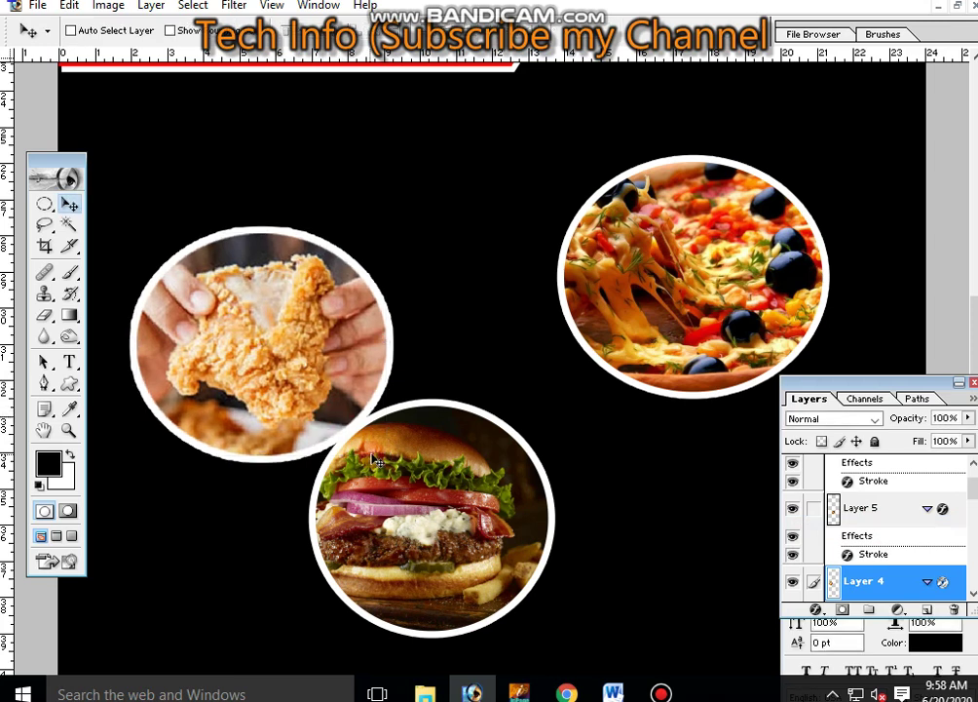
# Step: Move the burger up-right and the chicken below it, sending the chicken behind the burger
pyautogui.keyDown('ctrl'); pyautogui.click(411, 497); pyautogui.keyUp('ctrl')
pyautogui.moveTo(446, 539); pyautogui.dragTo(521, 419)
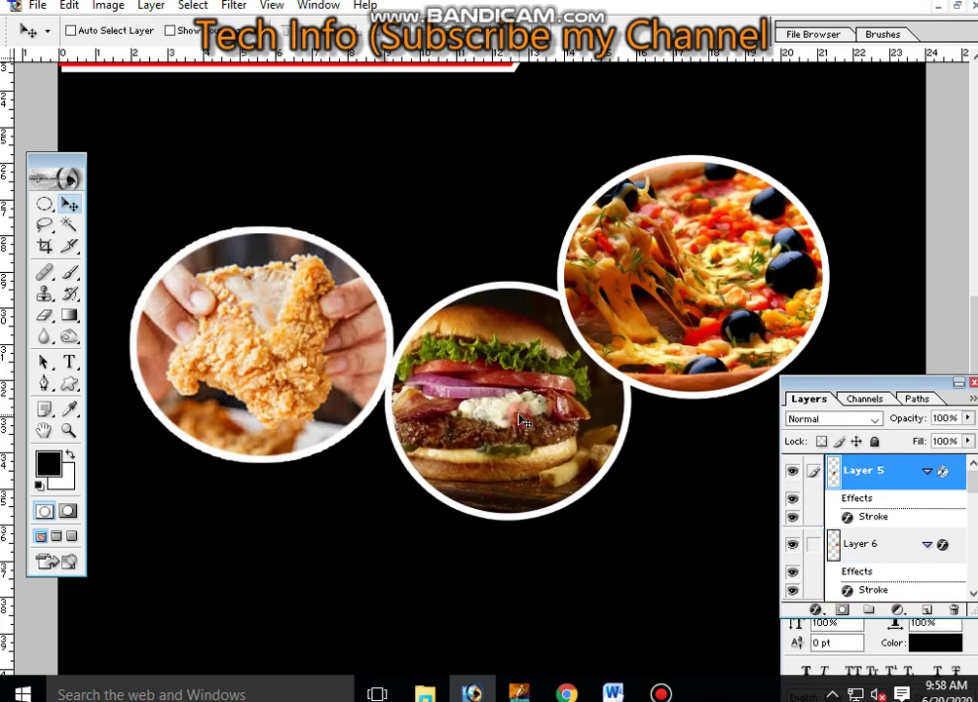
pyautogui.keyDown('ctrl'); pyautogui.click(303, 339); pyautogui.keyUp('ctrl')
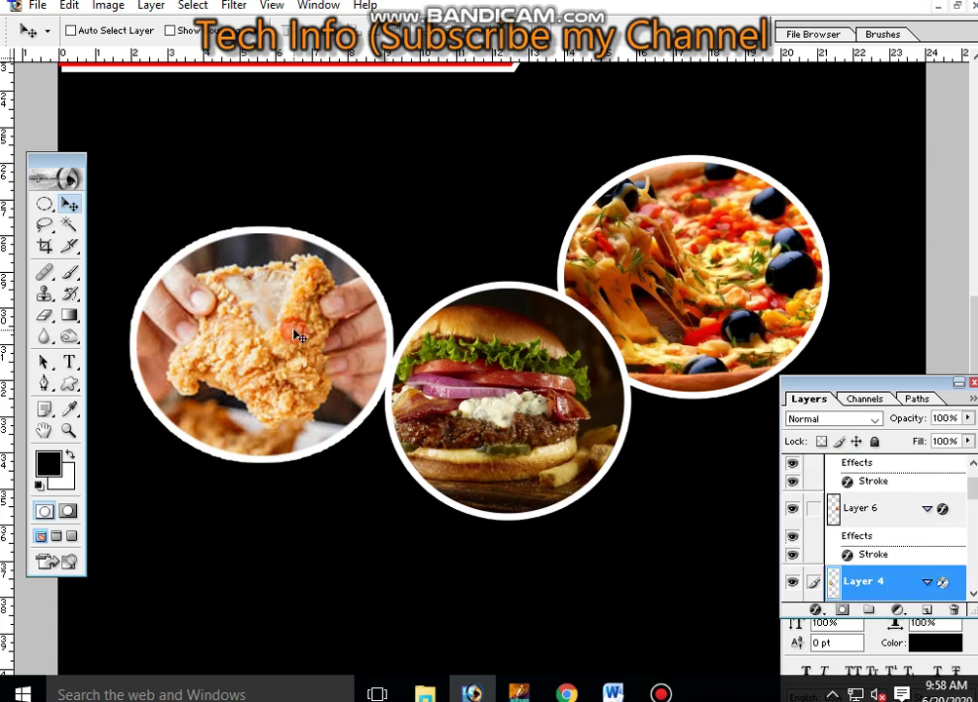
pyautogui.moveTo(293, 329); pyautogui.dragTo(386, 493)
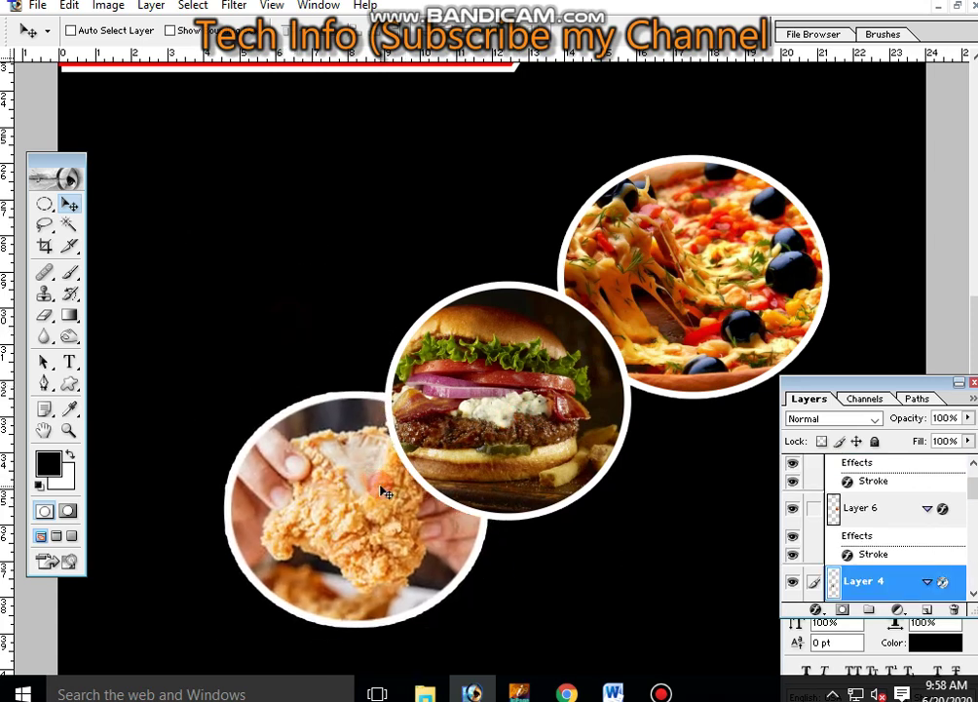
pyautogui.hotkey('ctrl', 'shift', ']')
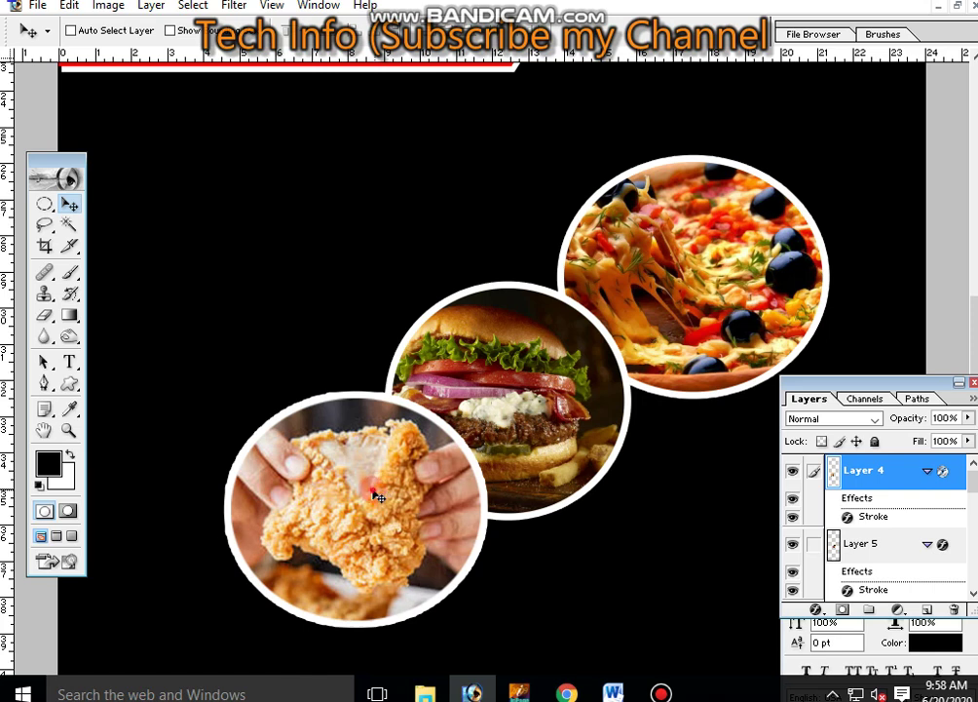
pyautogui.moveTo(379, 497); pyautogui.dragTo(342, 490)
pyautogui.hotkey('ctrl', '[')
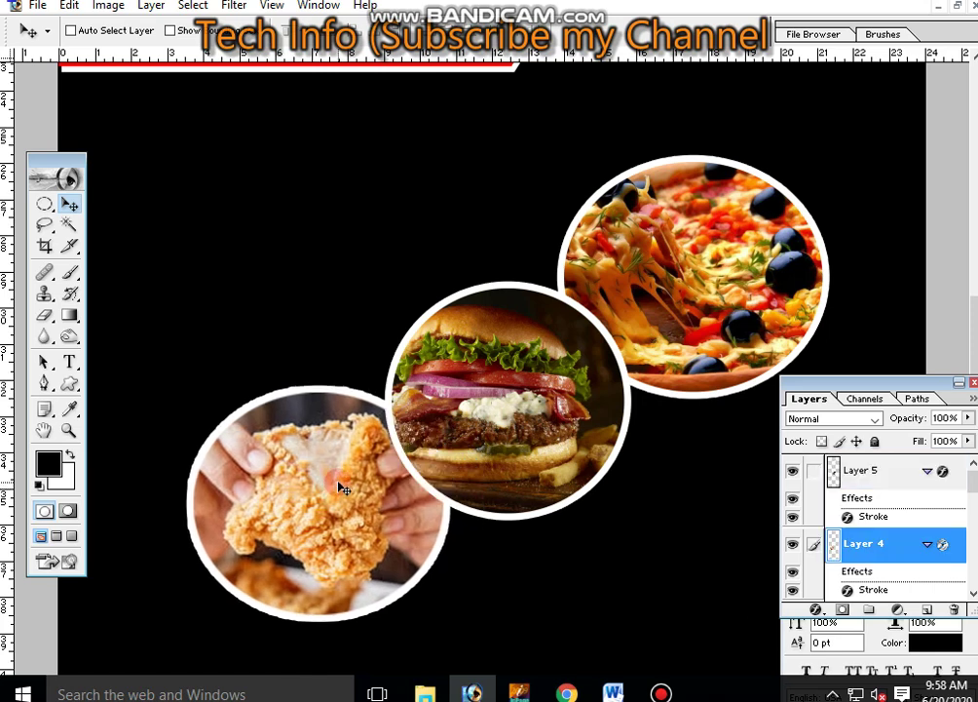
# Step: Stretch the chicken circle's top edge up slightly
pyautogui.hotkey('ctrl', 't')
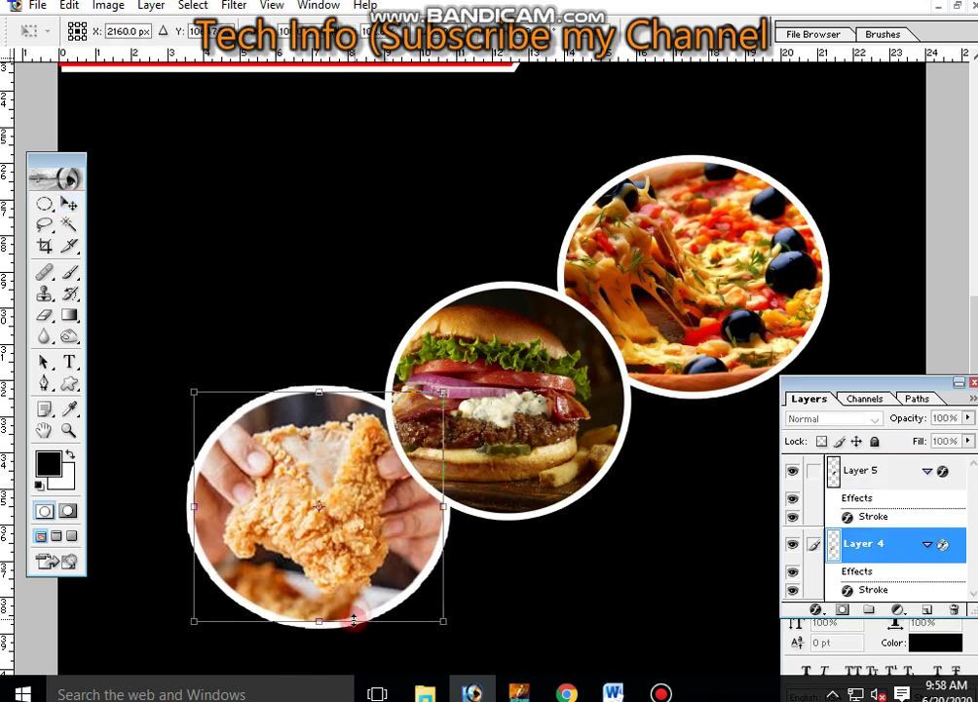
pyautogui.moveTo(308, 391); pyautogui.dragTo(302, 386)
pyautogui.press('Return')
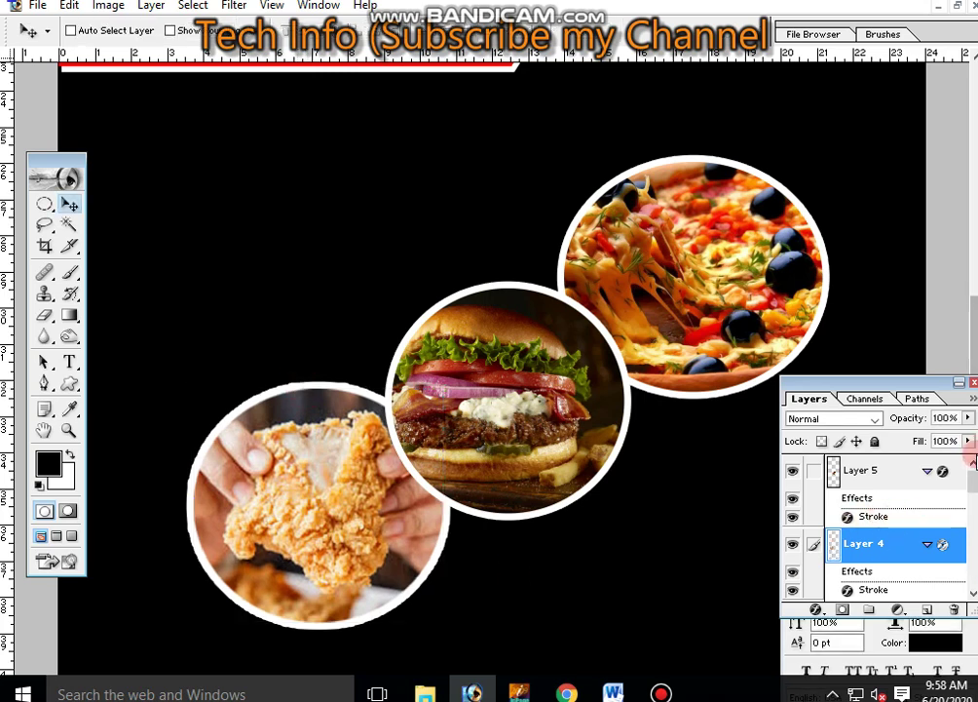
# Step: Link the burger and pizza layers with the chicken layer
pyautogui.click(813, 471)
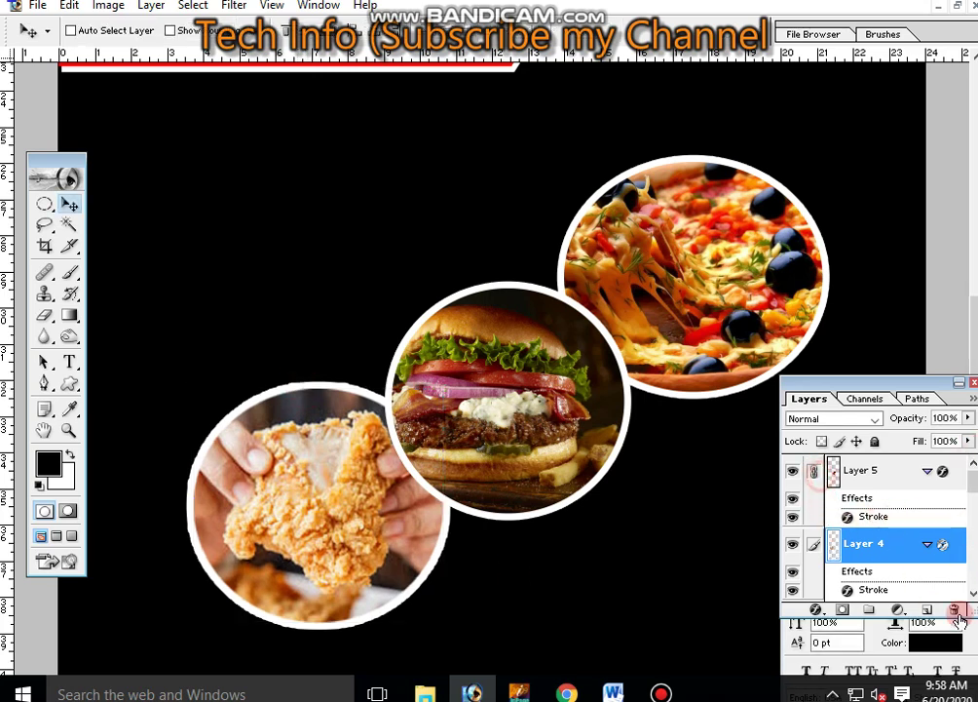
pyautogui.click(972, 592)
pyautogui.click(812, 543)
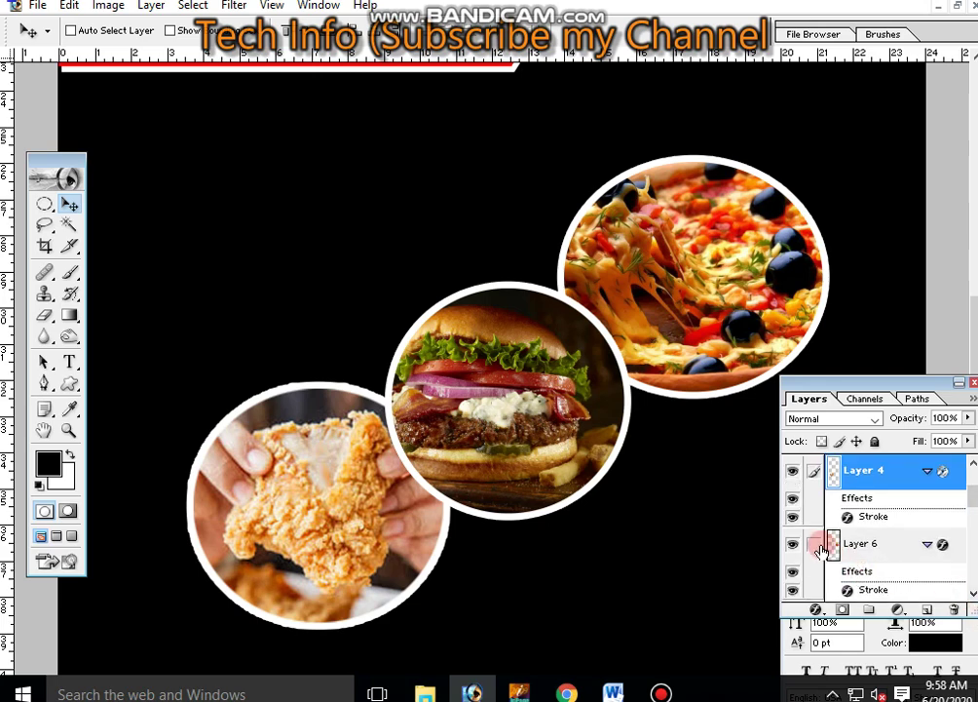
pyautogui.hotkey('ctrl', '-')
pyautogui.hotkey('ctrl', '-')
# Step: Enlarge the linked food circles around their centre and move them up
pyautogui.hotkey('ctrl', 't')
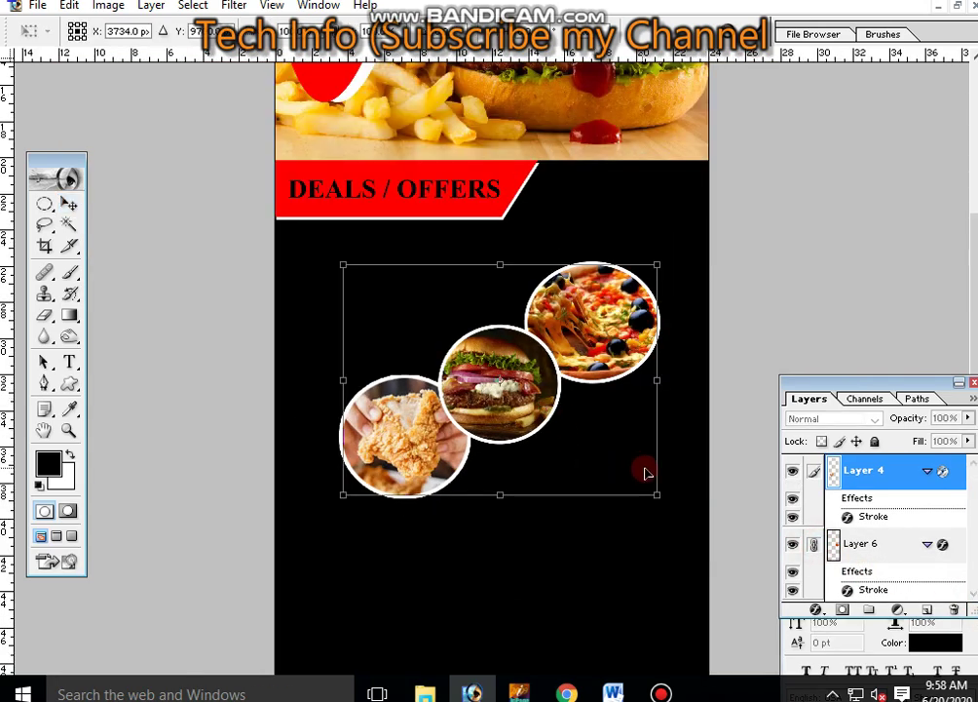
pyautogui.moveTo(657, 500); pyautogui.dragTo(697, 525)
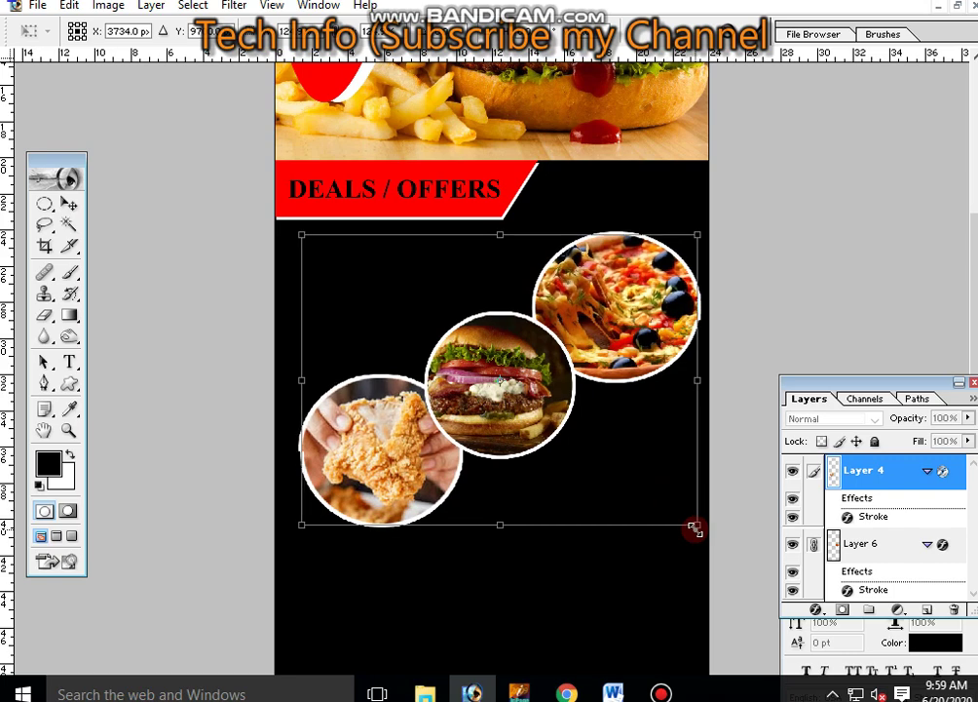
pyautogui.moveTo(590, 435); pyautogui.dragTo(582, 402)
pyautogui.press('Return')
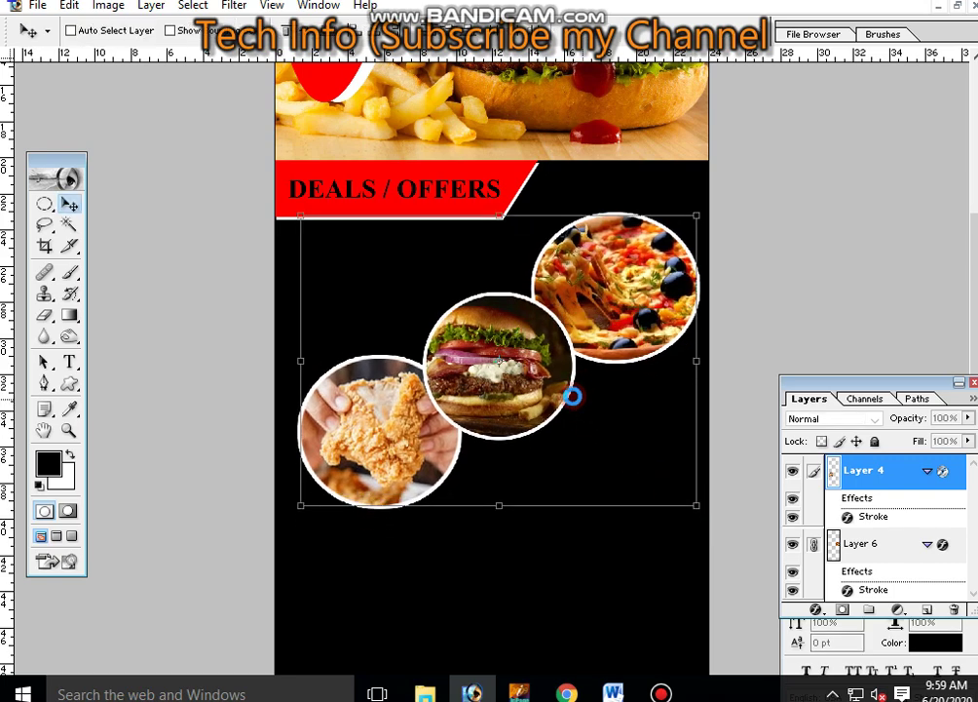
pyautogui.hotkey('ctrl', '-')
pyautogui.hotkey('ctrl', '-')
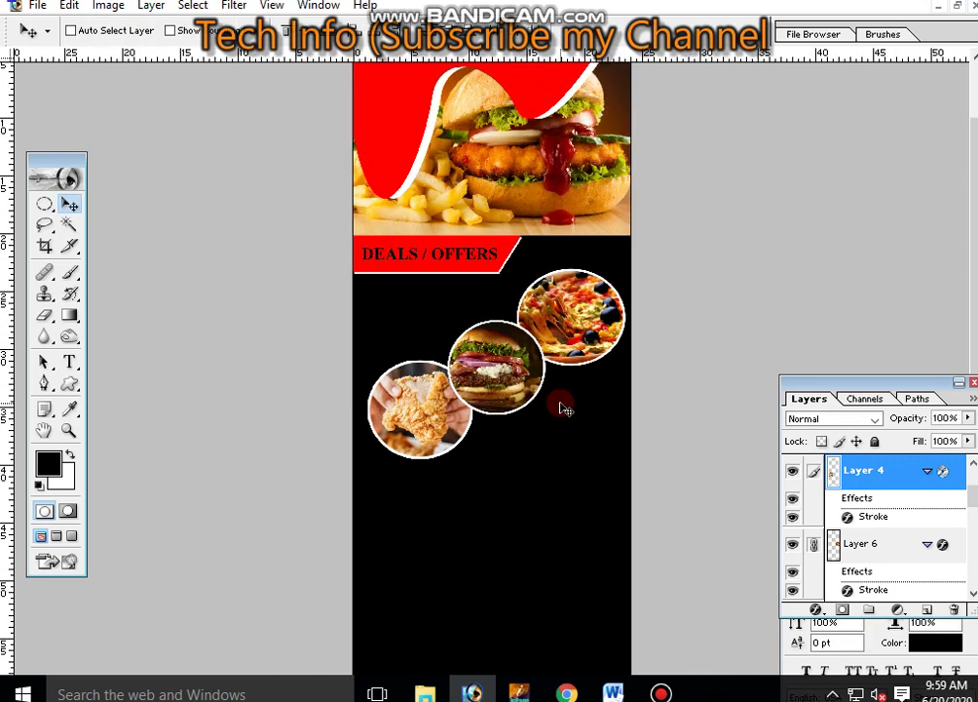
pyautogui.hotkey('ctrl', '-')
# Step: Nudge the linked food circles down slightly beneath the banner
pyautogui.hotkey('ctrl', 't')
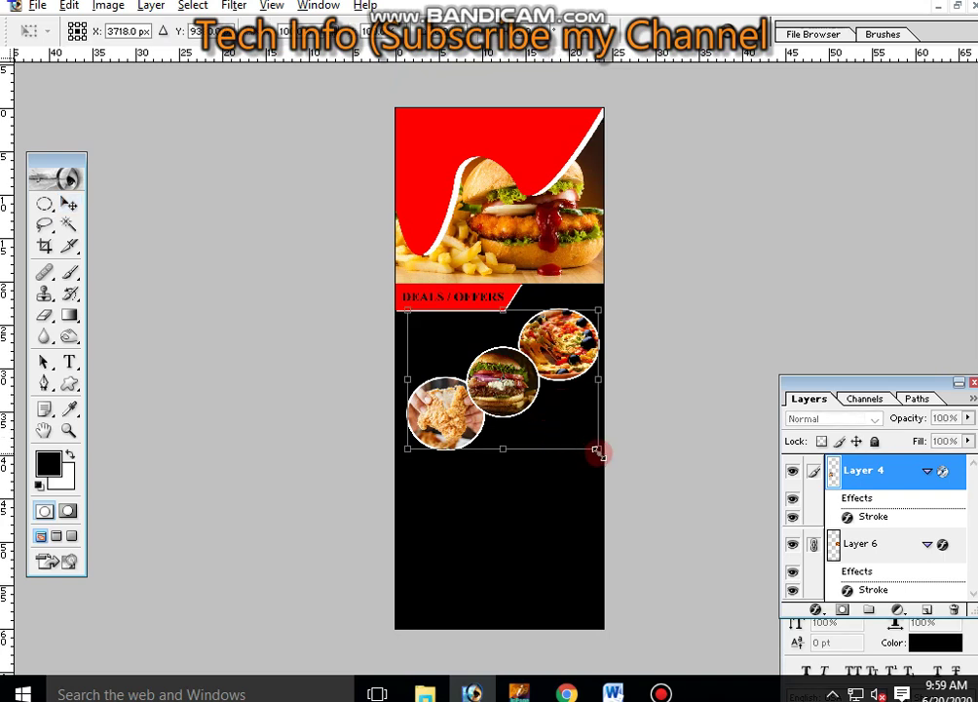
pyautogui.press('Return')
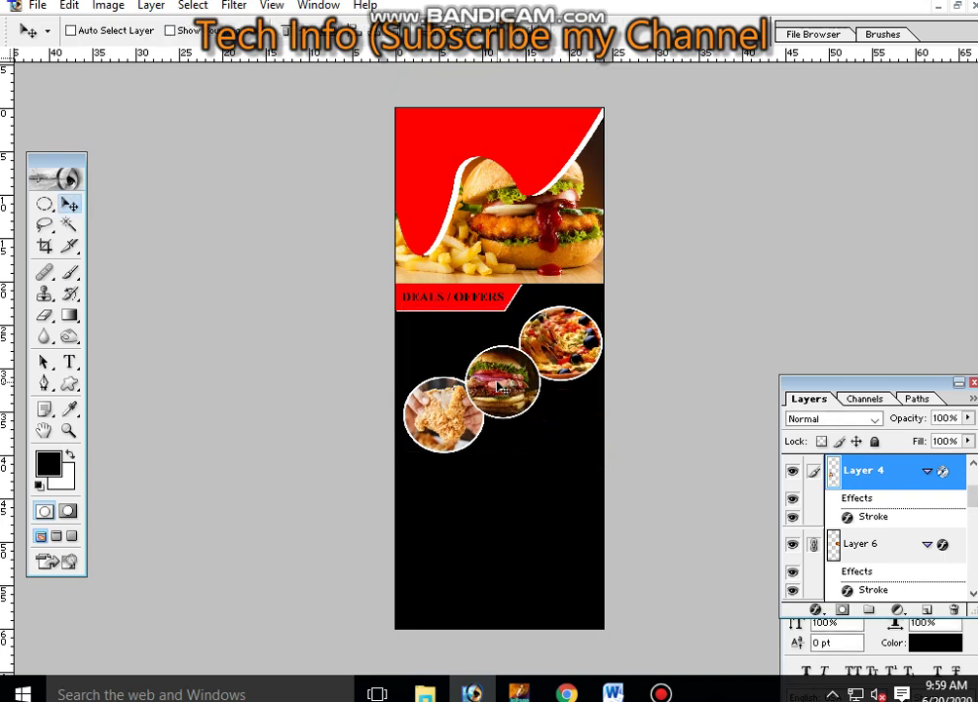
pyautogui.press('Down')
pyautogui.press('Down')
pyautogui.press('Down')
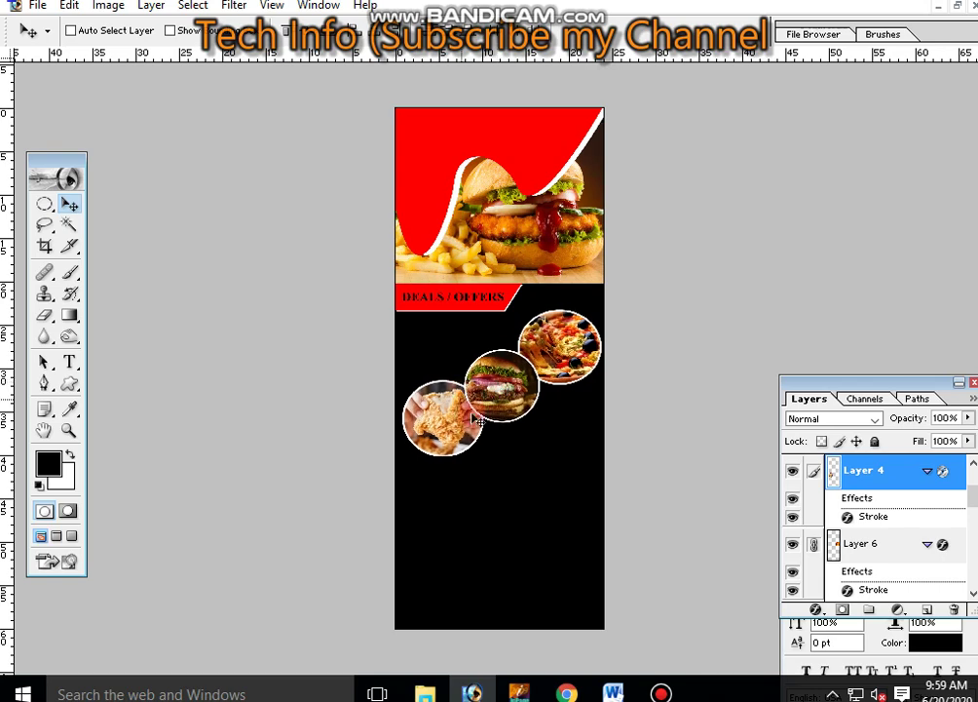
pyautogui.keyDown('ctrl'); pyautogui.click(553, 524); pyautogui.keyUp('ctrl')
pyautogui.scroll(-2, 516, 540)
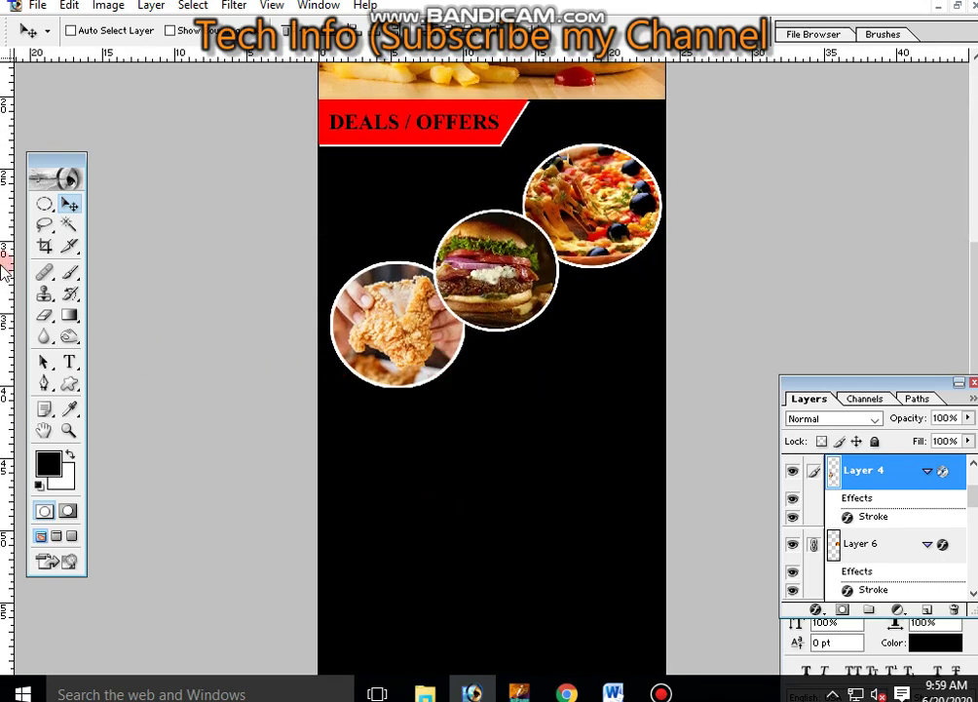
pyautogui.moveTo(44, 203); pyautogui.dragTo(105, 202)
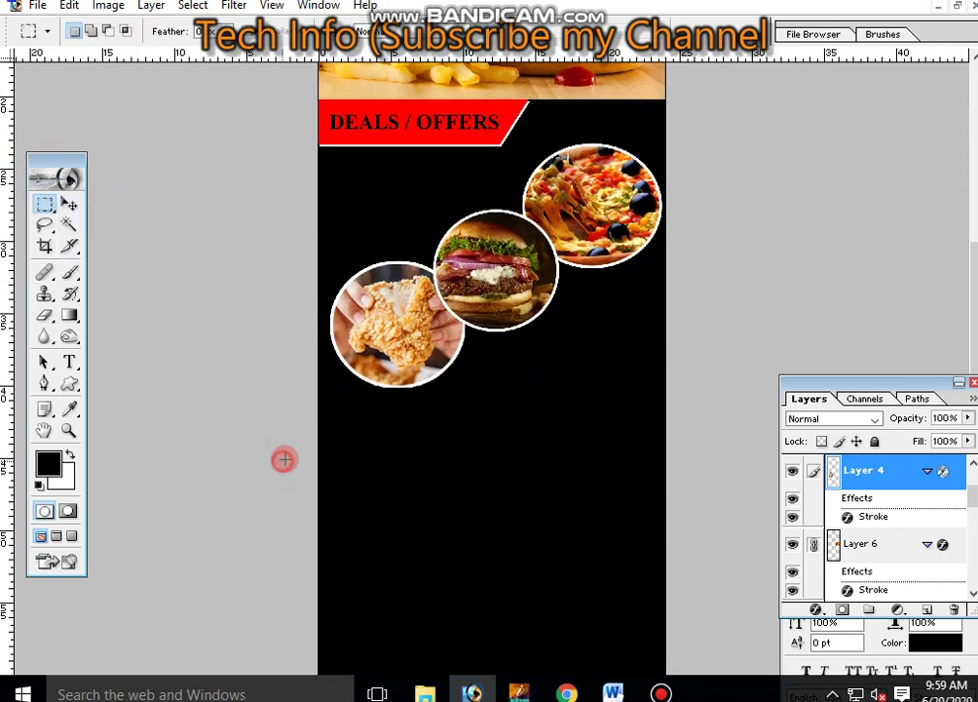
# Step: Add a text block below the circles in white Remachine Script
pyautogui.press('t')
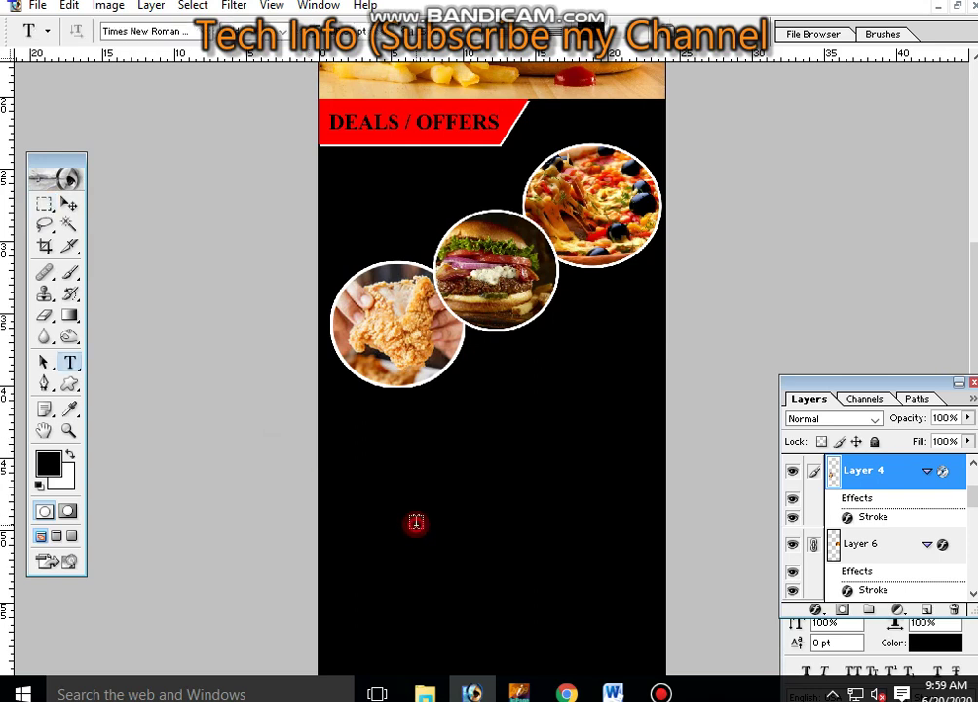
pyautogui.click(416, 522)
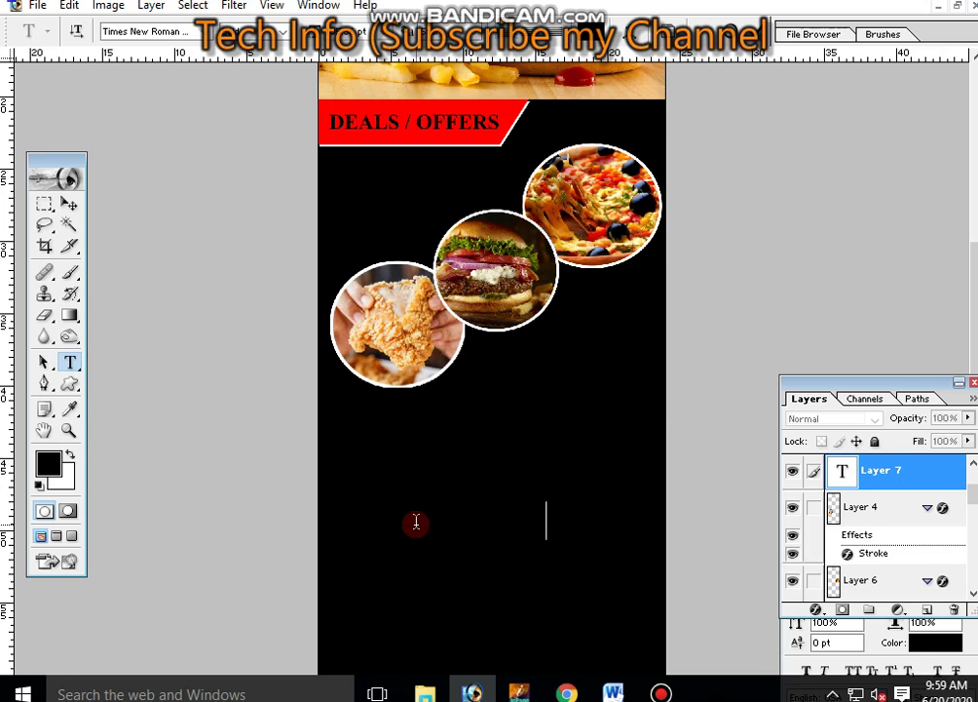
pyautogui.hotkey('ctrl', 'a')
pyautogui.click(176, 30)
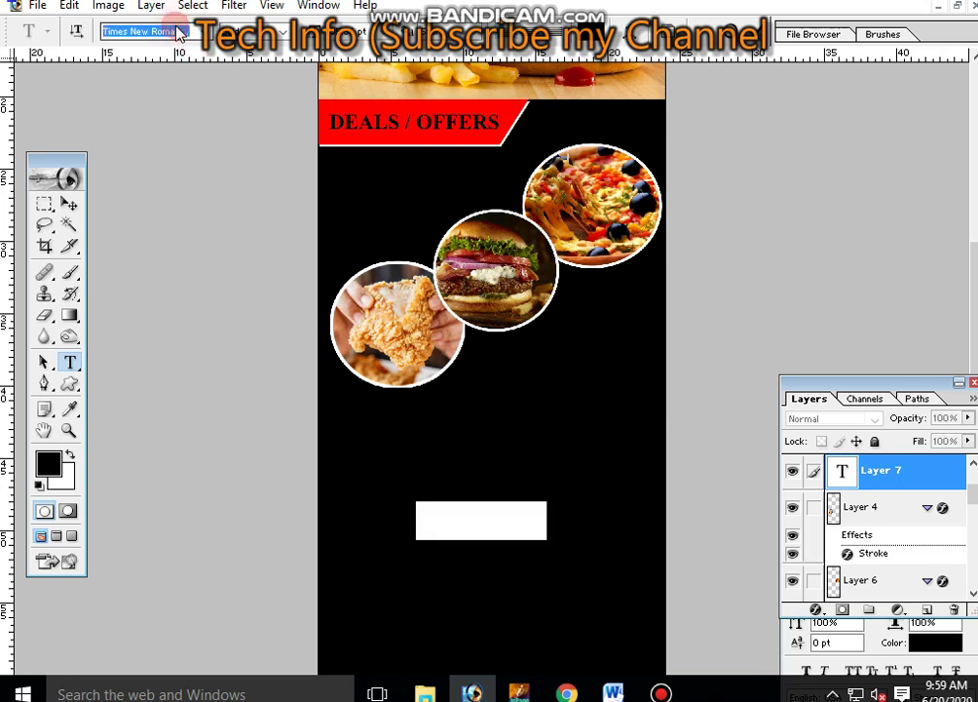
pyautogui.press('Return')
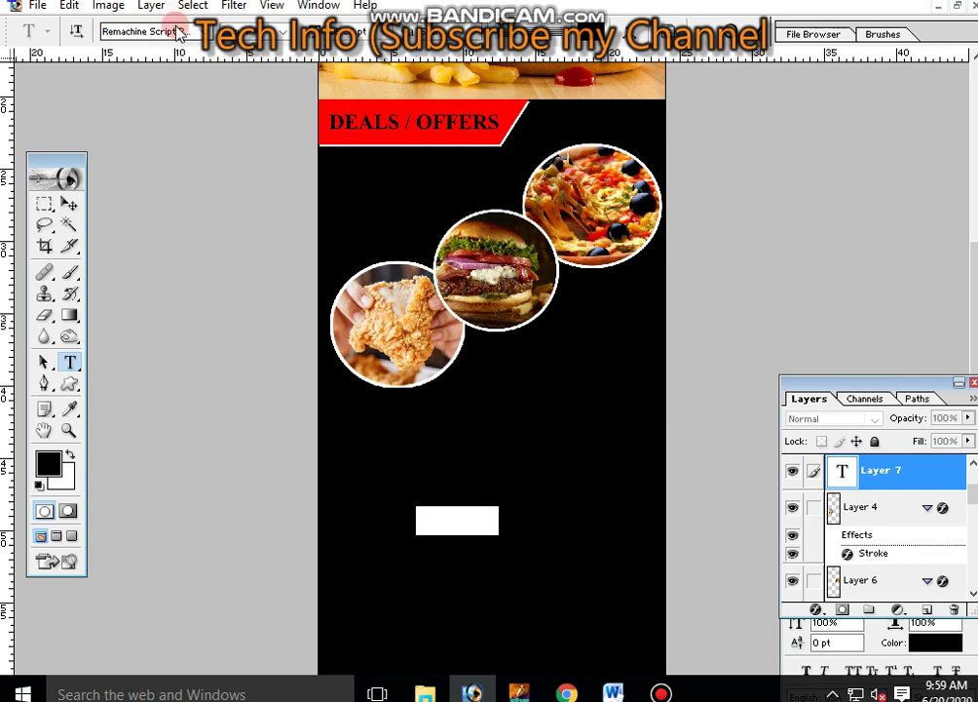
pyautogui.click(443, 31)
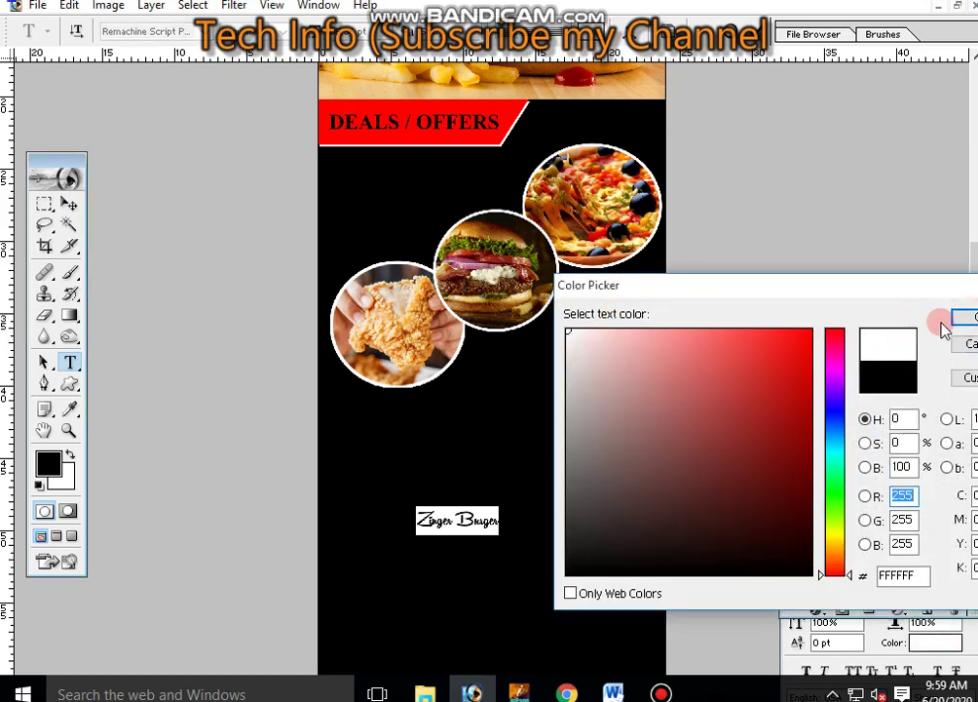
pyautogui.click(957, 318)
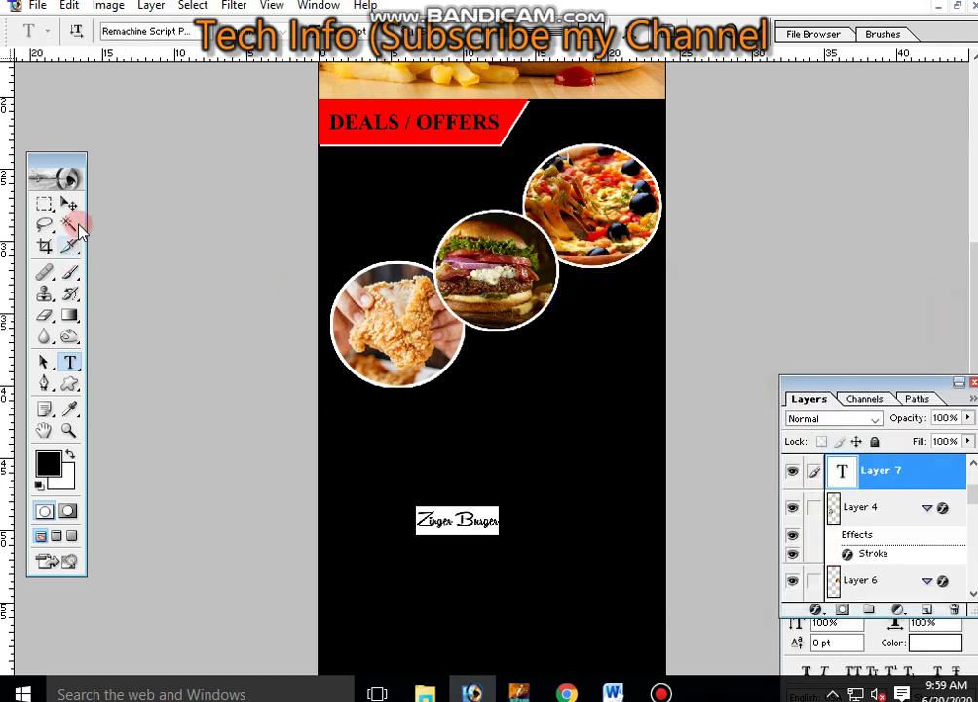
pyautogui.click(68, 203)
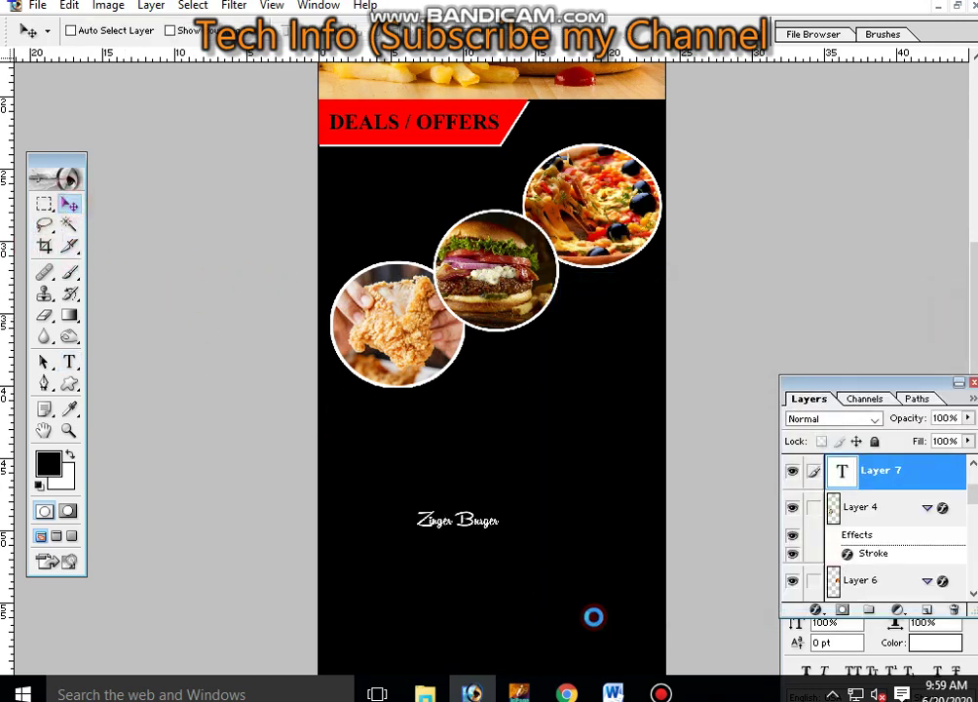
# Step: Enlarge the Zinger Burger text with Free Transform
pyautogui.hotkey('ctrl', 't')
pyautogui.moveTo(508, 539)
pyautogui.mouseDown()
pyautogui.moveTo(523, 534)
pyautogui.moveTo(452, 489)
pyautogui.mouseUp()
pyautogui.press('Return')
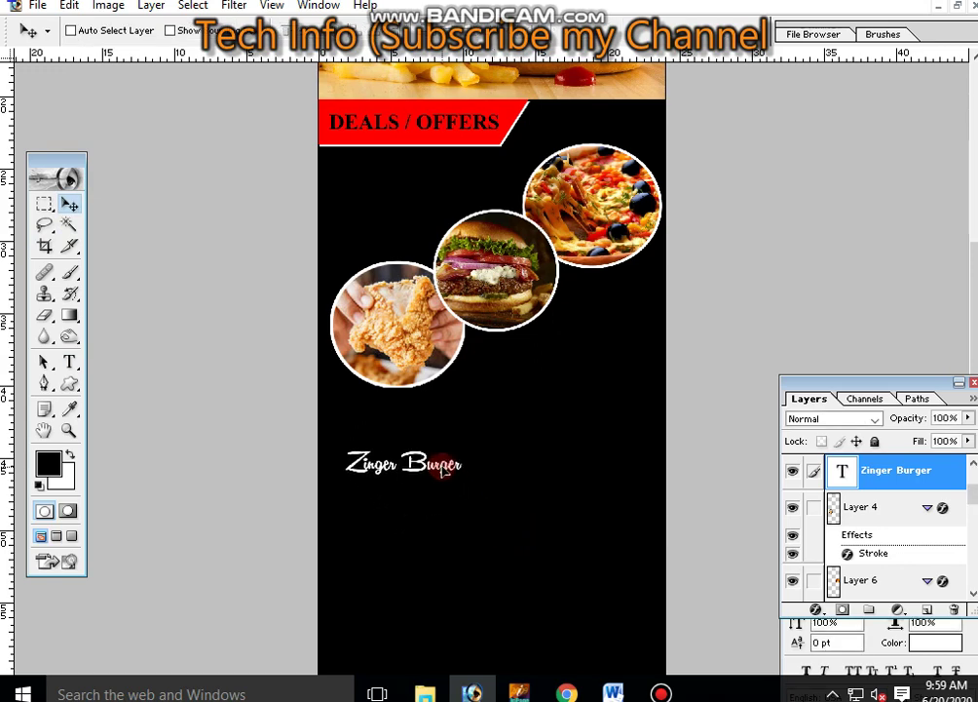
pyautogui.hotkey('ctrl', '+')
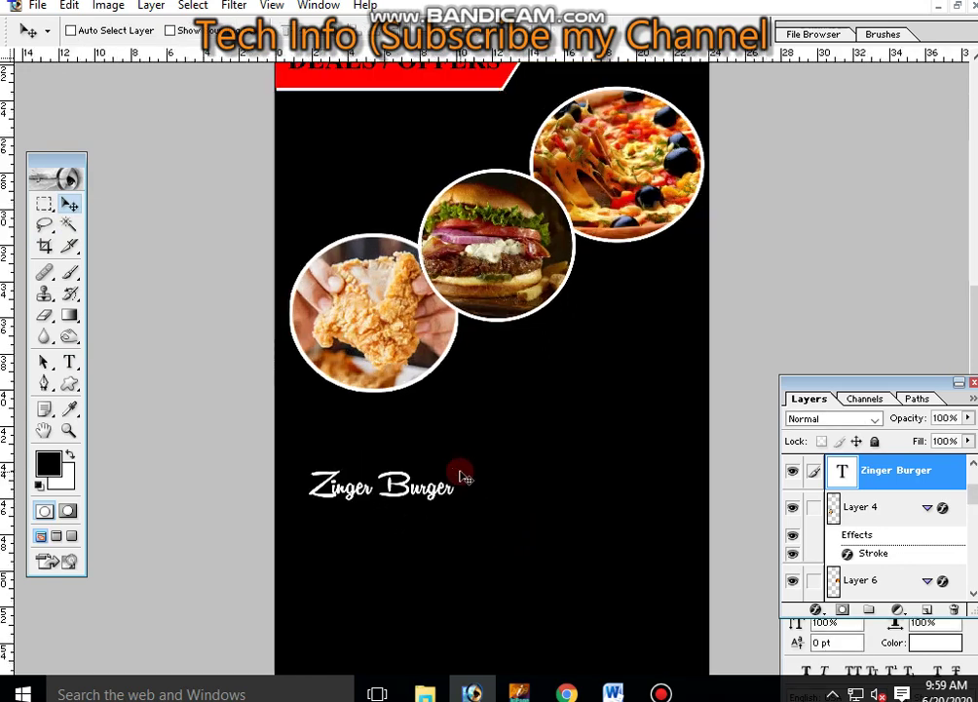
pyautogui.hotkey('ctrl', '+')
pyautogui.scroll(-3, 458, 390)
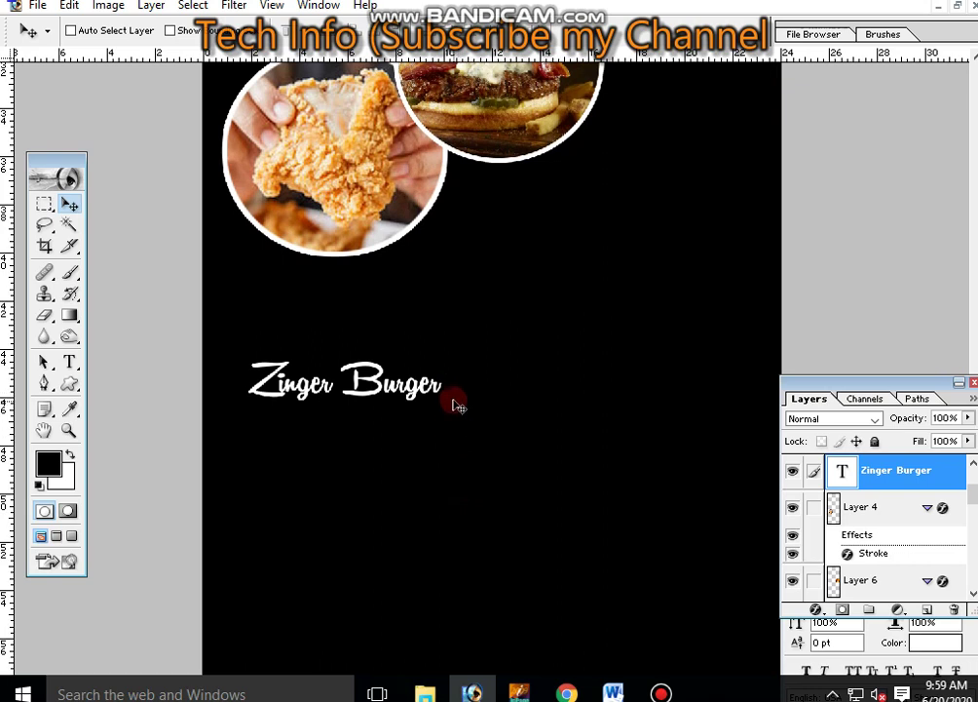
# Step: Extend the menu with Quarter Broast, Pizza, Mayo Roll & other Fast Food Items
pyautogui.press('t')
pyautogui.click(442, 389)
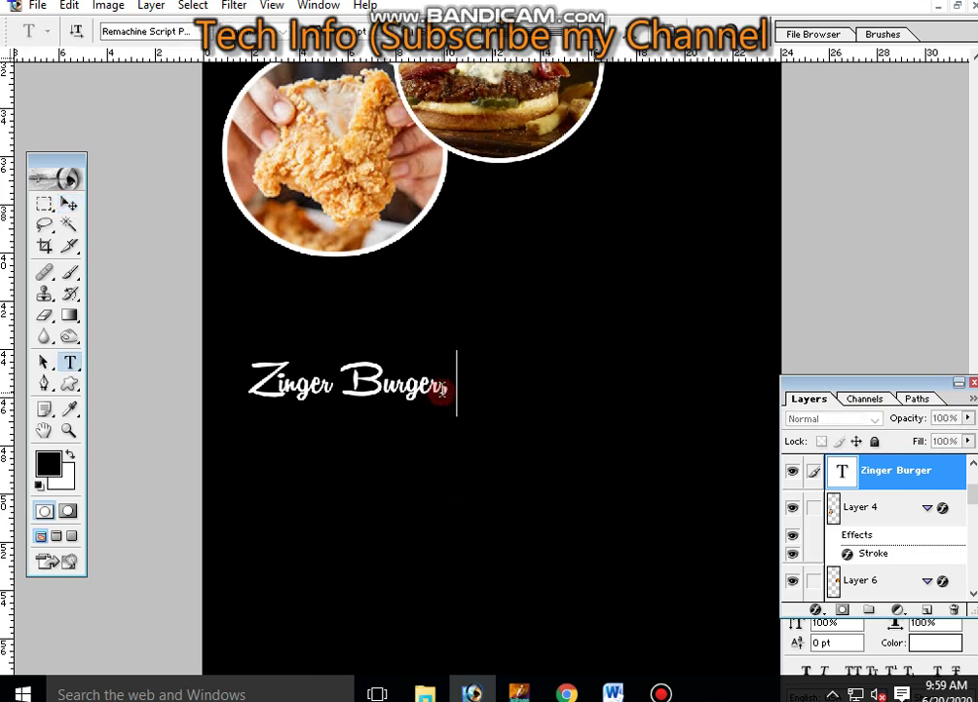
pyautogui.write('Qua')
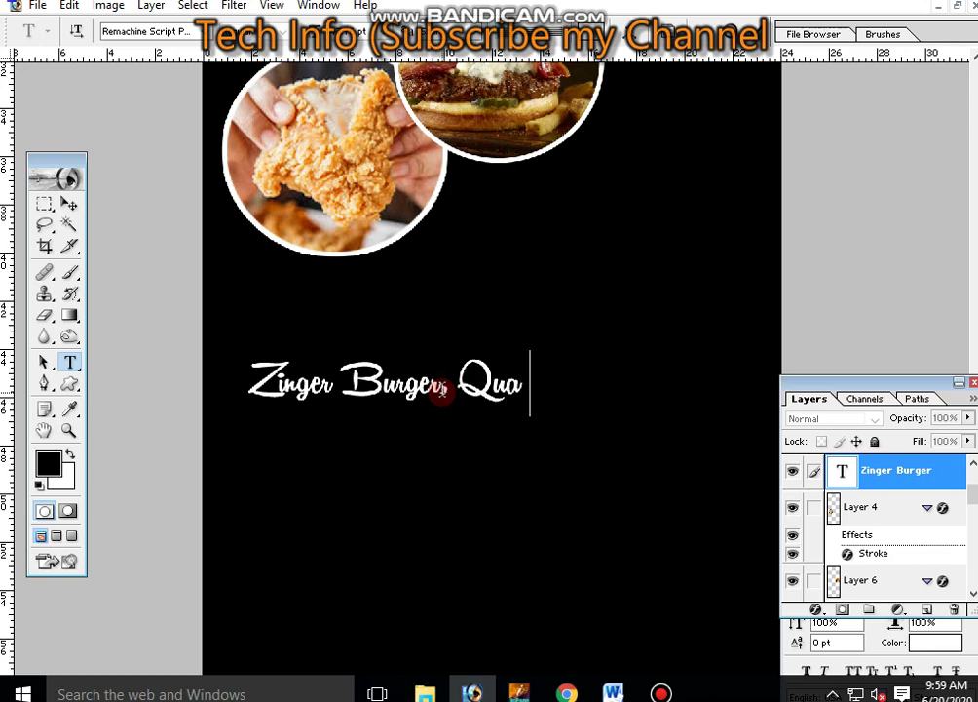
pyautogui.write('rter Broast,')
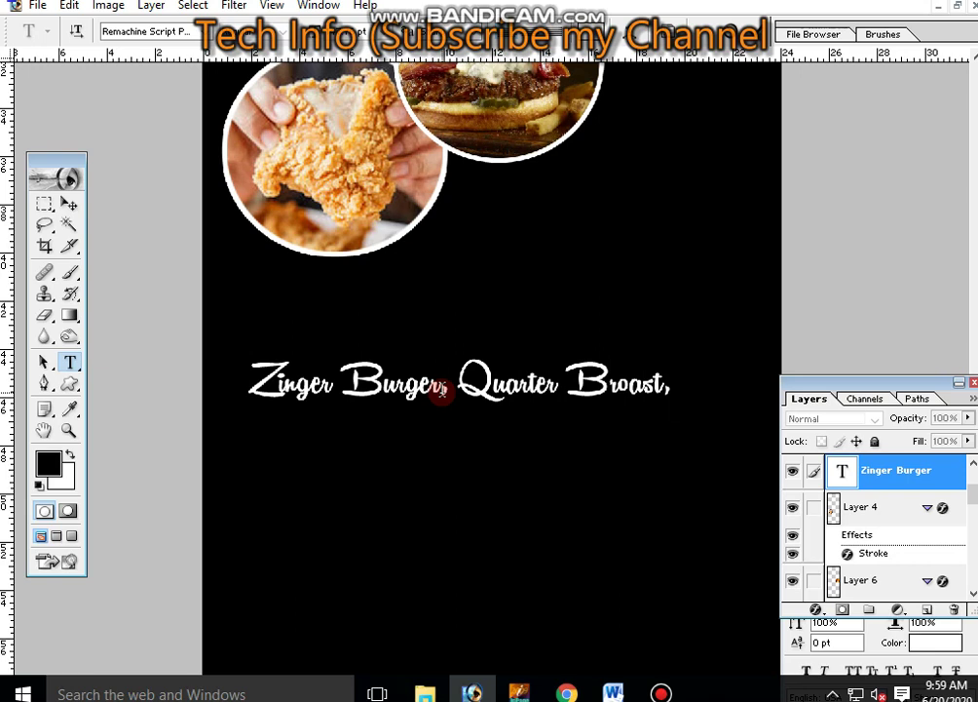
pyautogui.write(' Pizza')
pyautogui.write('Finger Chips,')
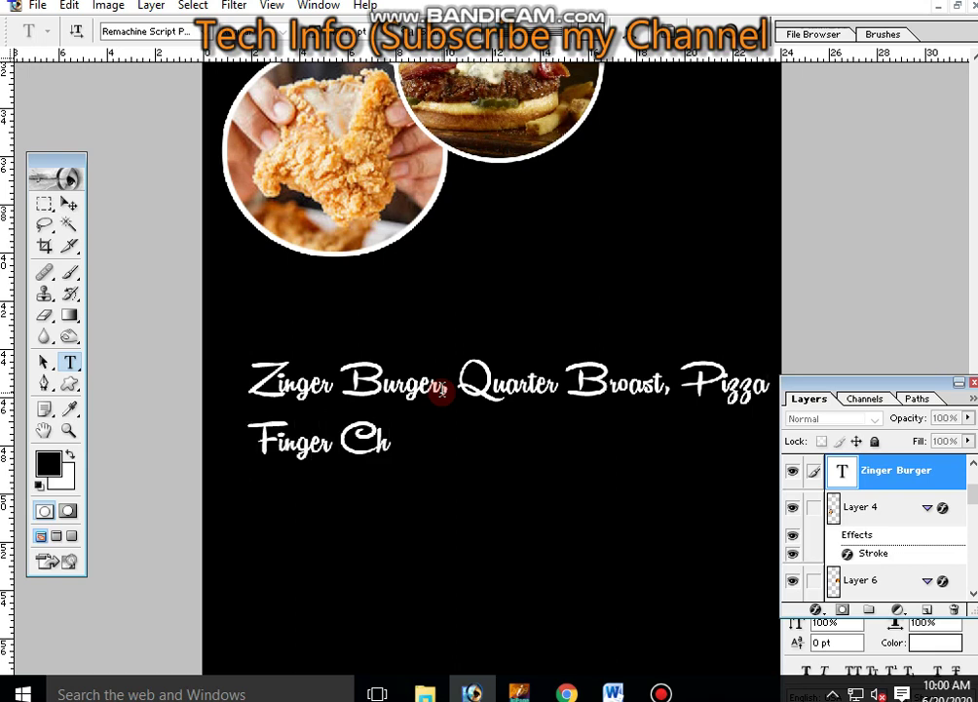
pyautogui.write('Mayo Roll,')
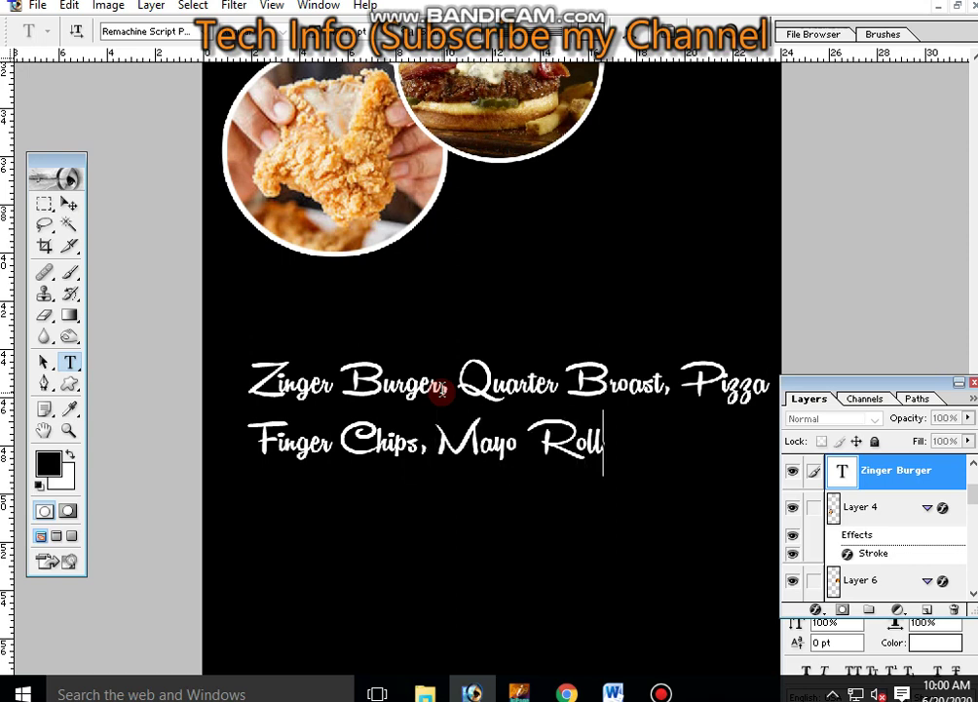
pyautogui.write('&')
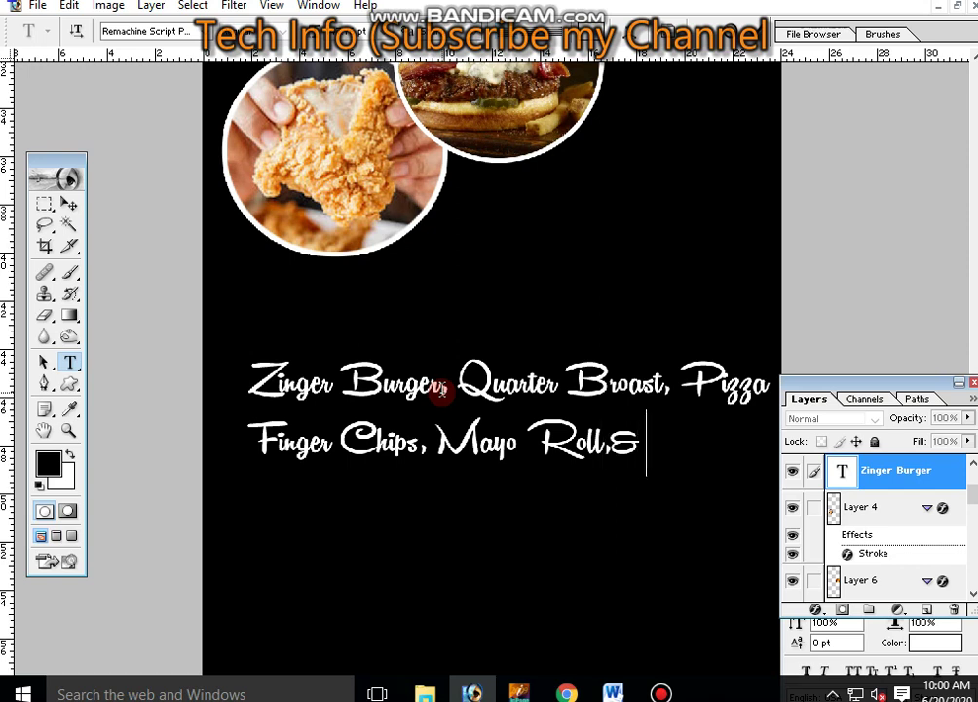
pyautogui.press('BackSpace')
pyautogui.press('BackSpace')
pyautogui.write('& o')
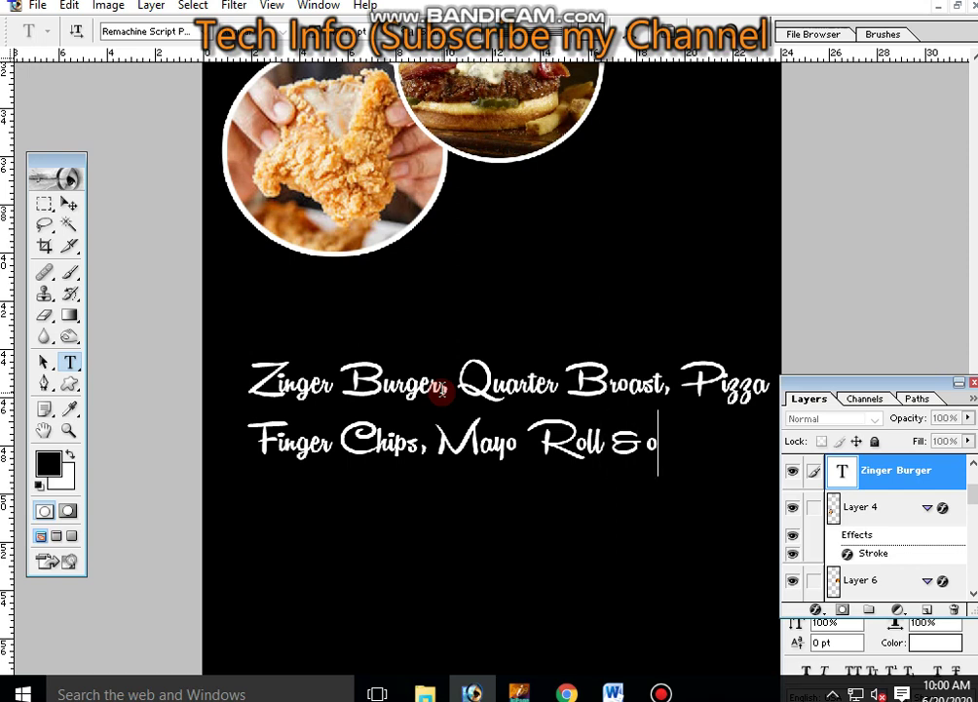
pyautogui.write('ther ')
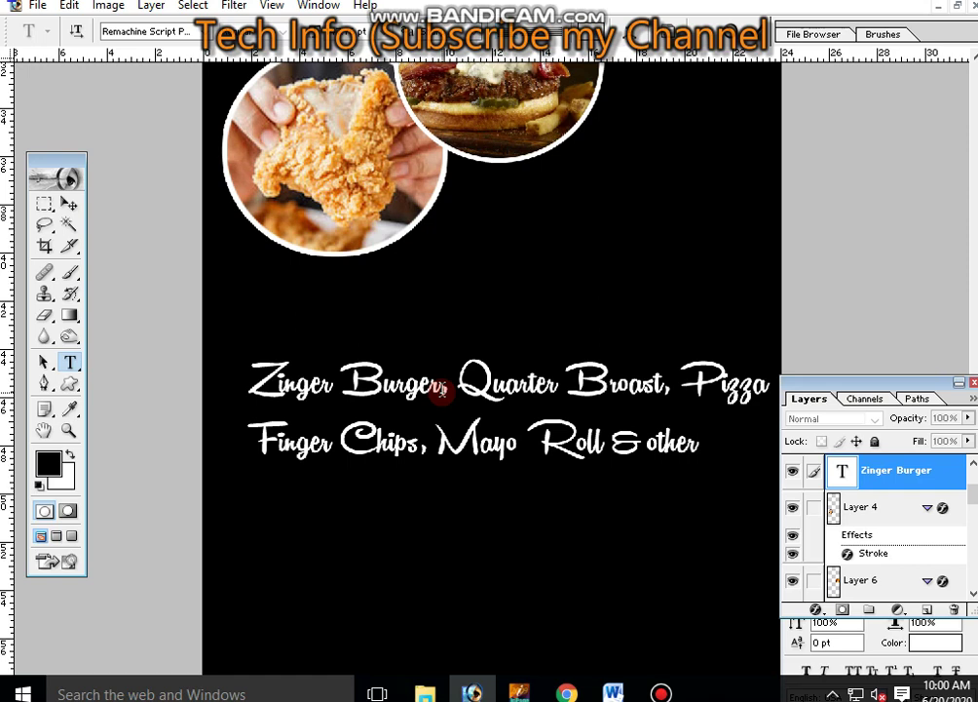
pyautogui.write('Fast Food Items')
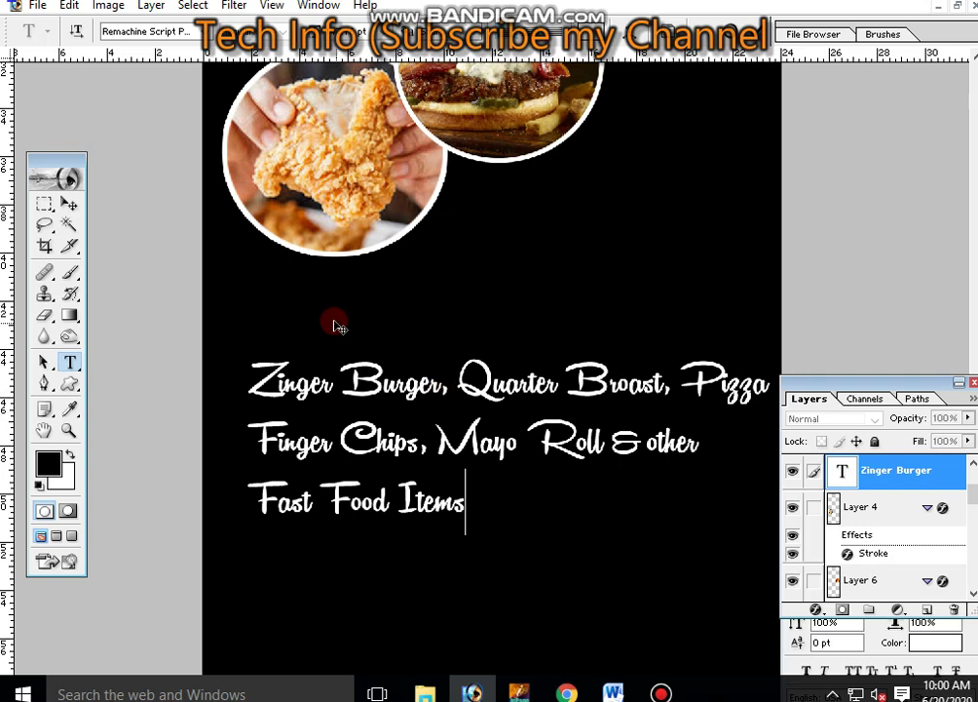
pyautogui.hotkey('ctrl', 'a')
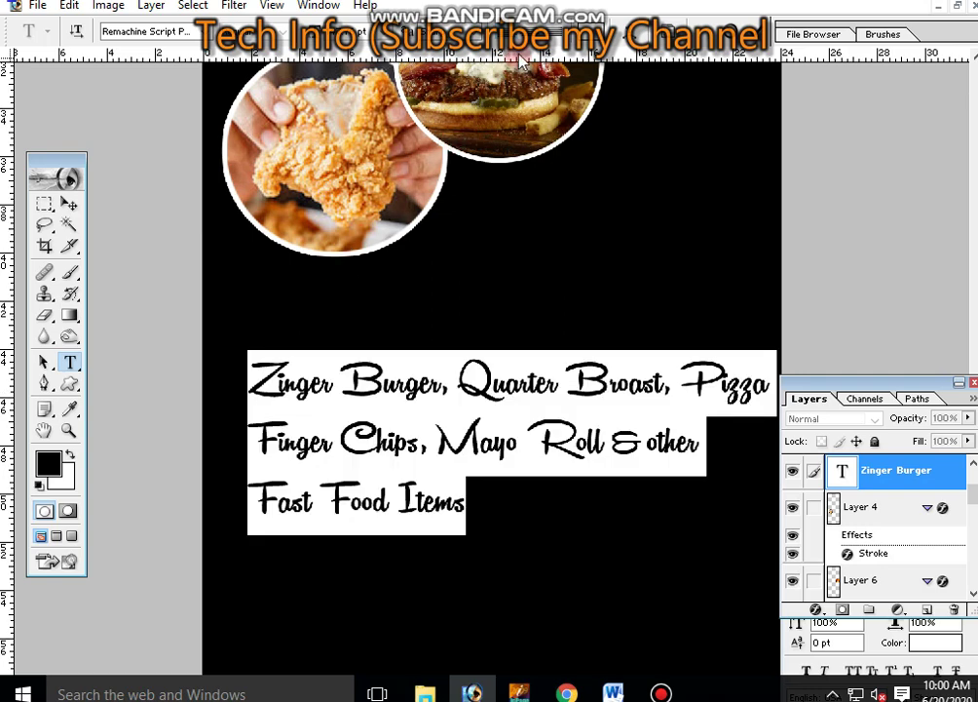
pyautogui.click(68, 203)
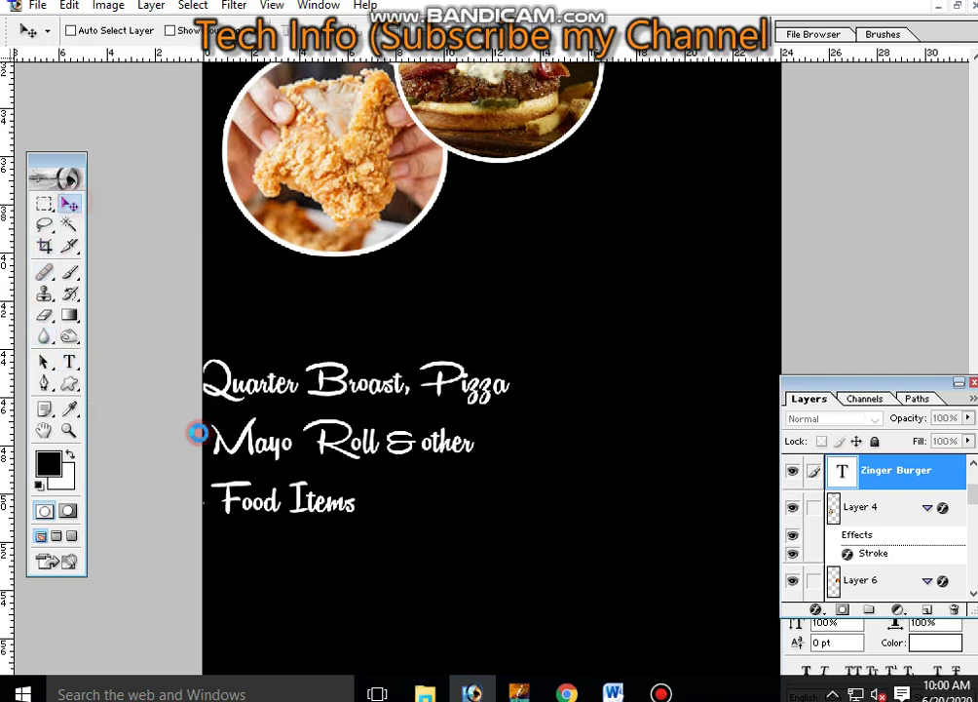
# Step: Centre the menu text under the circles, zoom out, and select the top red wave layer
pyautogui.moveTo(418, 449)
pyautogui.mouseDown()
pyautogui.moveTo(526, 409)
pyautogui.moveTo(494, 390)
pyautogui.mouseUp()
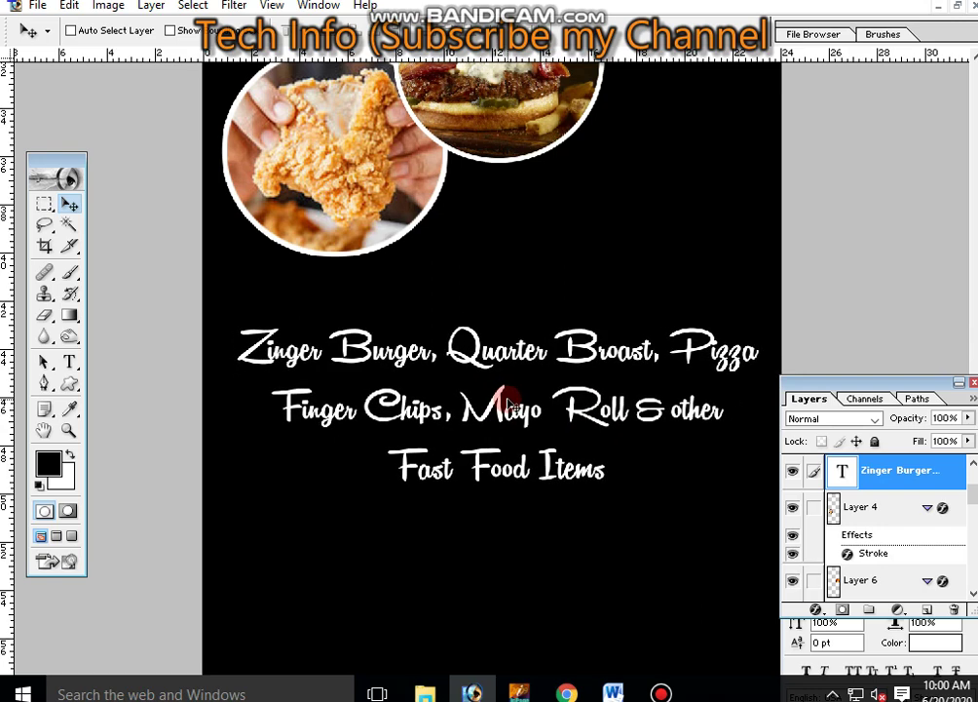
pyautogui.hotkey('ctrl', '-')
pyautogui.hotkey('ctrl', '-')
pyautogui.hotkey('ctrl', '-')
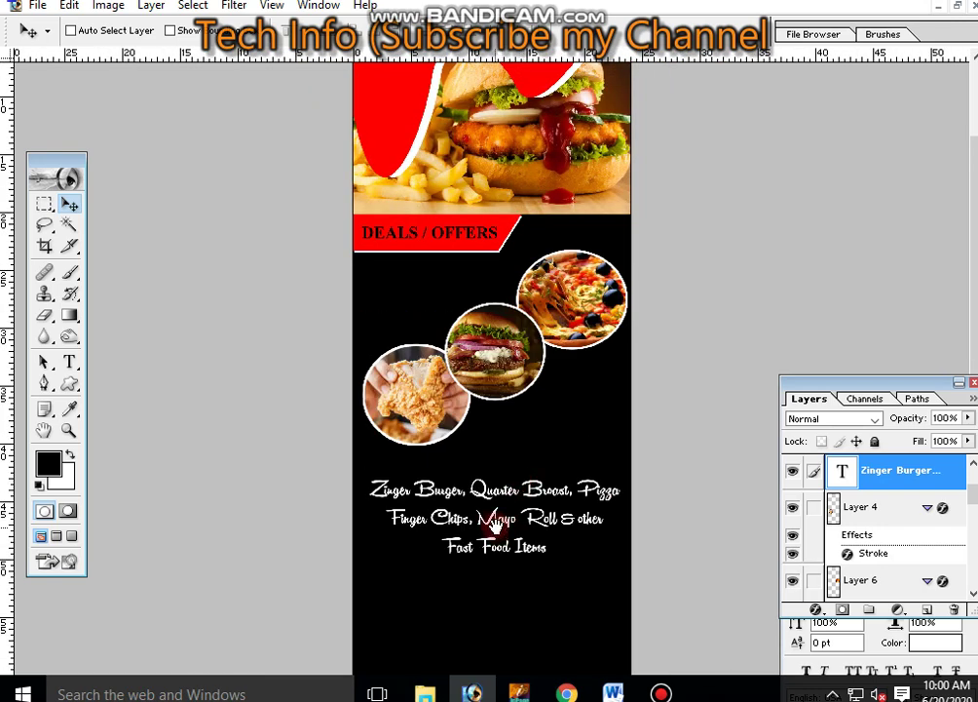
pyautogui.click(49, 202)
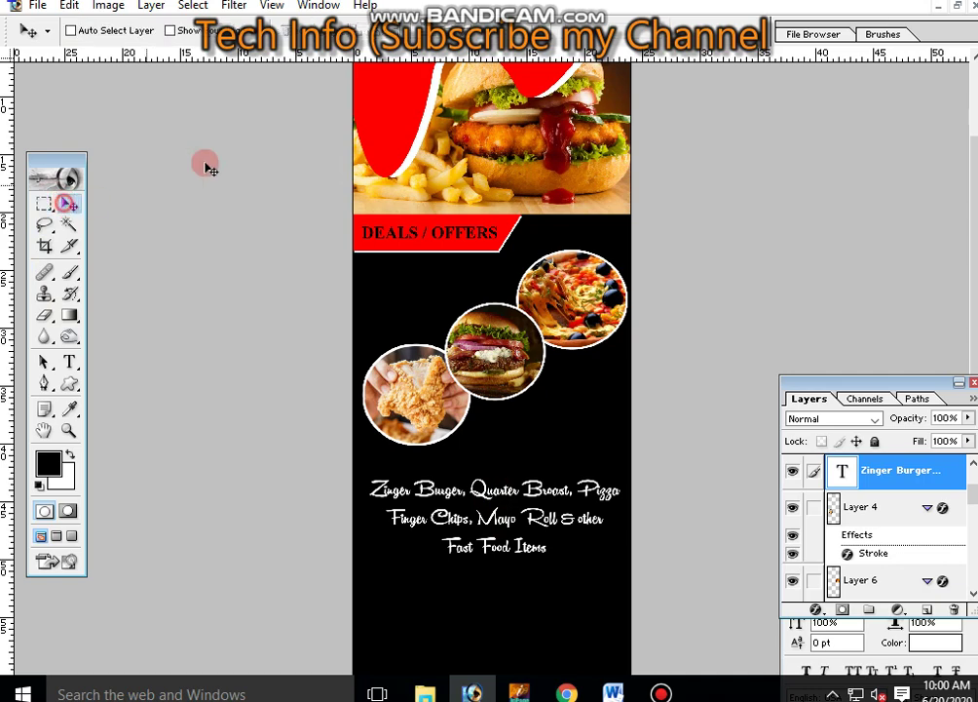
pyautogui.keyDown('ctrl'); pyautogui.click(384, 119); pyautogui.keyUp('ctrl')
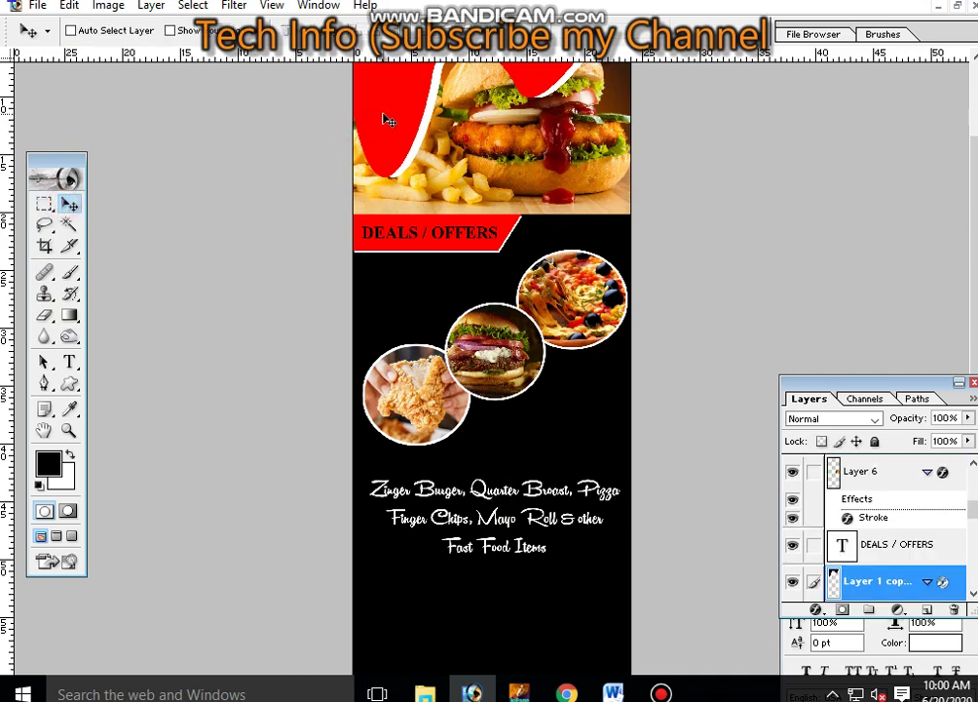
# Step: Duplicate the red wave, rotate it 180°, and place it along the flyer's bottom edge
pyautogui.moveTo(385, 119); pyautogui.dragTo(408, 585)
pyautogui.hotkey('ctrl', 't')
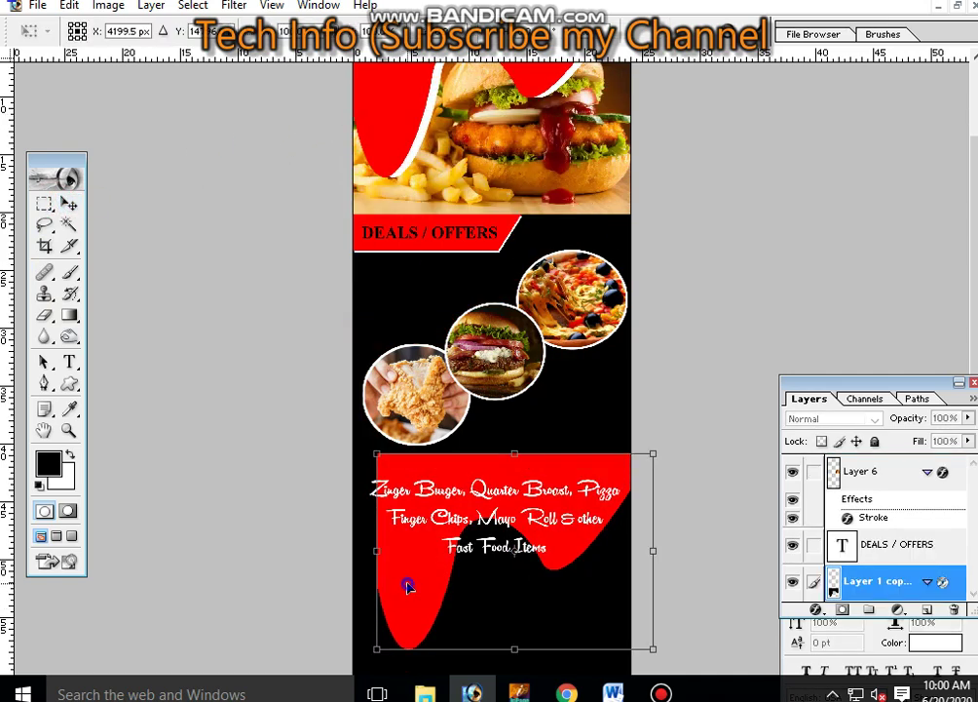
pyautogui.rightClick(408, 586)
pyautogui.click(473, 477)
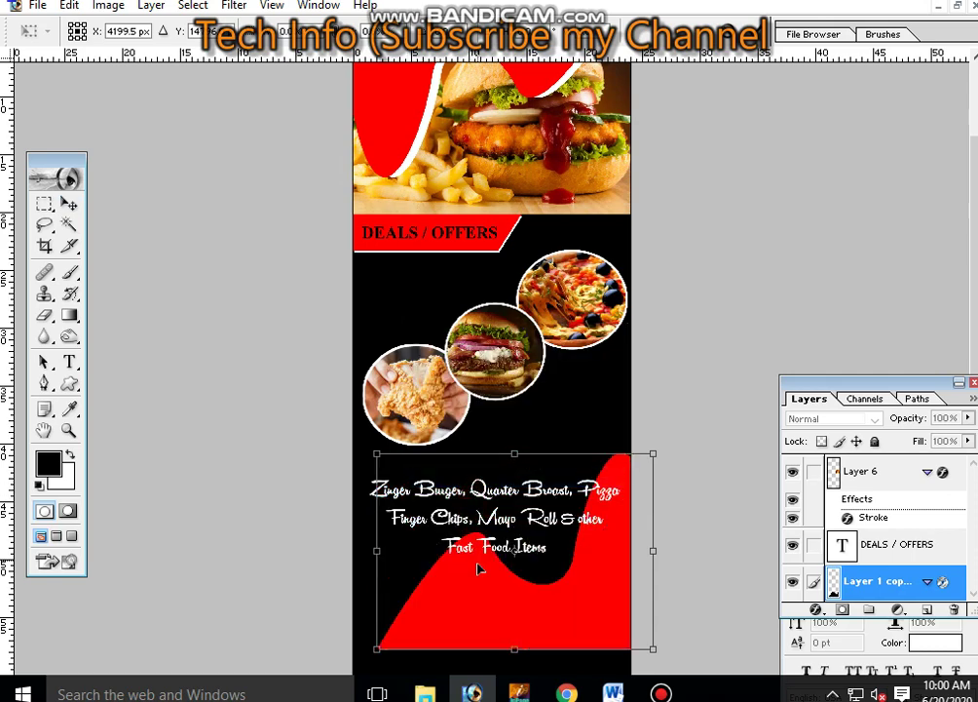
pyautogui.keyDown('alt'); pyautogui.click(488, 584); pyautogui.keyUp('alt')
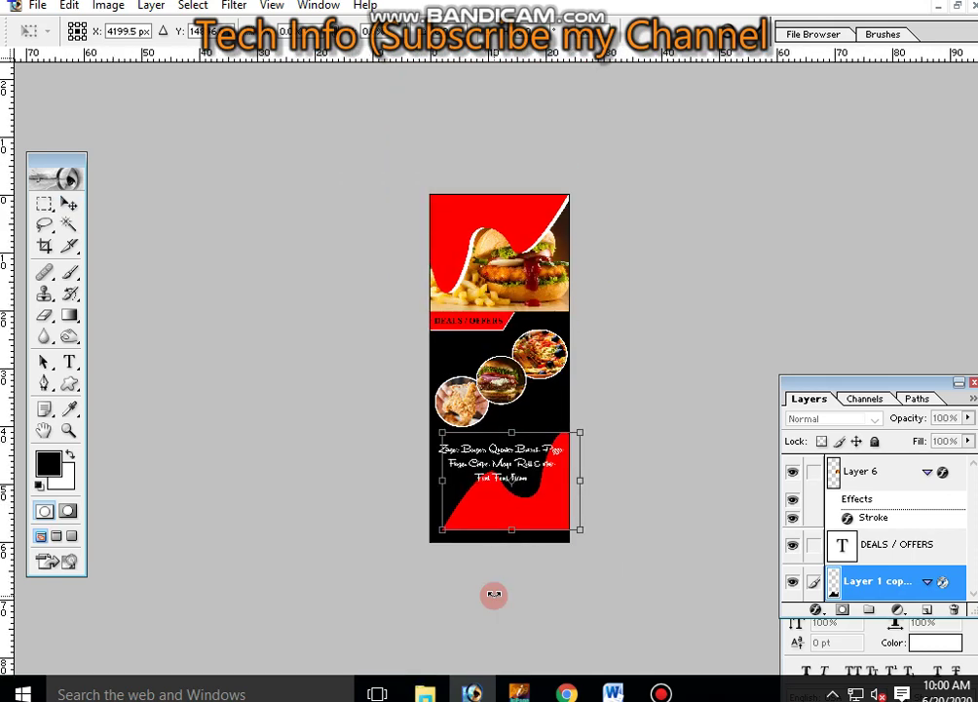
pyautogui.moveTo(507, 488); pyautogui.dragTo(497, 496)
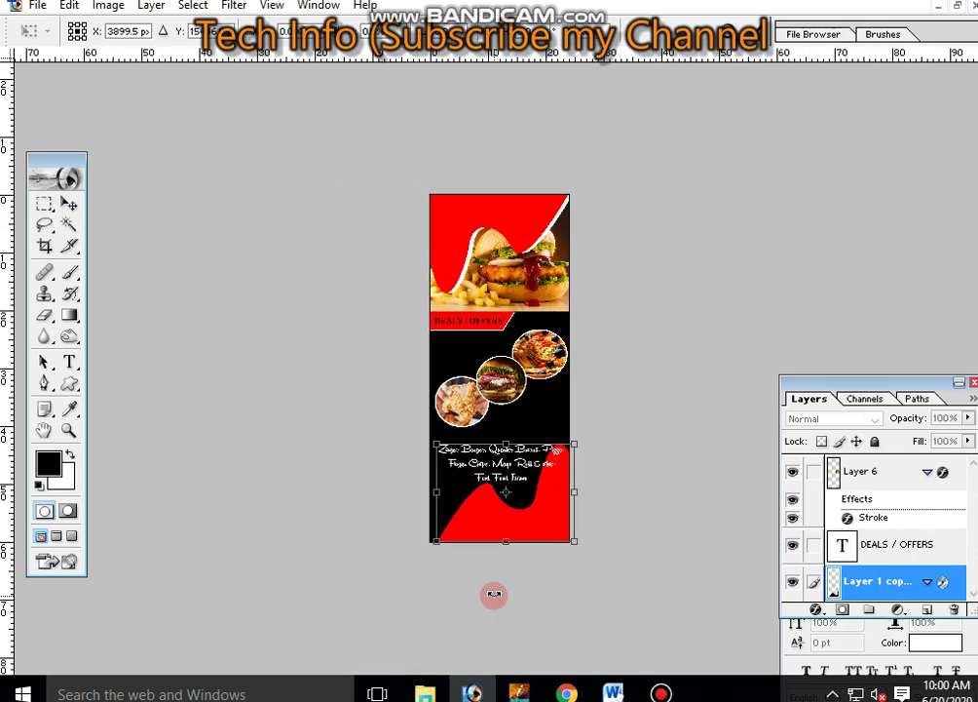
pyautogui.press('Left')
pyautogui.press('Left')
pyautogui.press('Left')
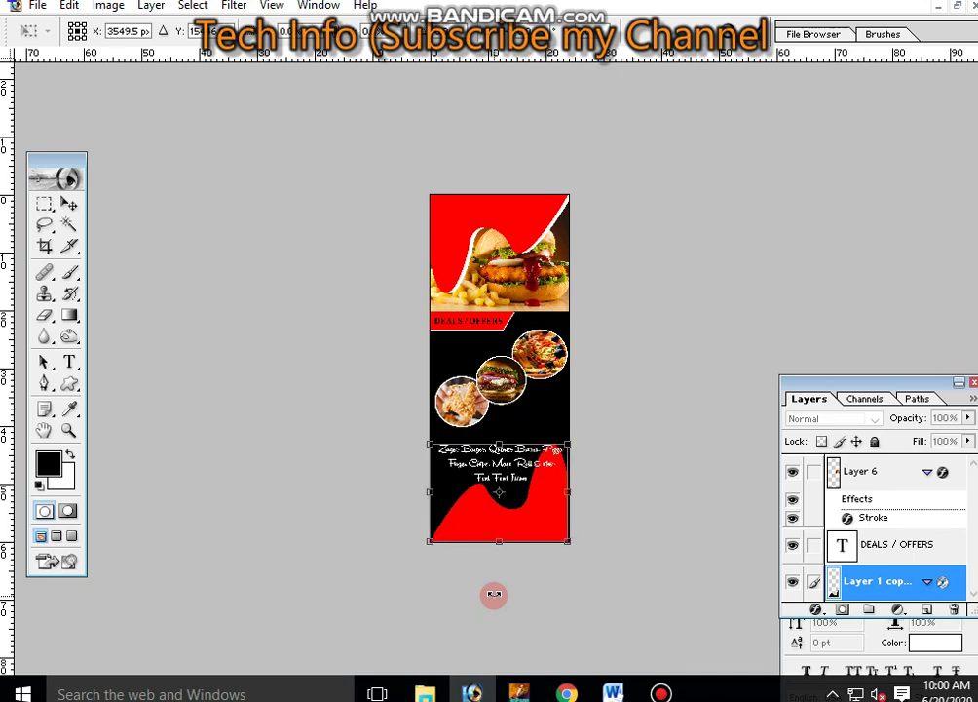
pyautogui.press('Return')
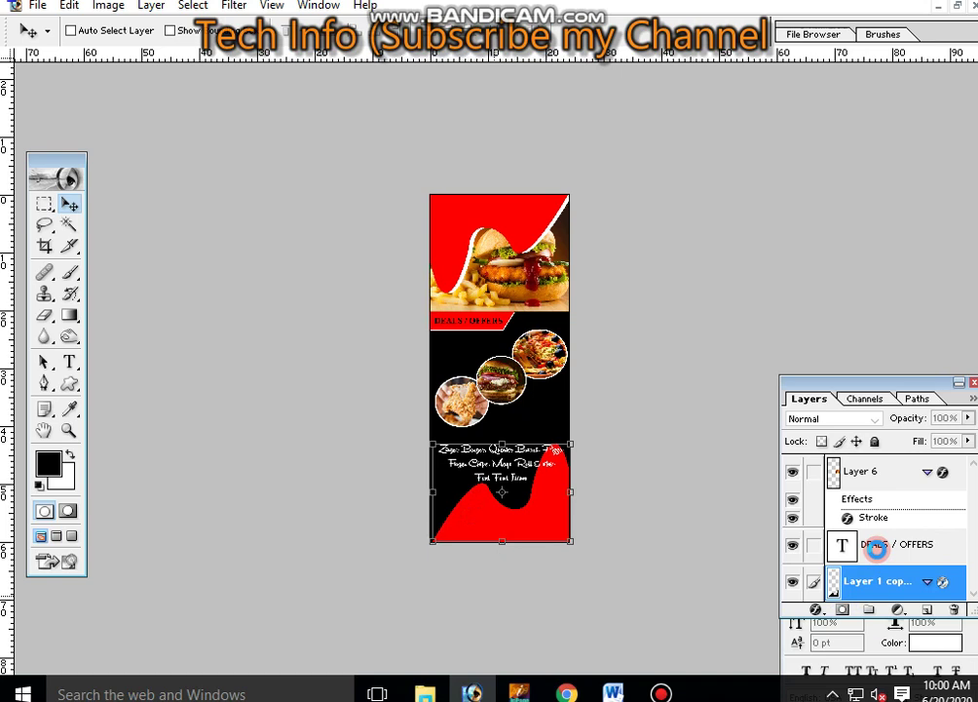
# Step: Nudge the DEALS / OFFERS banner text down slightly
pyautogui.click(874, 548)
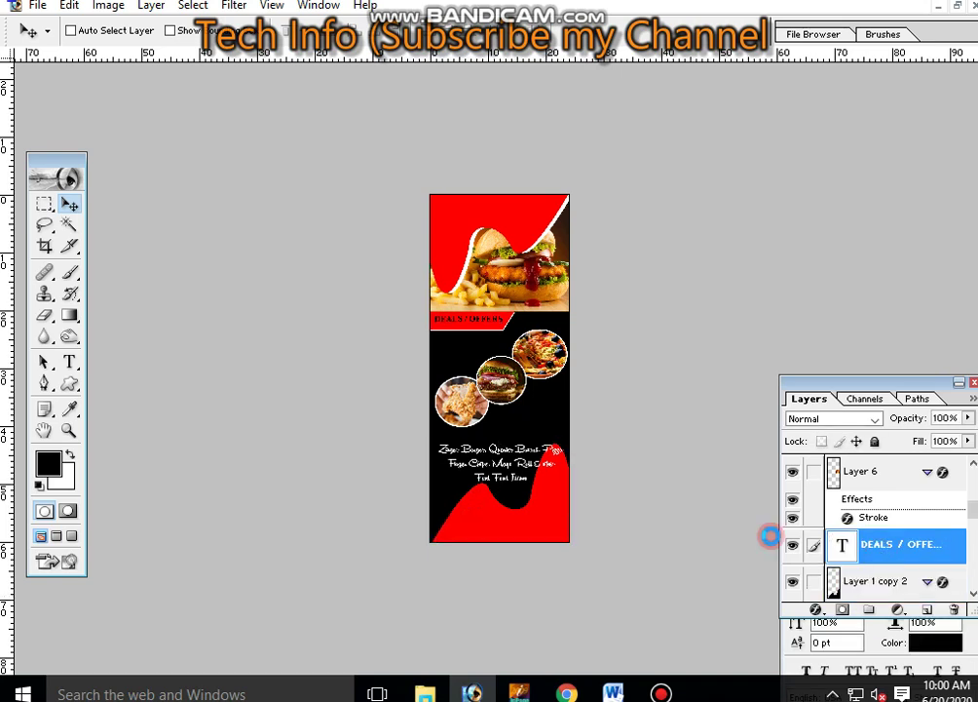
pyautogui.hotkey('shift', 'Down')
pyautogui.hotkey('shift', 'Down')
pyautogui.hotkey('shift', 'Down')
pyautogui.hotkey('ctrl', '=')
pyautogui.hotkey('ctrl', '=')
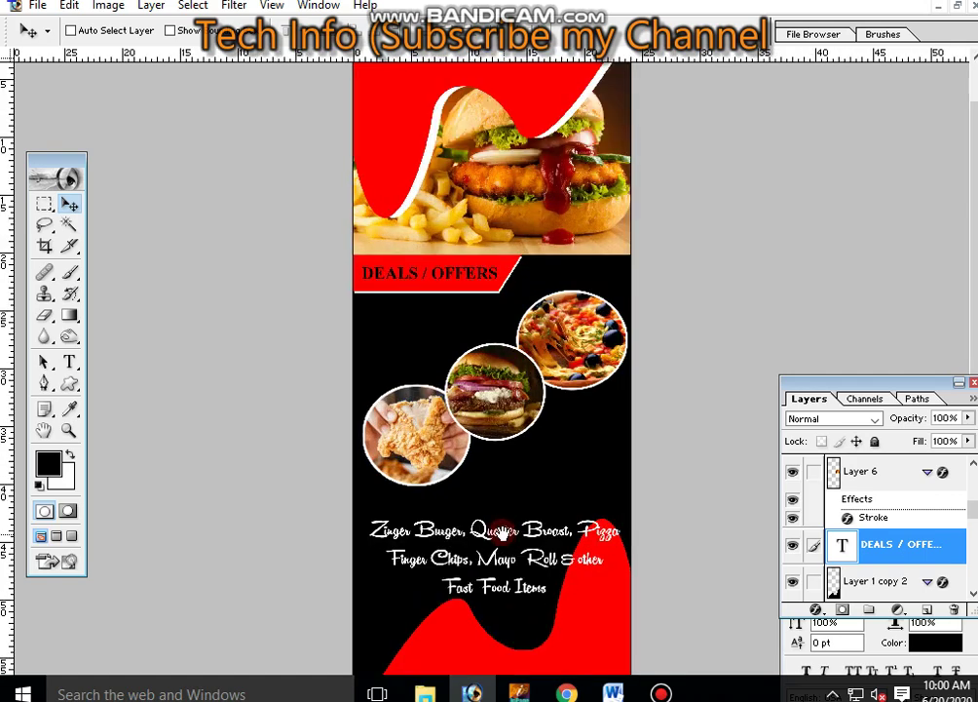
pyautogui.press('t')
pyautogui.click(479, 468)
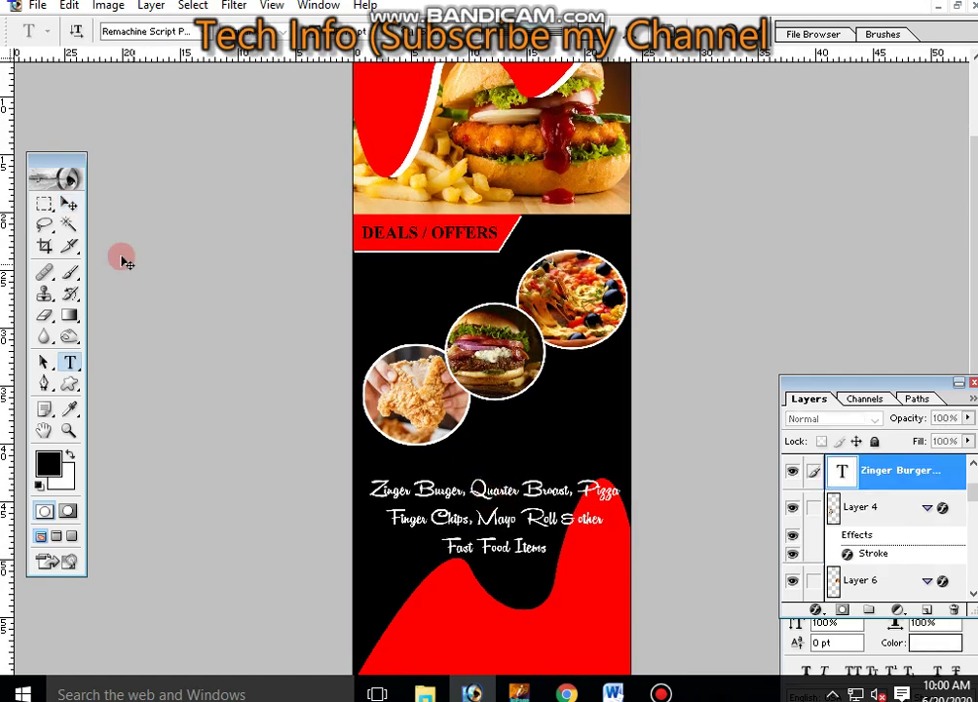
# Step: Nudge the Zinger Burger menu text up two steps with the Move tool
pyautogui.click(69, 203)
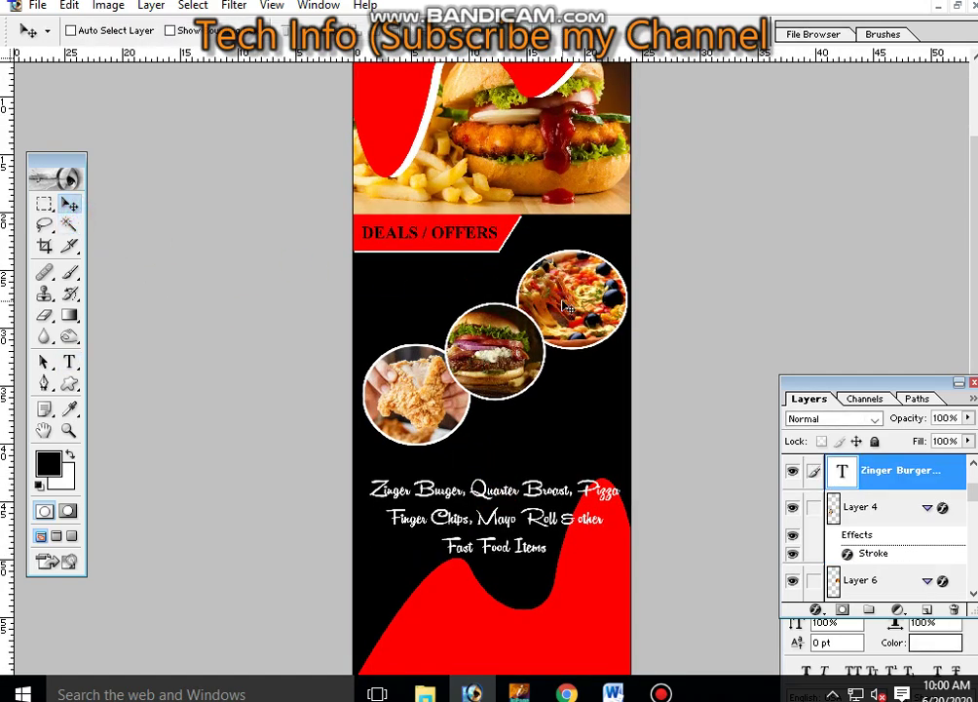
pyautogui.press('Up')
pyautogui.press('Up')
pyautogui.press('Up')
pyautogui.press('Up')
pyautogui.press('Up')
pyautogui.press('Up')
pyautogui.press('Up')
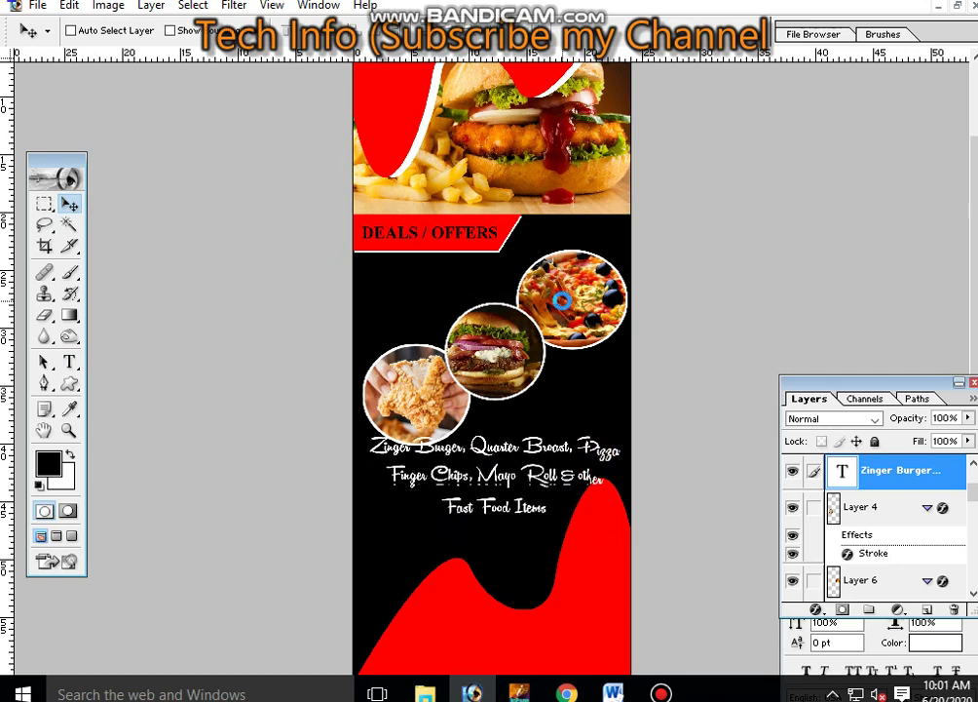
pyautogui.press('Up')
pyautogui.press('Up')
pyautogui.press('Up')
# Step: Drag the three food circles higher toward the DEALS / OFFERS banner
pyautogui.keyDown('ctrl'); pyautogui.click(492, 344); pyautogui.keyUp('ctrl')
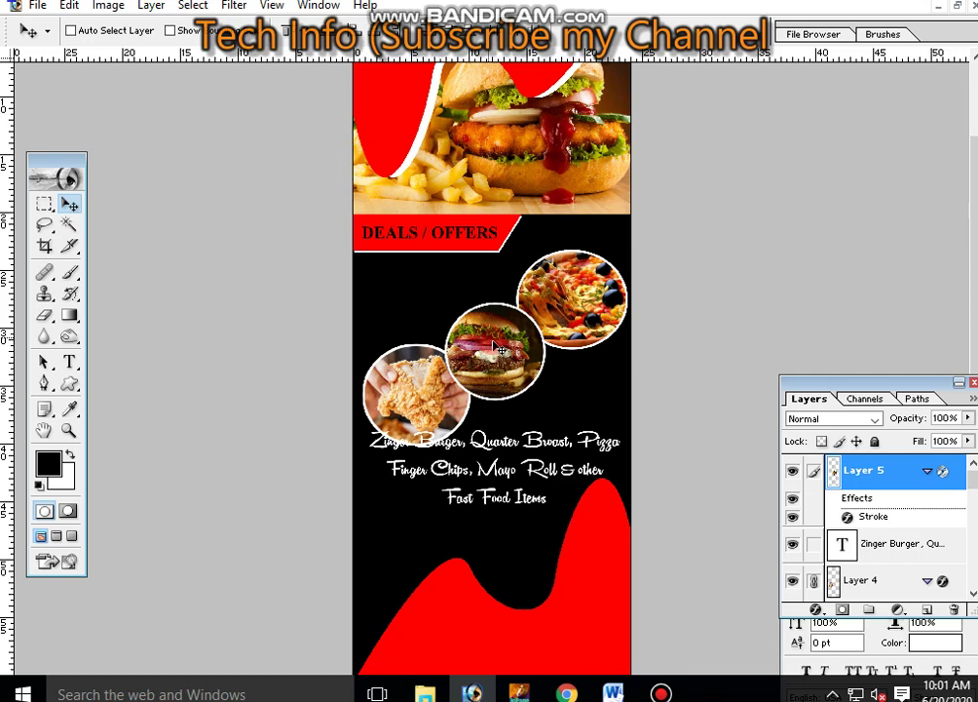
pyautogui.moveTo(492, 344); pyautogui.dragTo(491, 320)
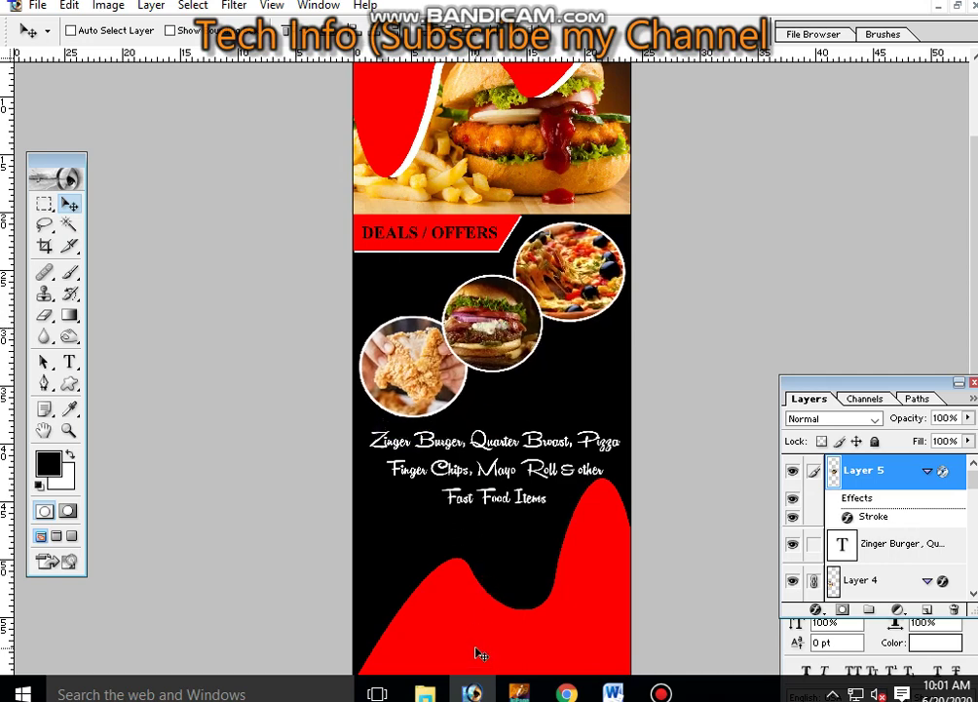
pyautogui.press('t')
pyautogui.click(448, 643)
# Step: Type the 'Con:' contact phone number line in Arial across the bottom red wave
pyautogui.write('Cont')
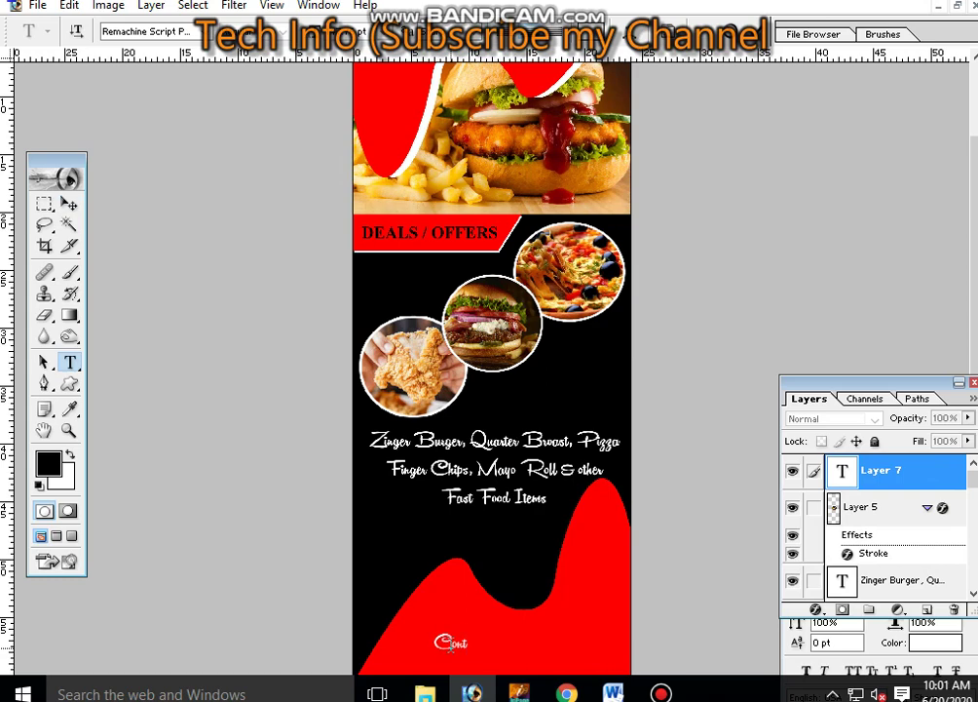
pyautogui.write(': 03')
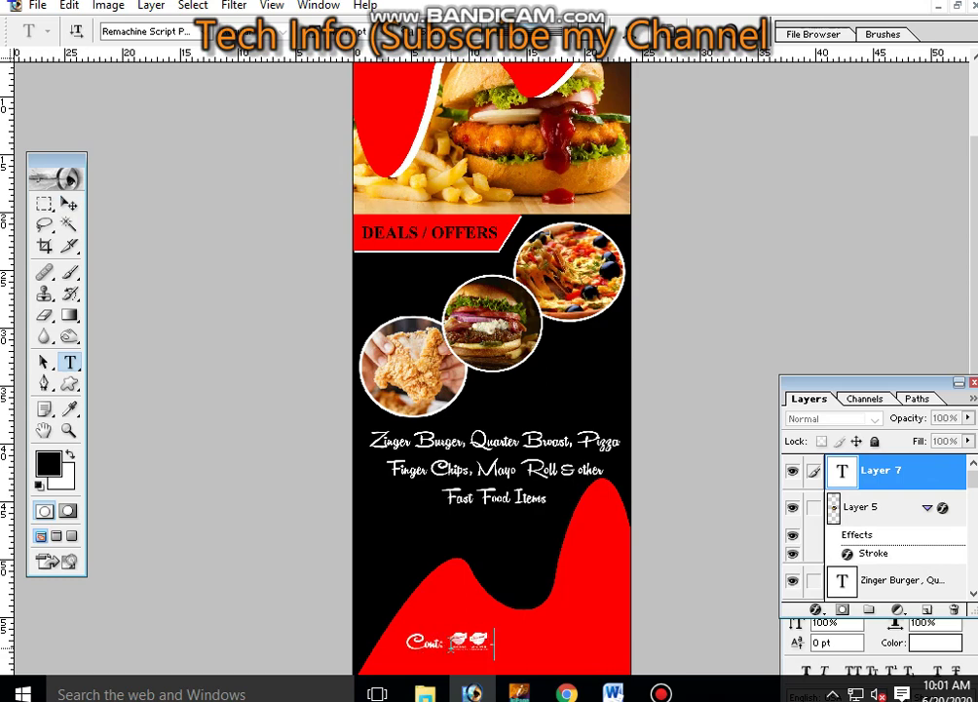
pyautogui.write('00')
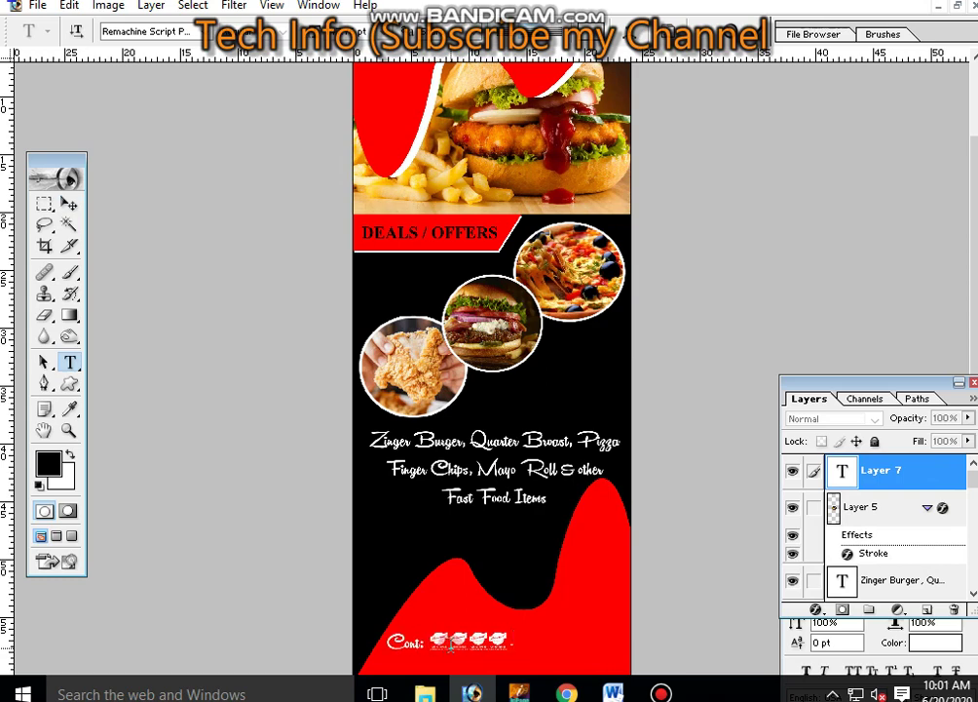
pyautogui.write('123456')
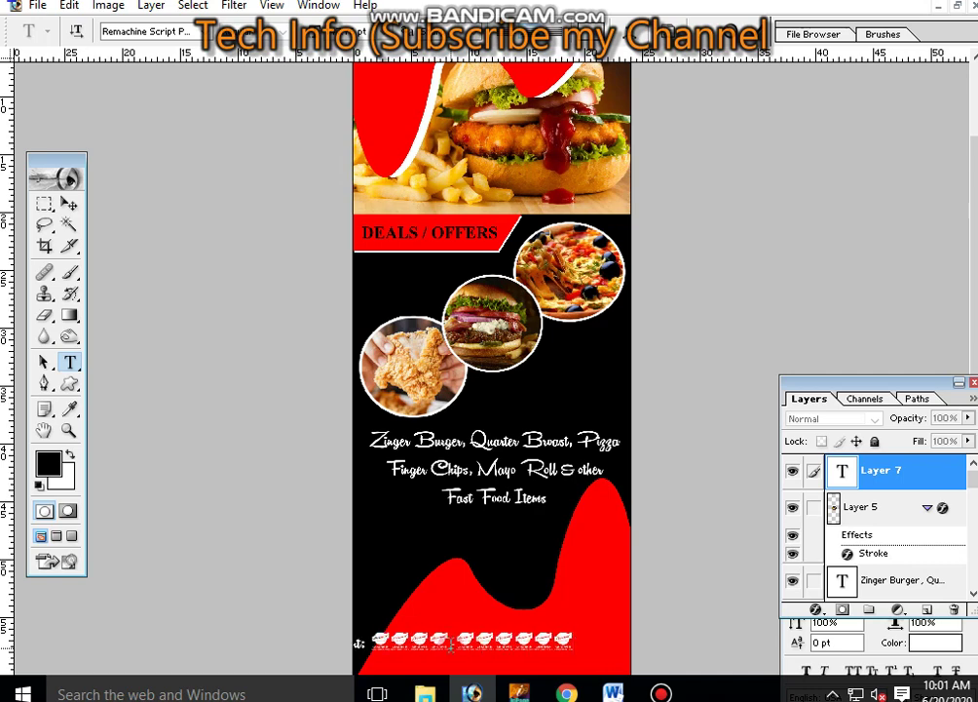
pyautogui.hotkey('ctrl', 'a')
pyautogui.click(127, 32)
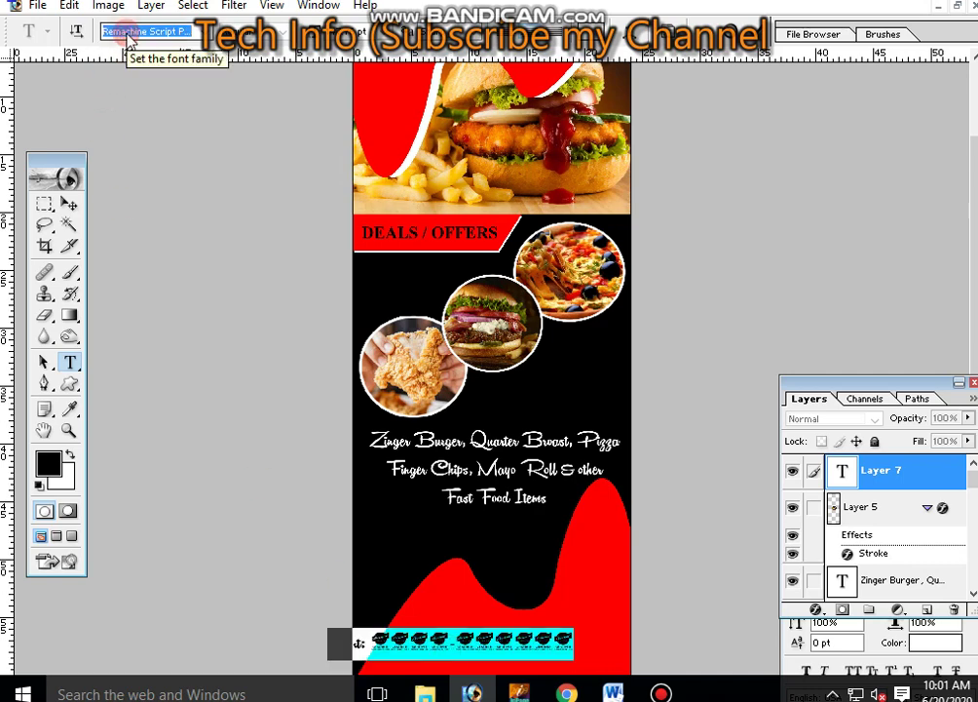
pyautogui.write('Ari')
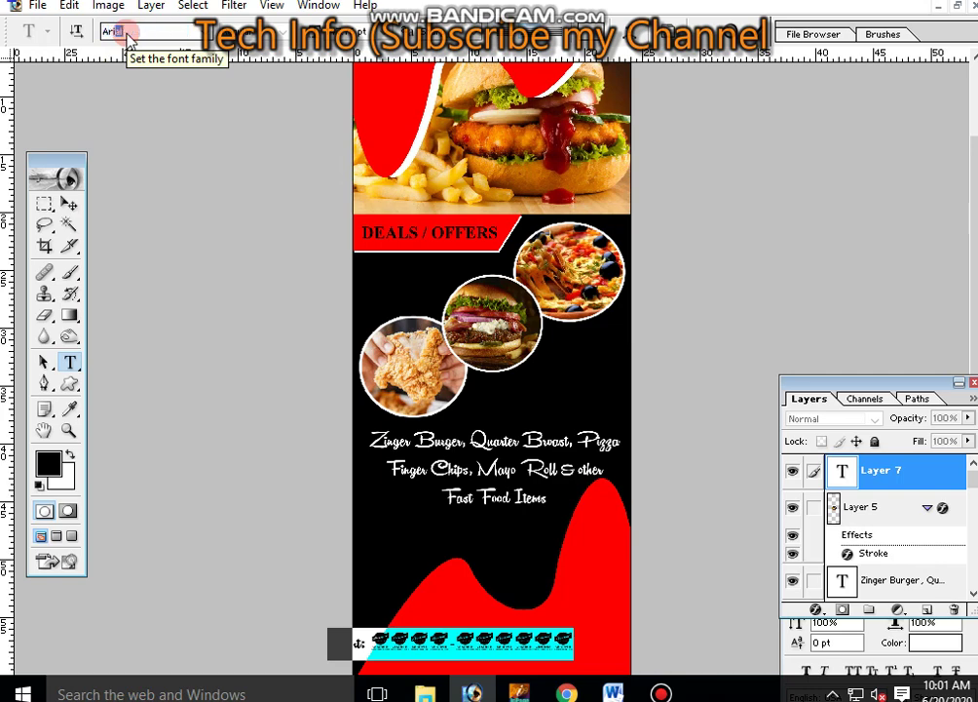
pyautogui.press('Return')
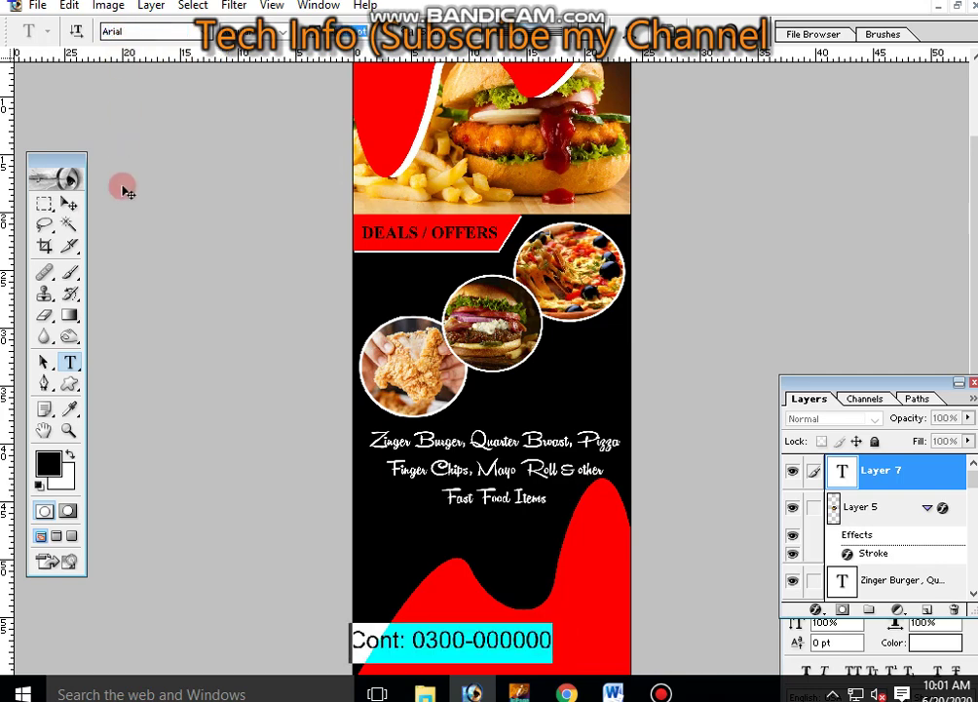
pyautogui.click(68, 203)
pyautogui.moveTo(469, 643); pyautogui.dragTo(558, 663)
pyautogui.hotkey('ctrl', 'z')
pyautogui.hotkey('ctrl', '-')
pyautogui.hotkey('ctrl', '-')
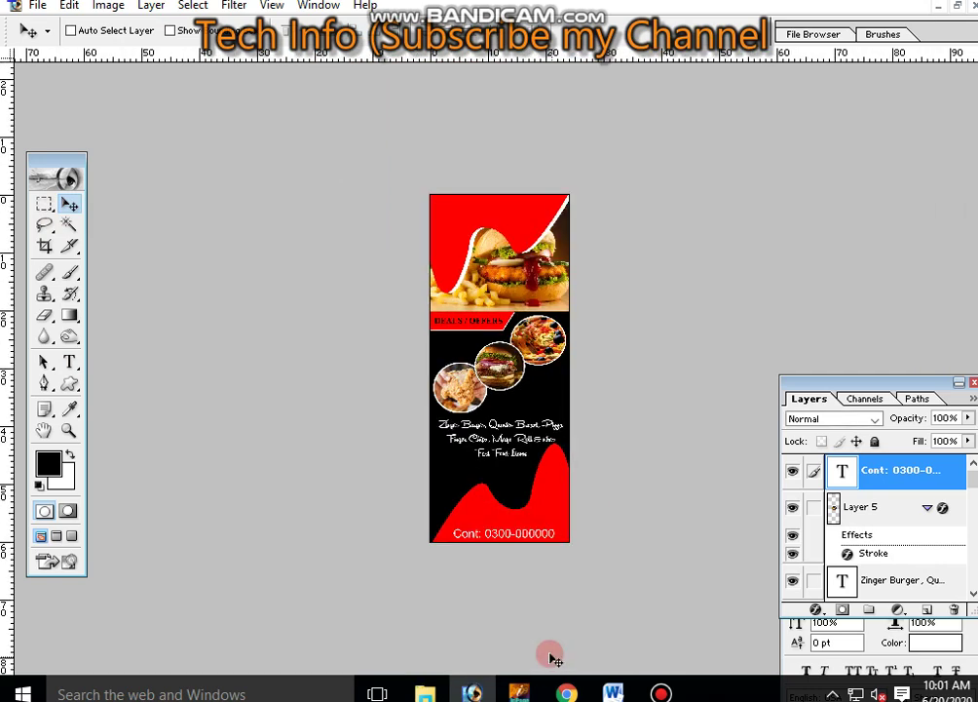
# Step: Save the flyer in JPEG format as standee.jpg
pyautogui.hotkey('ctrl', 's')
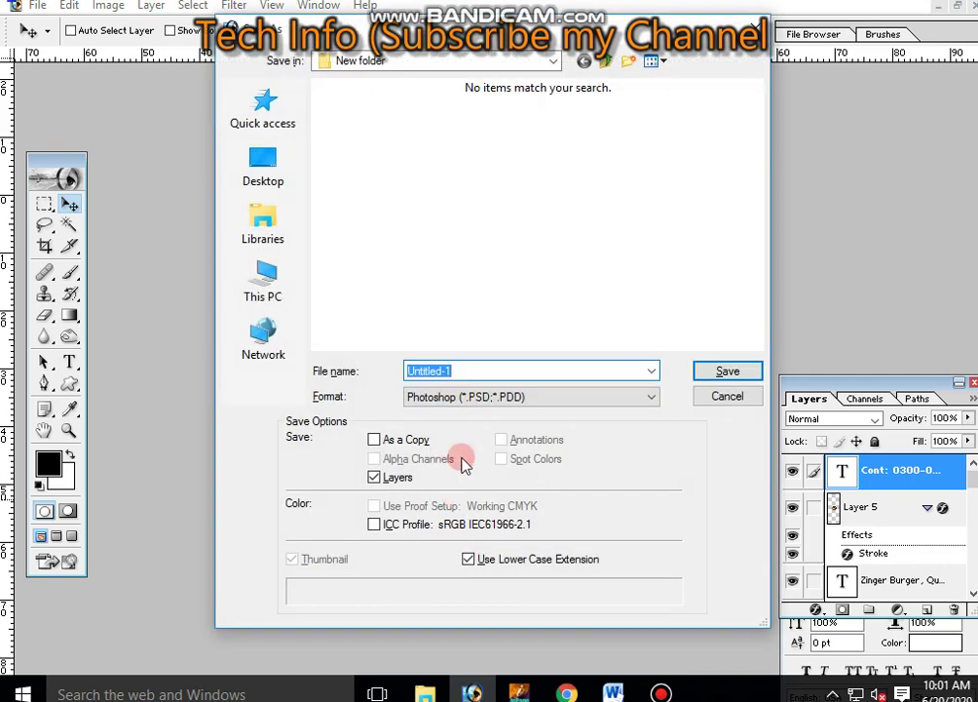
pyautogui.write('standee')
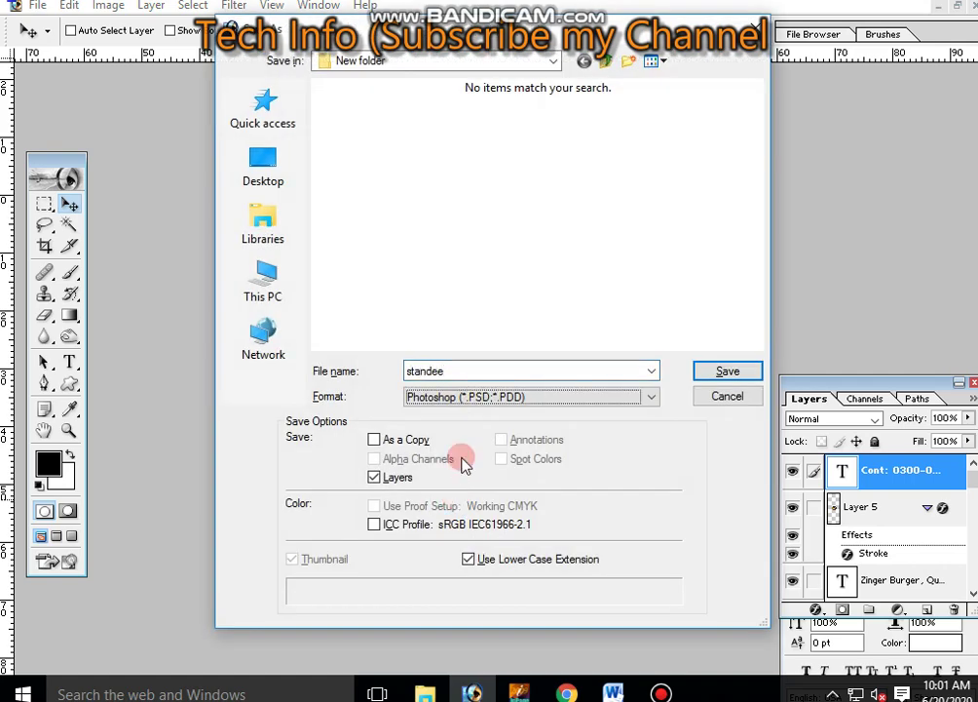
pyautogui.click(463, 461)
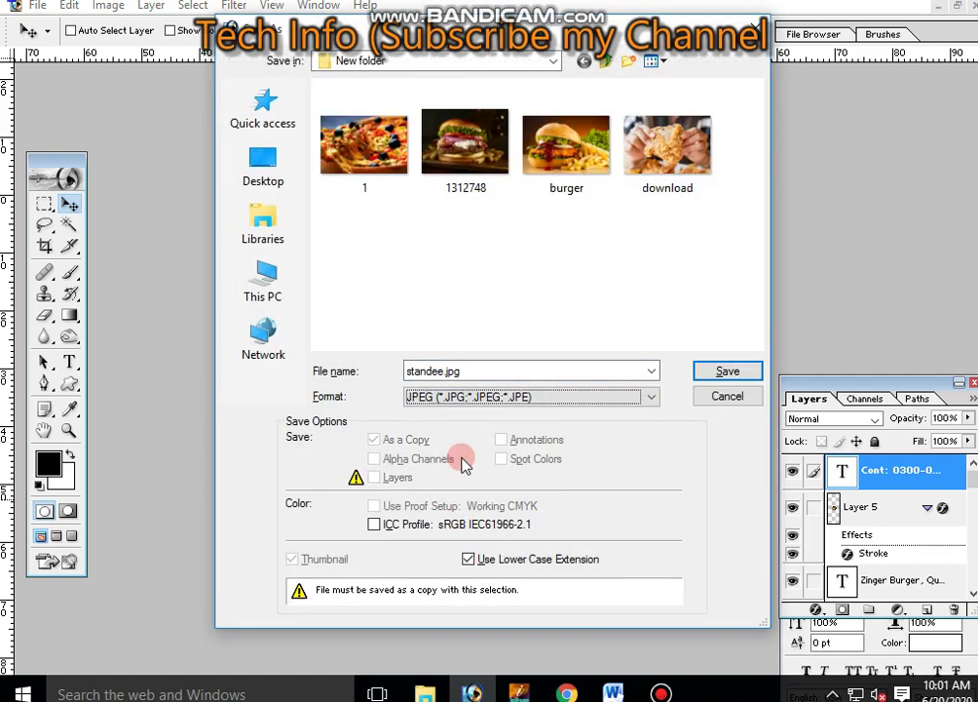
pyautogui.press('Return')
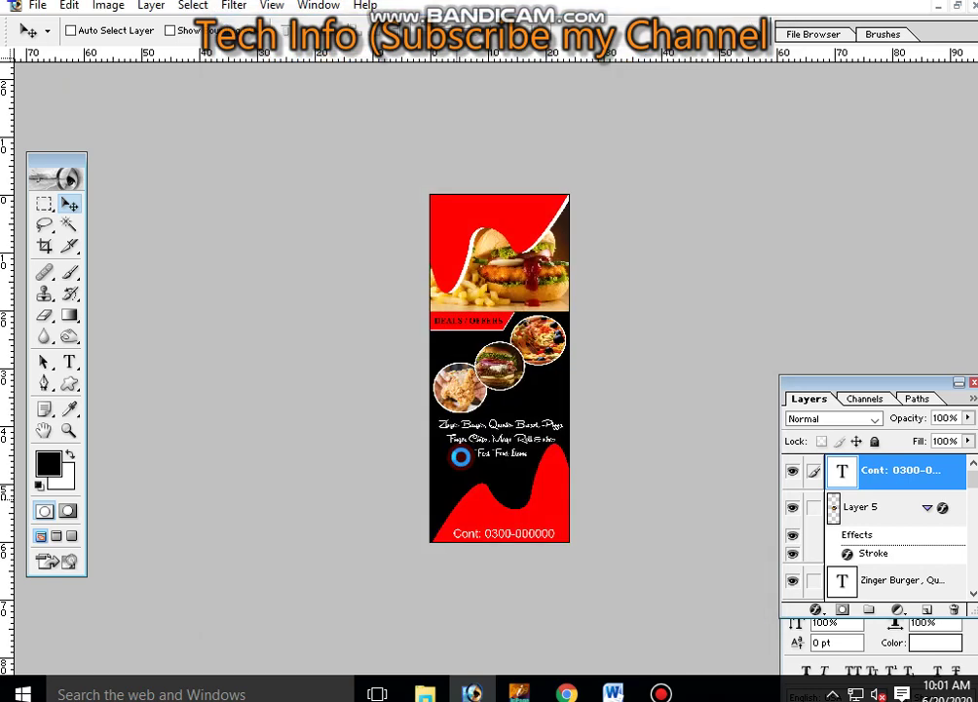